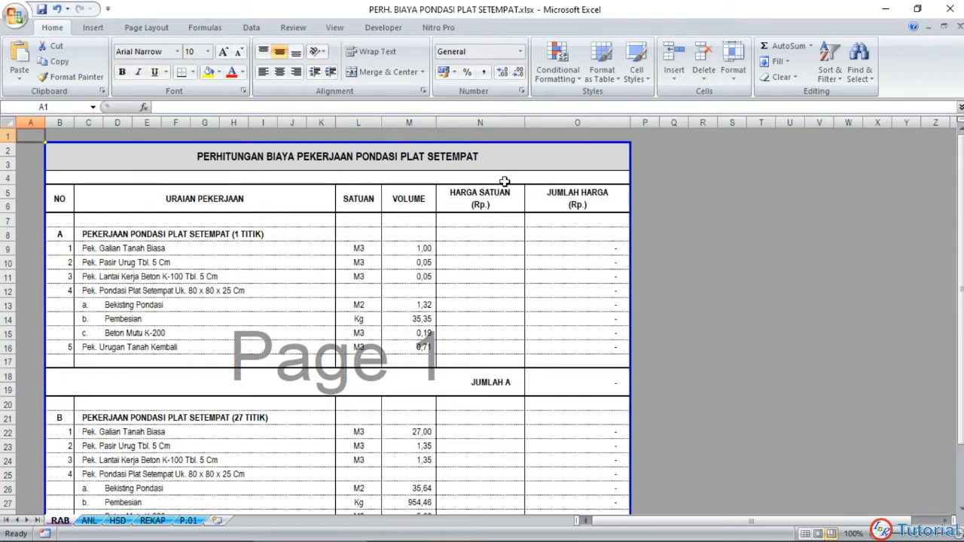
Step: Examine the P.01 volume calculation sheet and the 1 TITIK volume column in the REKAP table
{"action": "left_click", "coordinate": [190, 520]}
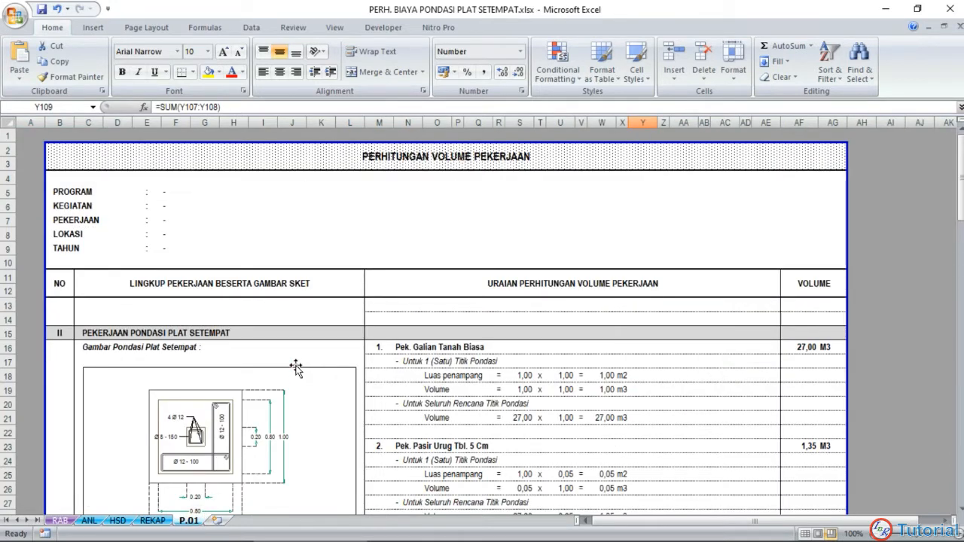
{"action": "left_click", "coordinate": [168, 519]}
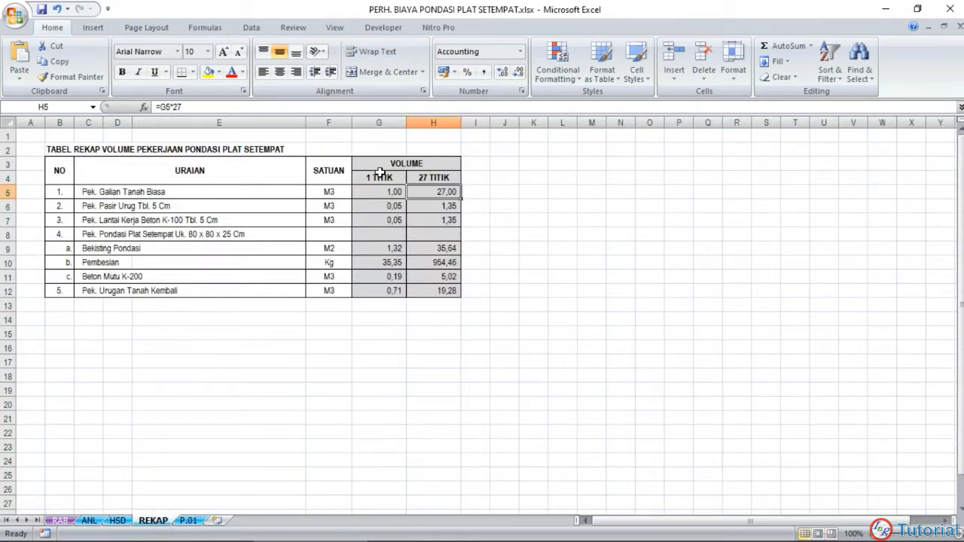
{"action": "left_click_drag", "start_coordinate": [381, 174], "coordinate": [373, 292]}
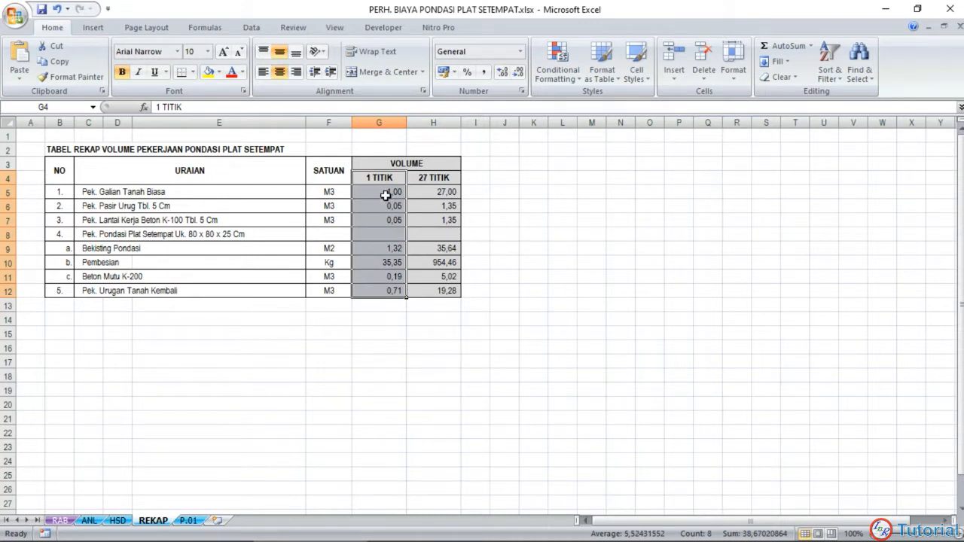
{"action": "left_click_drag", "start_coordinate": [386, 193], "coordinate": [386, 290]}
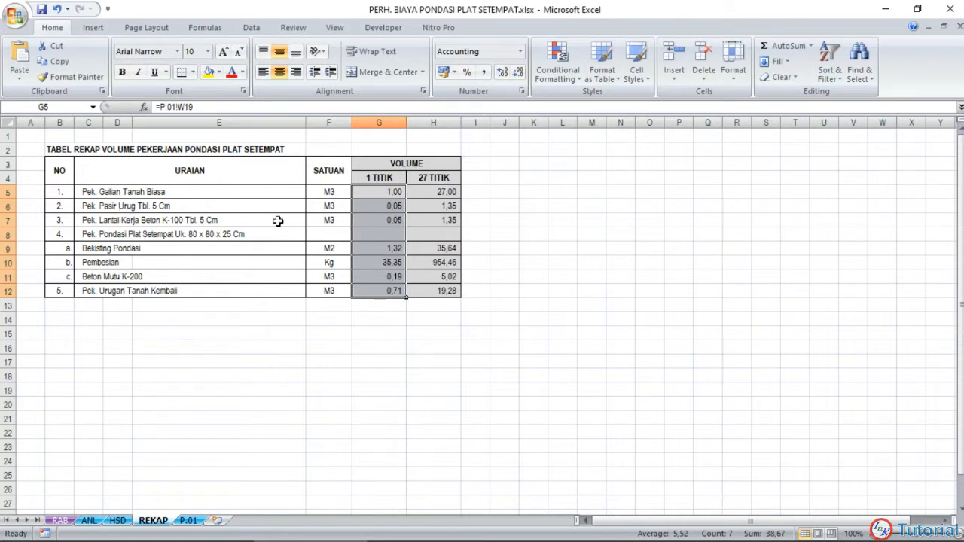
{"action": "left_click_drag", "start_coordinate": [384, 191], "coordinate": [378, 278]}
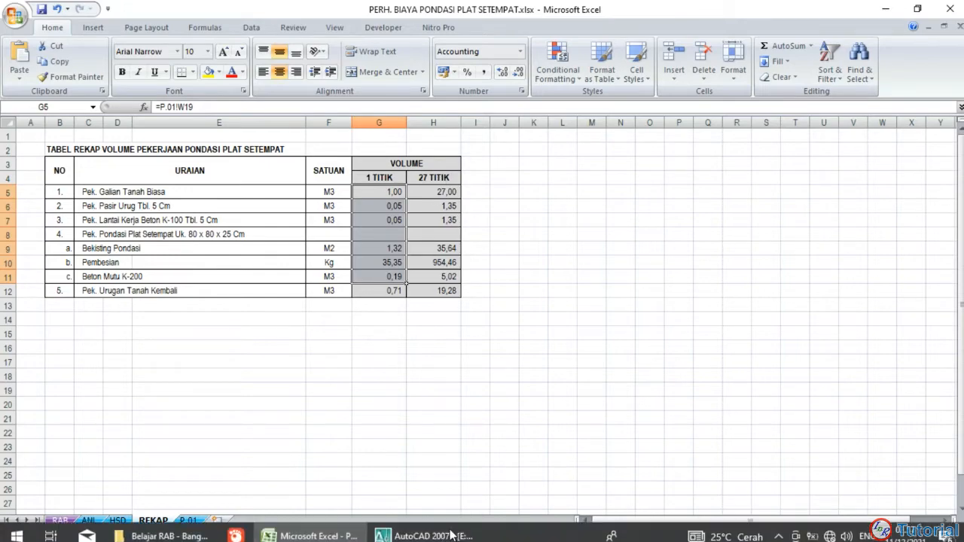
Step: Switch to AutoCAD and view the RENCANA PONDASI foundation plan
{"action": "left_click", "coordinate": [425, 528]}
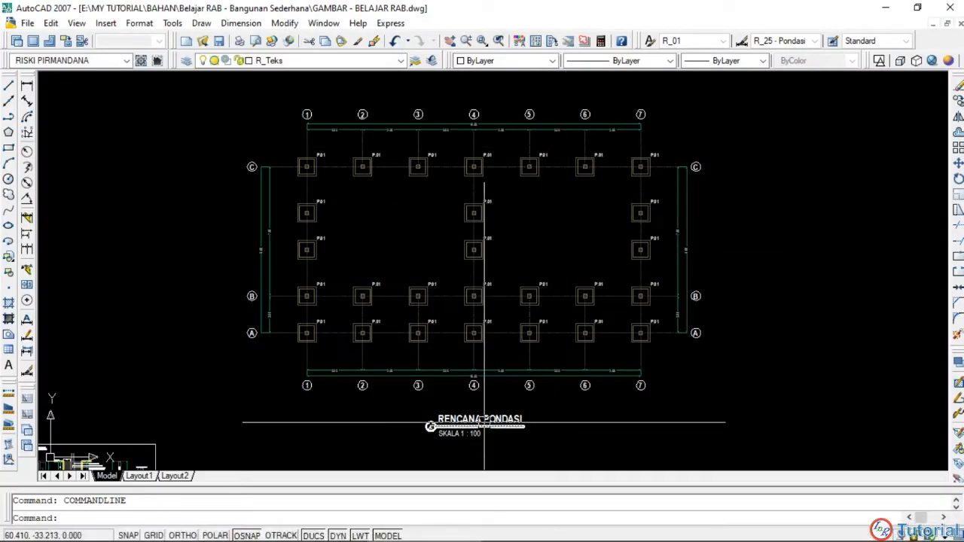
{"action": "scroll", "coordinate": [489, 422], "scroll_direction": "up", "scroll_amount": 2}
{"action": "scroll", "coordinate": [487, 370], "scroll_direction": "down", "scroll_amount": 4}
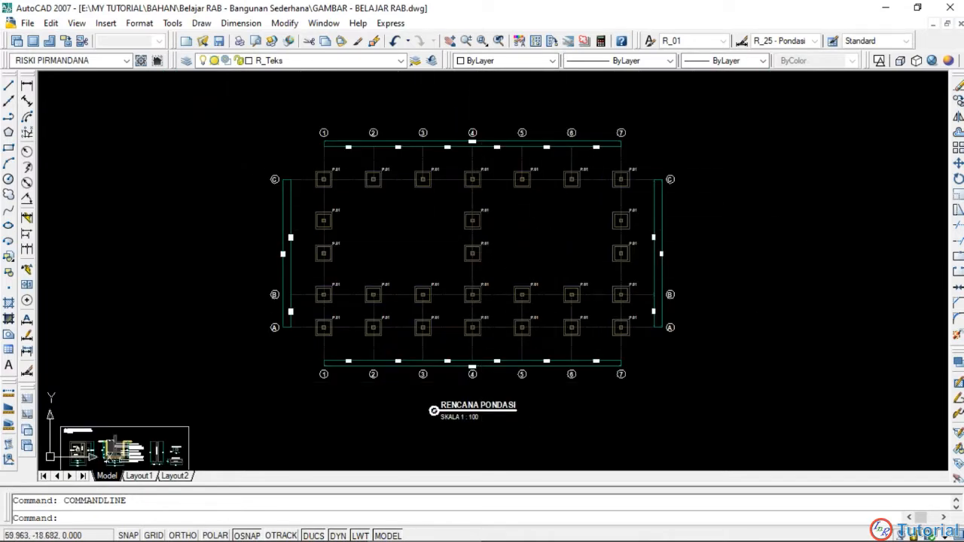
Step: Switch back to Excel and examine the 27 TITIK volumes in the REKAP table
{"action": "left_click", "coordinate": [316, 527]}
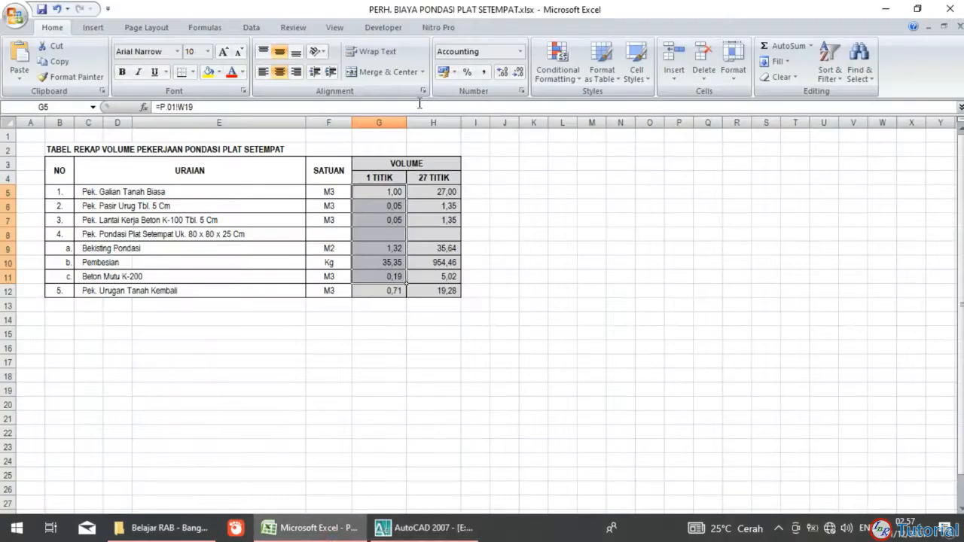
{"action": "left_click", "coordinate": [433, 193]}
{"action": "left_click", "coordinate": [432, 289]}
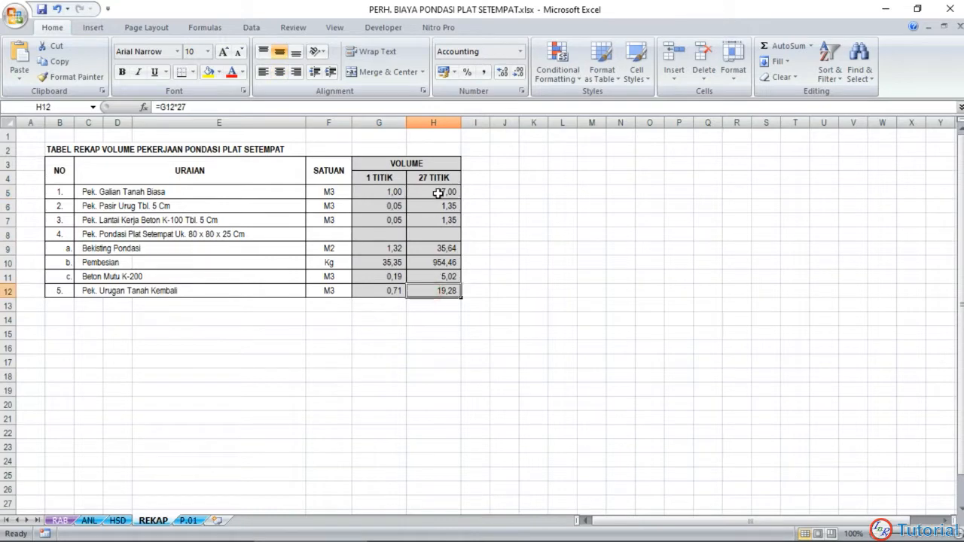
{"action": "left_click_drag", "start_coordinate": [435, 193], "coordinate": [432, 289]}
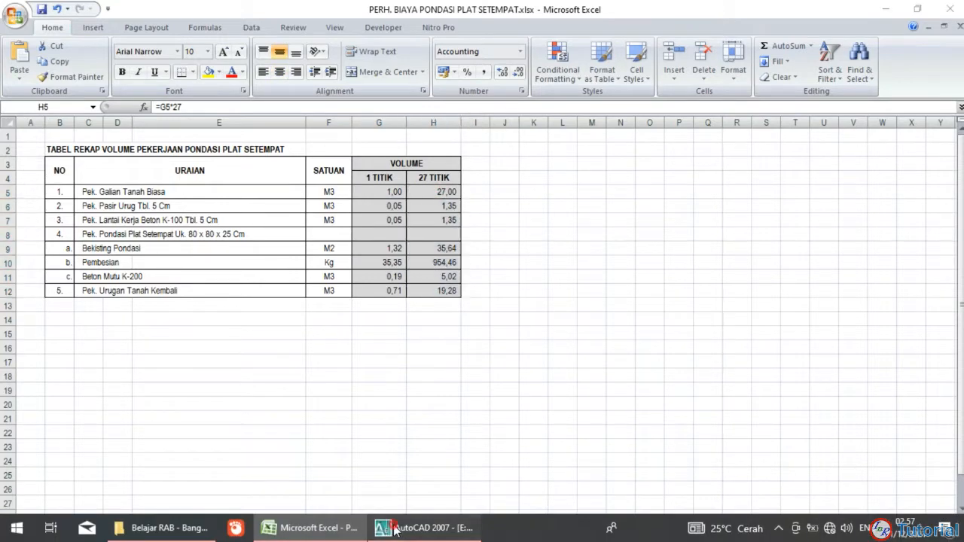
Step: Switch to AutoCAD and examine the DETAIL PONDASI PLAT SETEMPAT drawing
{"action": "left_click", "coordinate": [394, 527]}
{"action": "scroll", "coordinate": [463, 307], "scroll_direction": "up", "scroll_amount": 10}
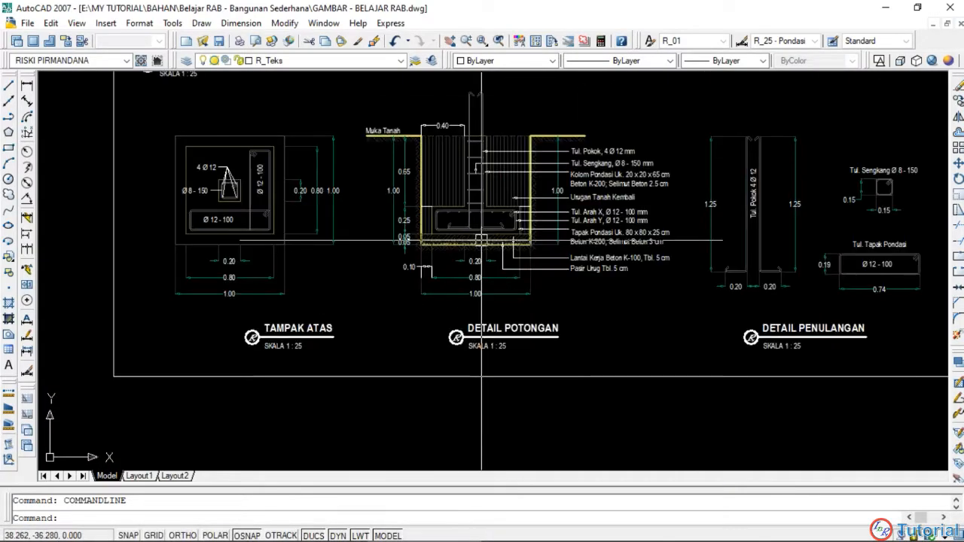
{"action": "mouse_move", "coordinate": [574, 166]}
{"action": "left_mouse_down"}
{"action": "mouse_move", "coordinate": [607, 160]}
{"action": "mouse_move", "coordinate": [593, 154]}
{"action": "left_mouse_up"}
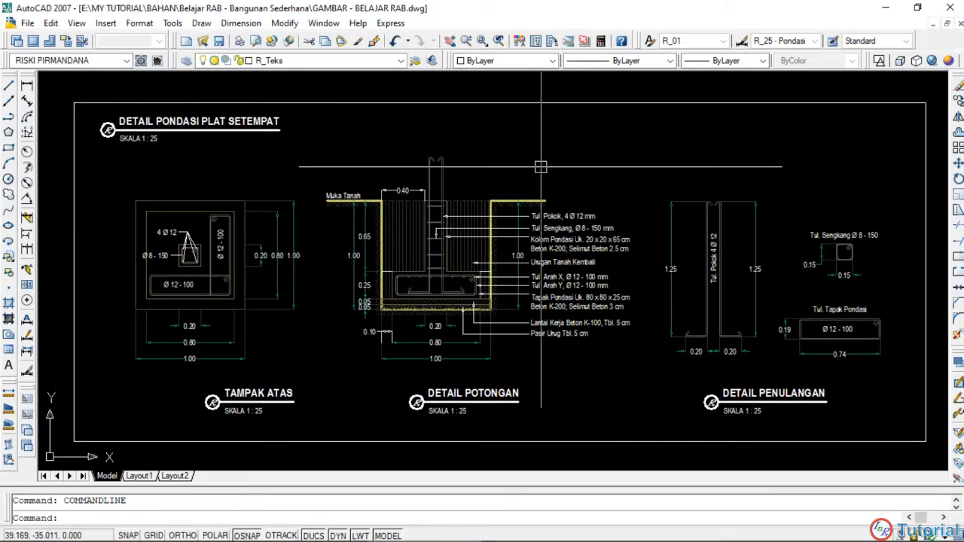
Step: Switch back to Excel and review the section A and B volumes and the HARGA SATUAN column on the RAB sheet
{"action": "left_click", "coordinate": [309, 529]}
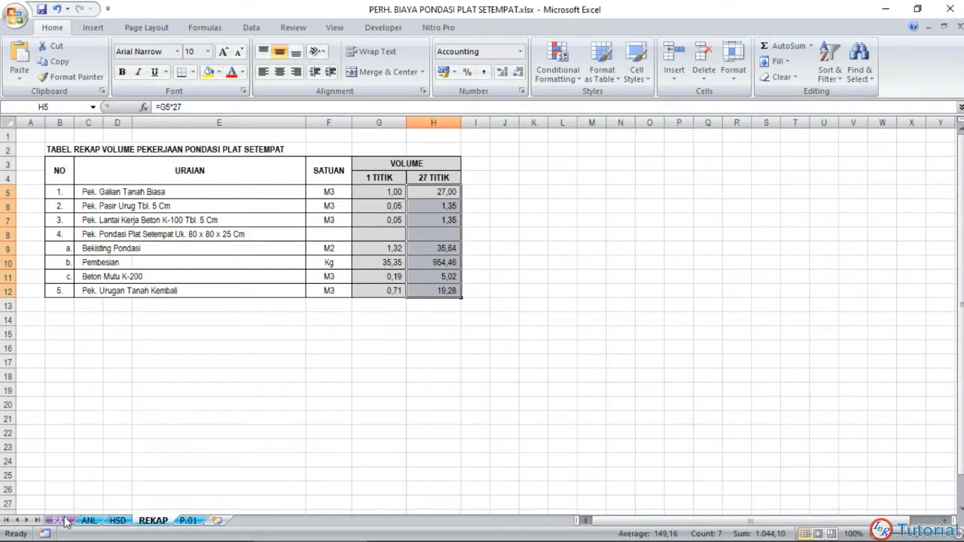
{"action": "left_click", "coordinate": [67, 520]}
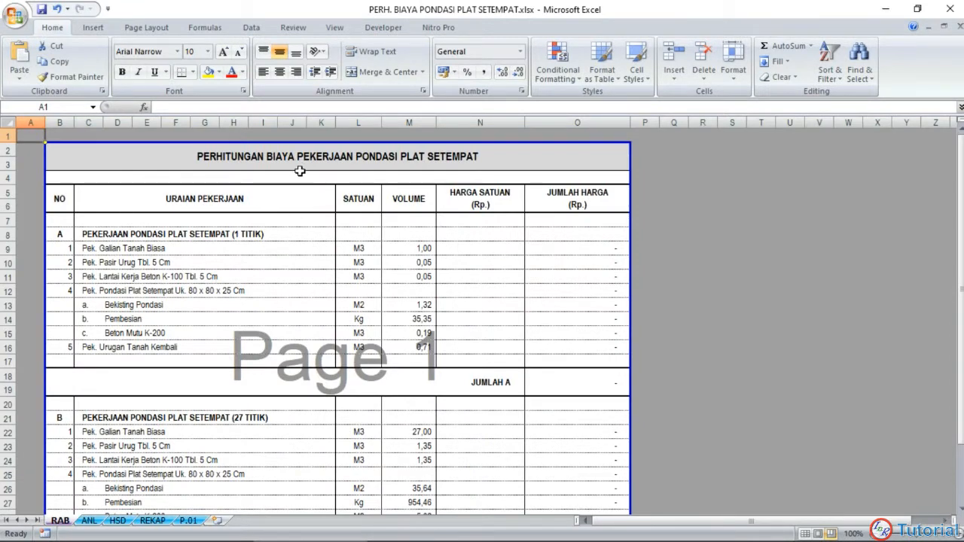
{"action": "scroll", "coordinate": [334, 188], "scroll_direction": "down", "scroll_amount": 1}
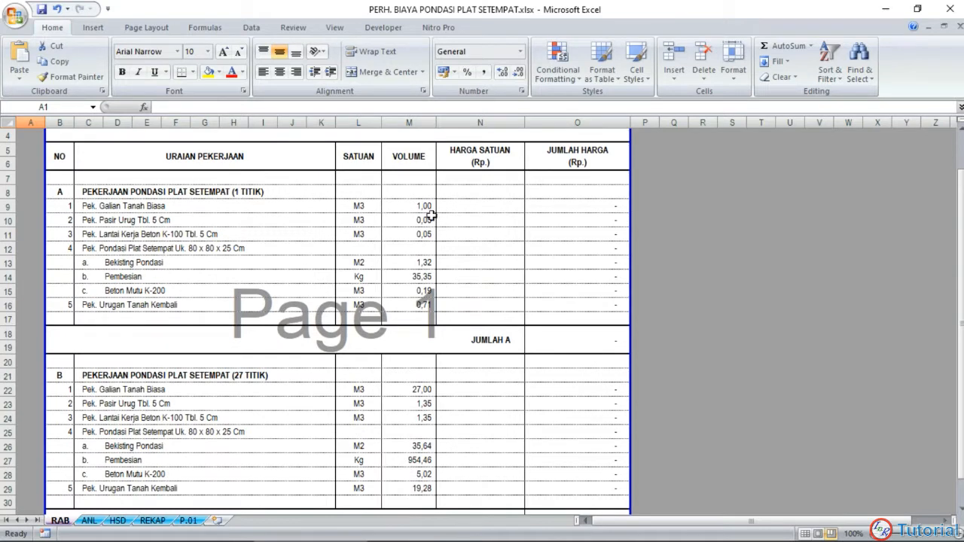
{"action": "left_click_drag", "start_coordinate": [414, 205], "coordinate": [419, 301]}
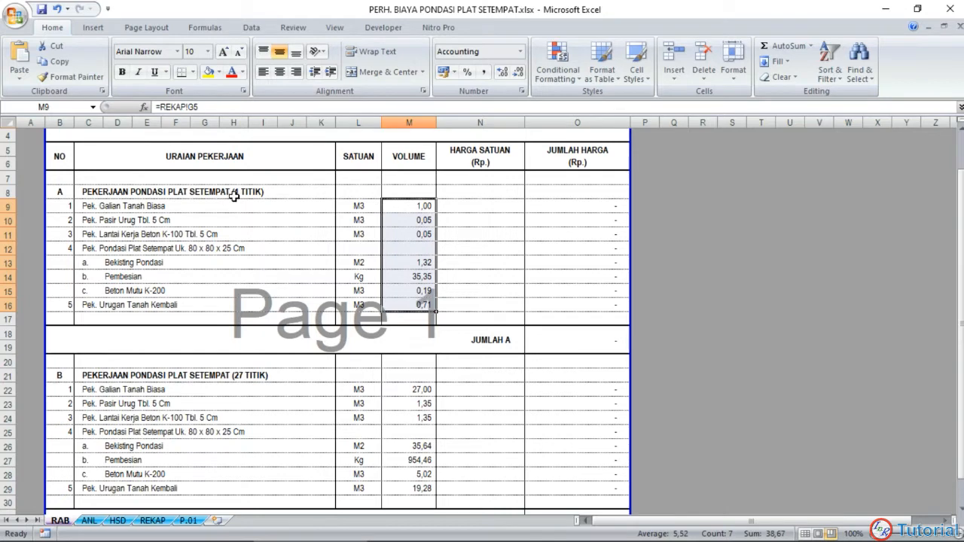
{"action": "scroll", "coordinate": [241, 261], "scroll_direction": "down", "scroll_amount": 1}
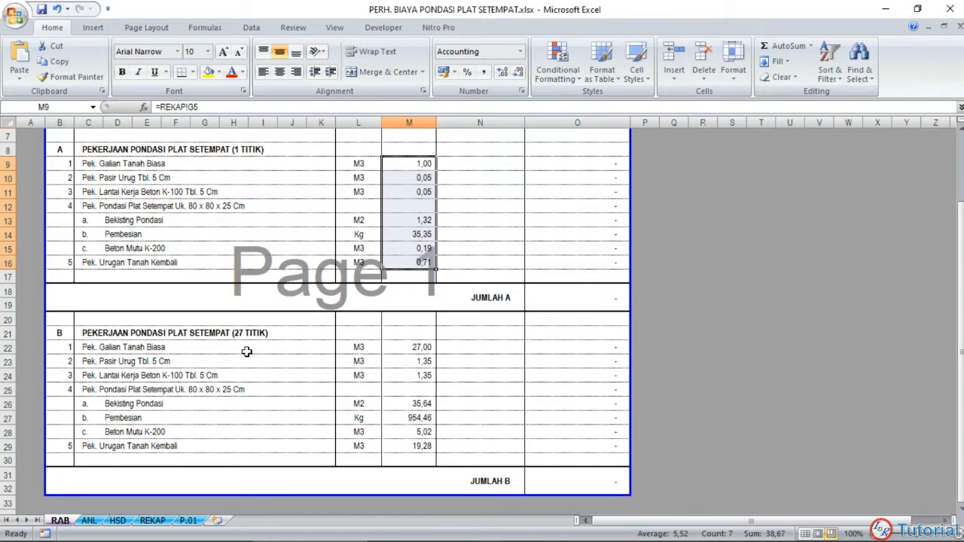
{"action": "left_click_drag", "start_coordinate": [423, 345], "coordinate": [422, 446]}
{"action": "scroll", "coordinate": [479, 350], "scroll_direction": "up", "scroll_amount": 2}
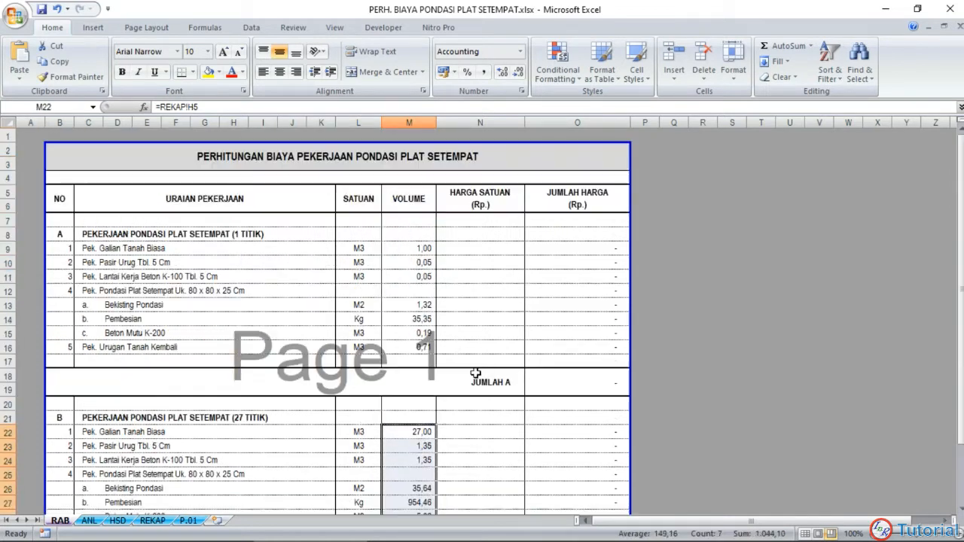
{"action": "left_click", "coordinate": [473, 253]}
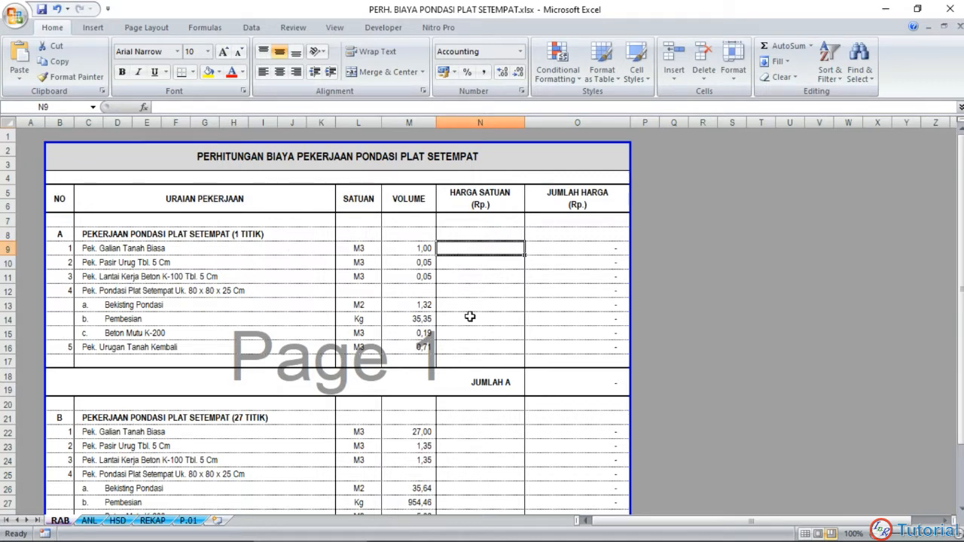
Step: Look at the unit price analysis on the ANL sheet, including its regulation reference and labour rows
{"action": "left_click", "coordinate": [88, 520]}
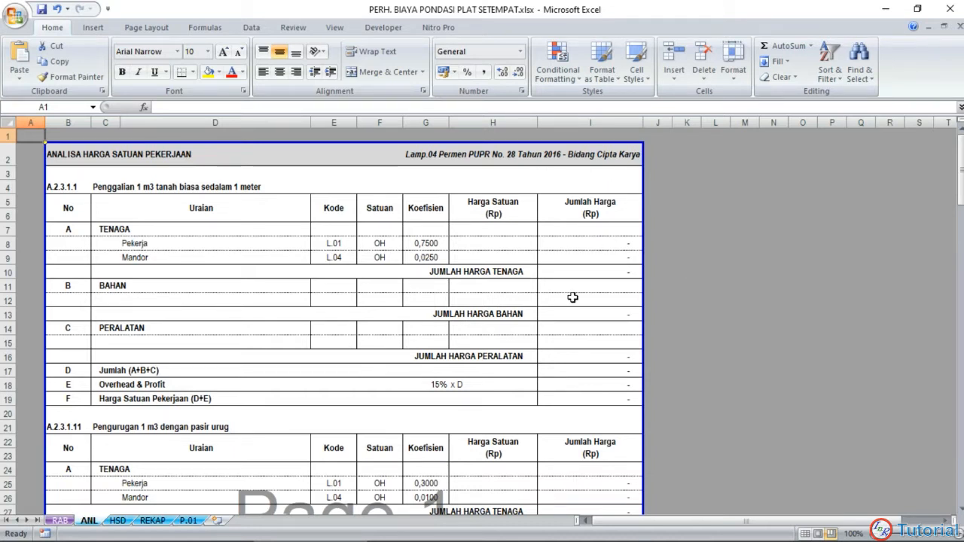
{"action": "left_click", "coordinate": [571, 160]}
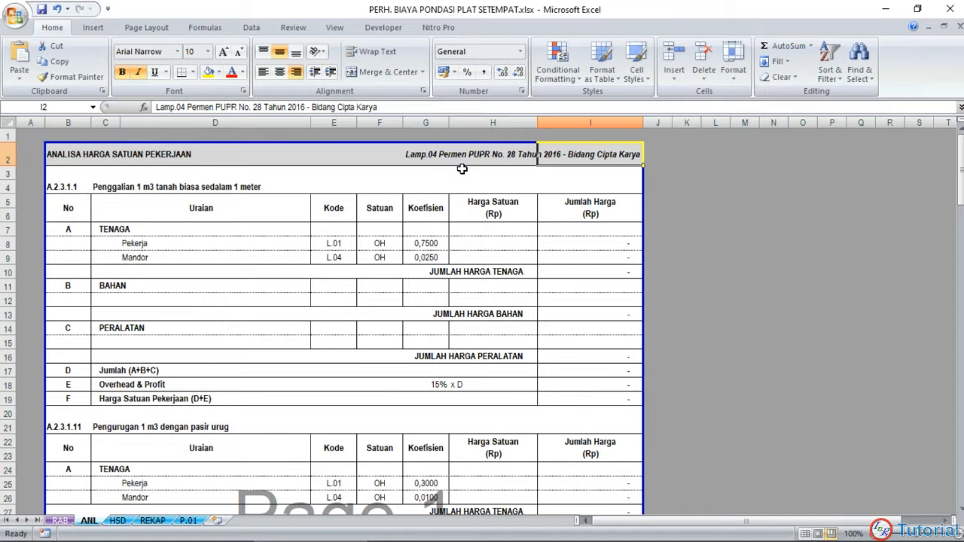
{"action": "left_click", "coordinate": [248, 246]}
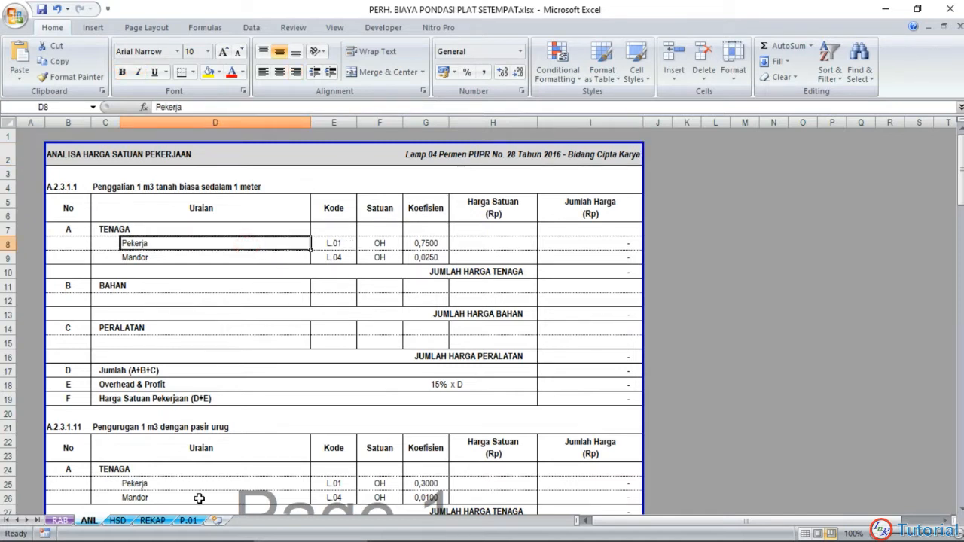
Step: Compare the work items listed on the REKAP sheet with the analyses on the ANL sheet
{"action": "left_click", "coordinate": [151, 520]}
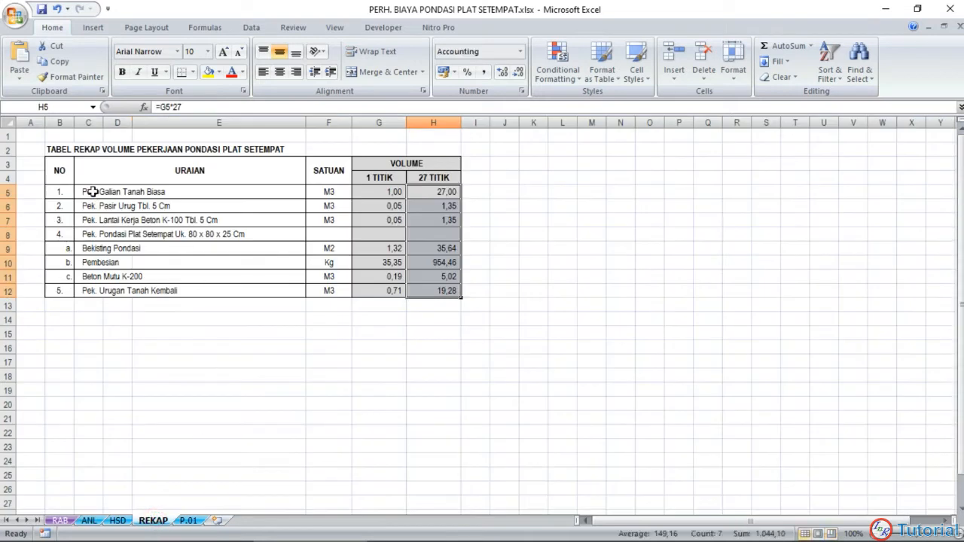
{"action": "left_click_drag", "start_coordinate": [87, 190], "coordinate": [81, 280]}
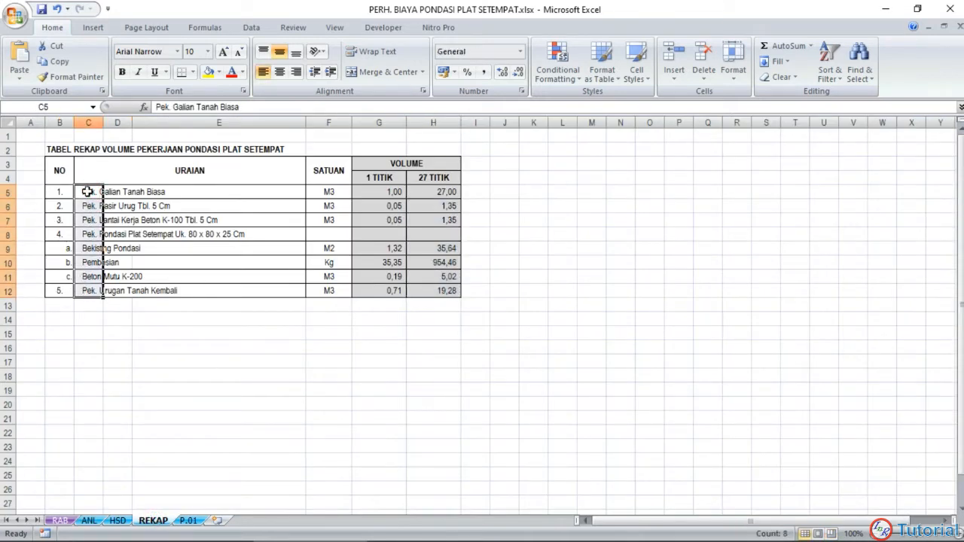
{"action": "left_click", "coordinate": [86, 190]}
{"action": "left_click", "coordinate": [89, 520]}
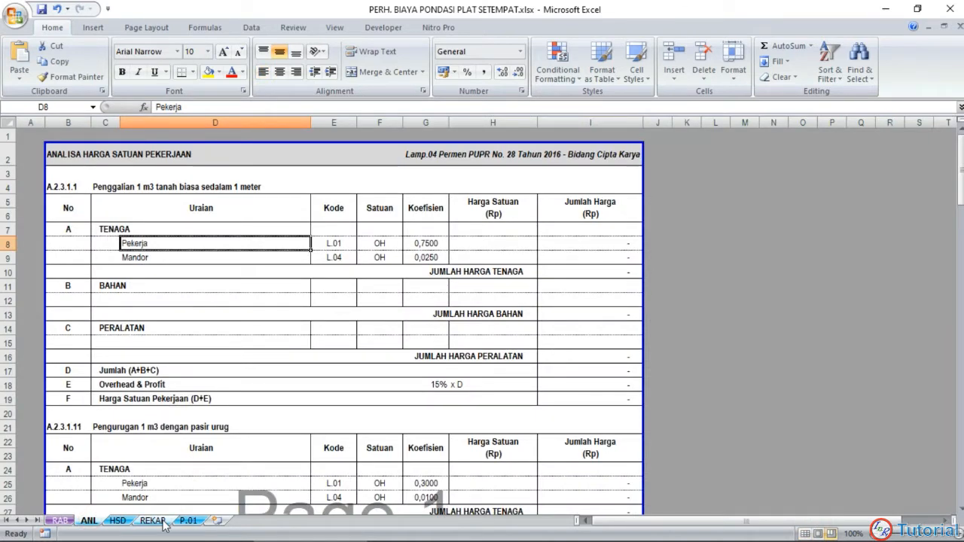
{"action": "left_click", "coordinate": [188, 521]}
{"action": "left_click", "coordinate": [164, 520]}
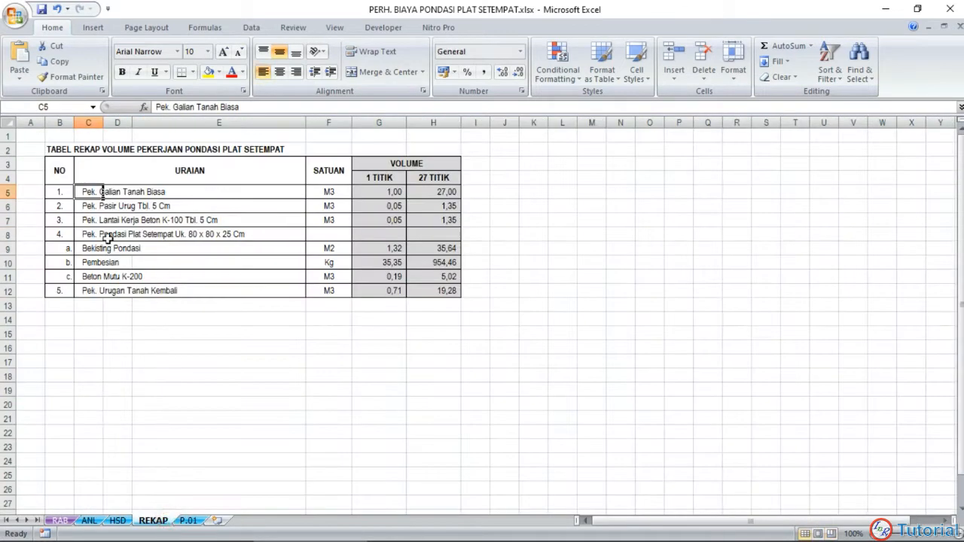
{"action": "left_click", "coordinate": [89, 520]}
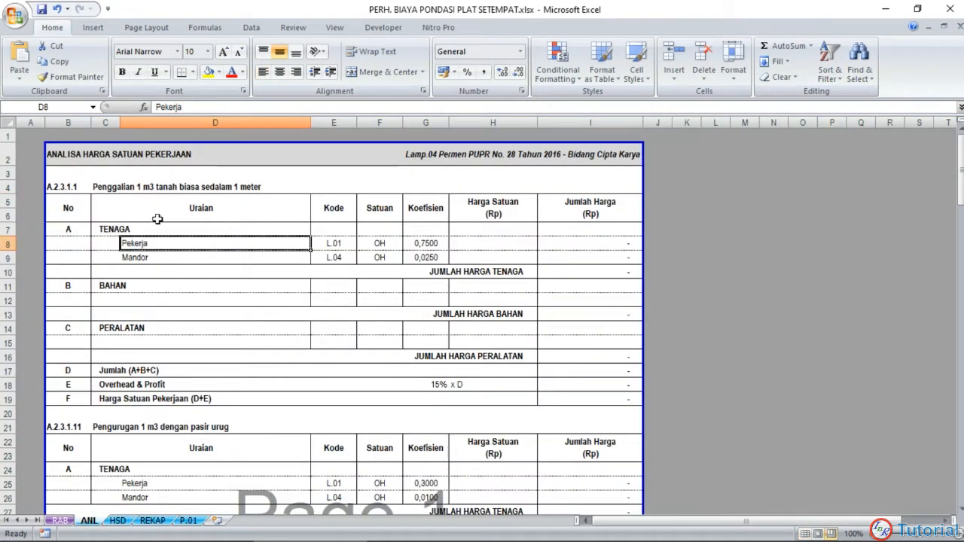
Step: Examine the A.2.3.1.1 excavation analysis on the ANL sheet: its title, code, labour coefficients and unit price column
{"action": "left_click", "coordinate": [109, 187]}
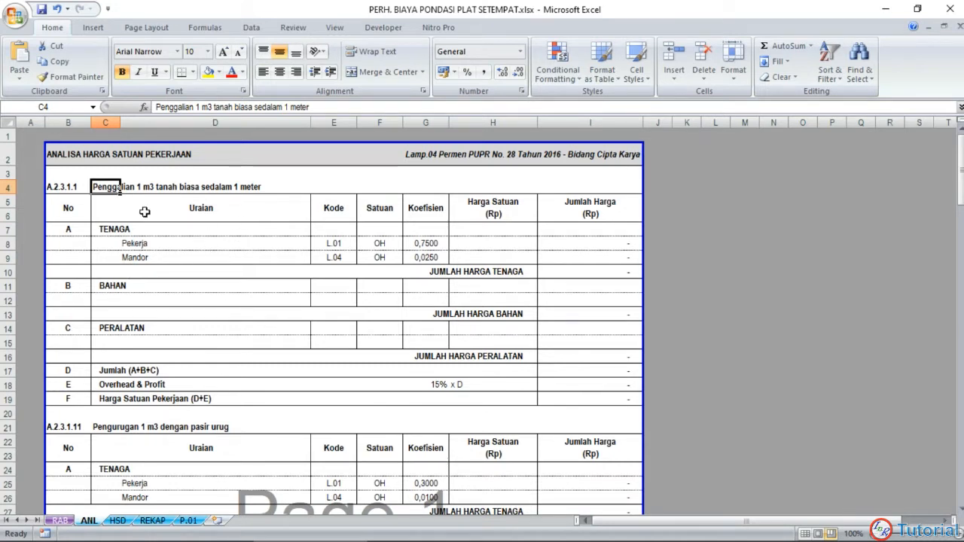
{"action": "left_click", "coordinate": [72, 189]}
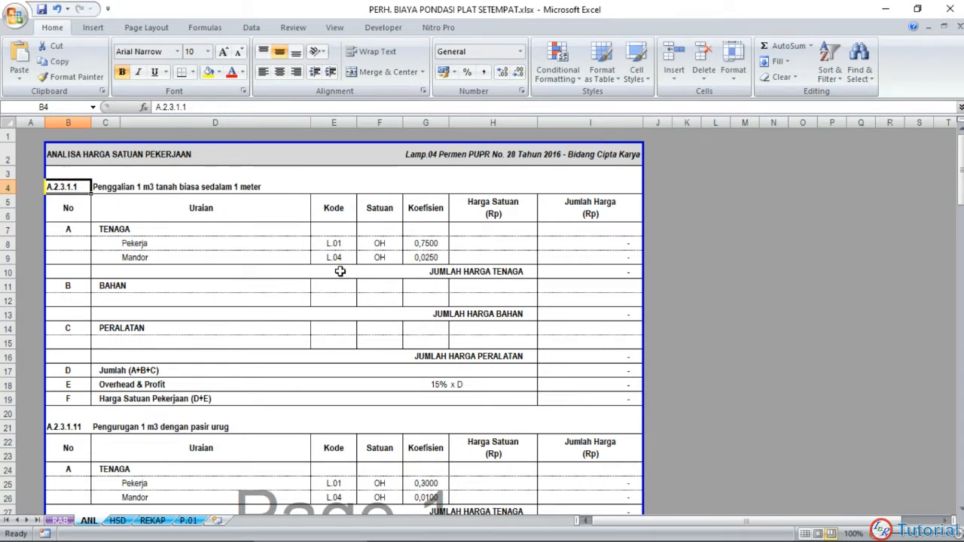
{"action": "left_click", "coordinate": [427, 209]}
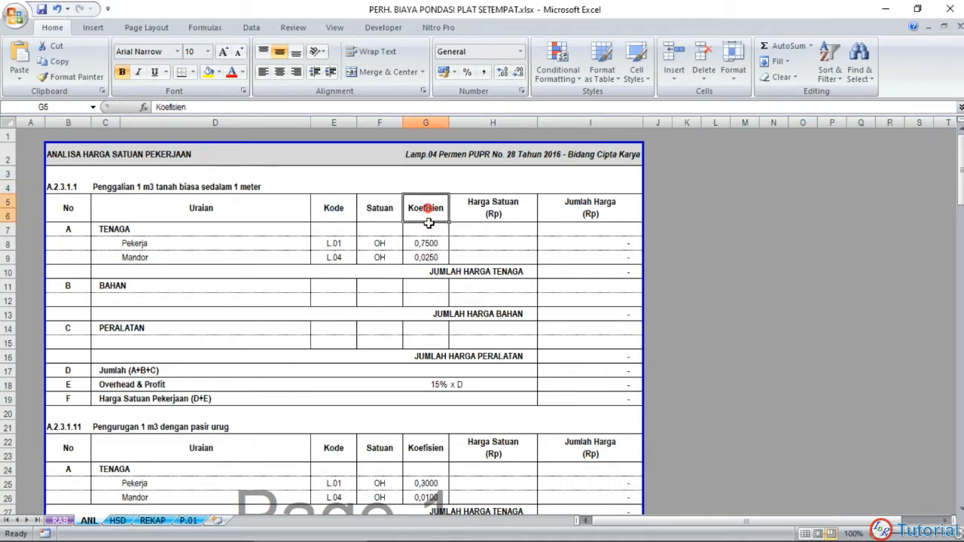
{"action": "left_click_drag", "start_coordinate": [427, 223], "coordinate": [429, 342]}
{"action": "left_click", "coordinate": [426, 243]}
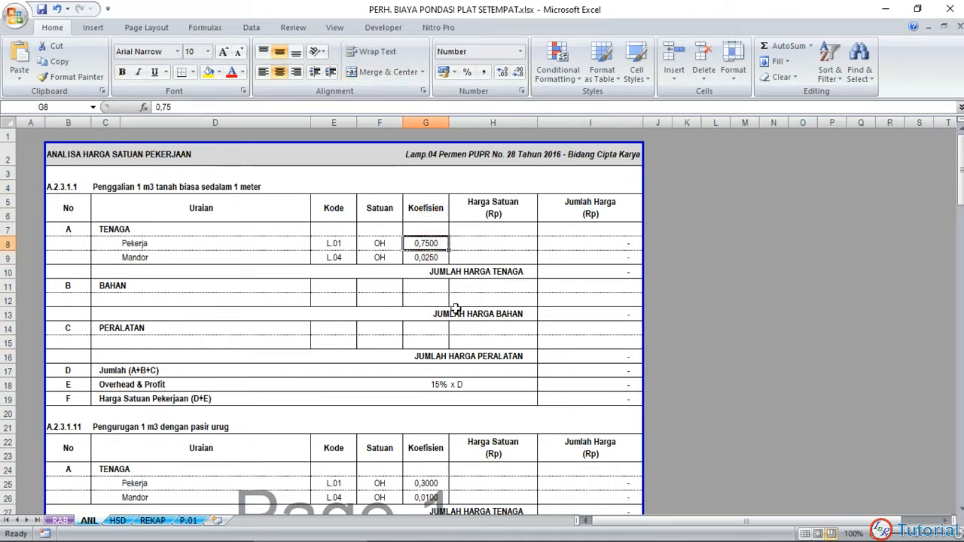
{"action": "left_click", "coordinate": [625, 156]}
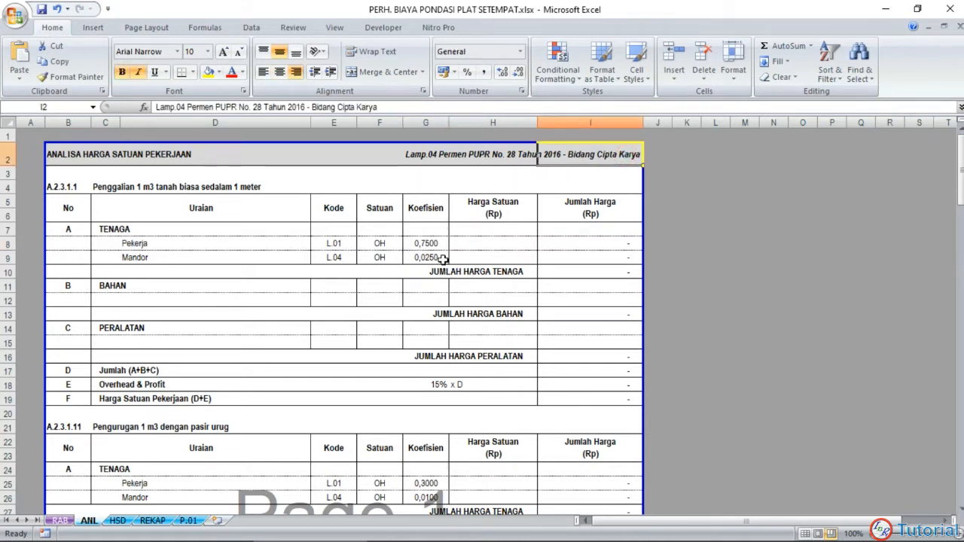
{"action": "left_click_drag", "start_coordinate": [426, 243], "coordinate": [427, 271]}
{"action": "left_click", "coordinate": [489, 243]}
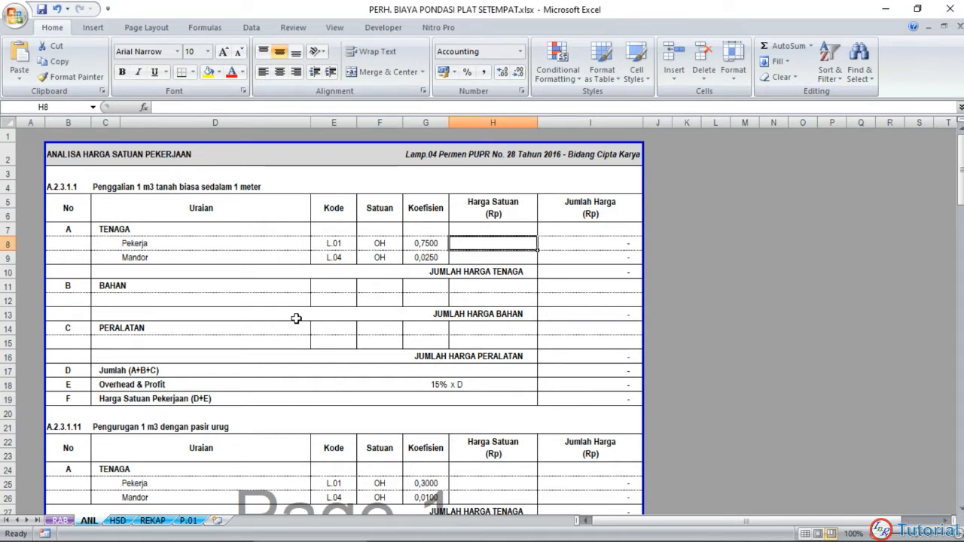
Step: Read through the earthwork analyses on the ANL sheet: A.2.3.1.11 sand fill and A.2.3.1.9 backfilling of excavated soil
{"action": "scroll", "coordinate": [296, 313], "scroll_direction": "down", "scroll_amount": 2}
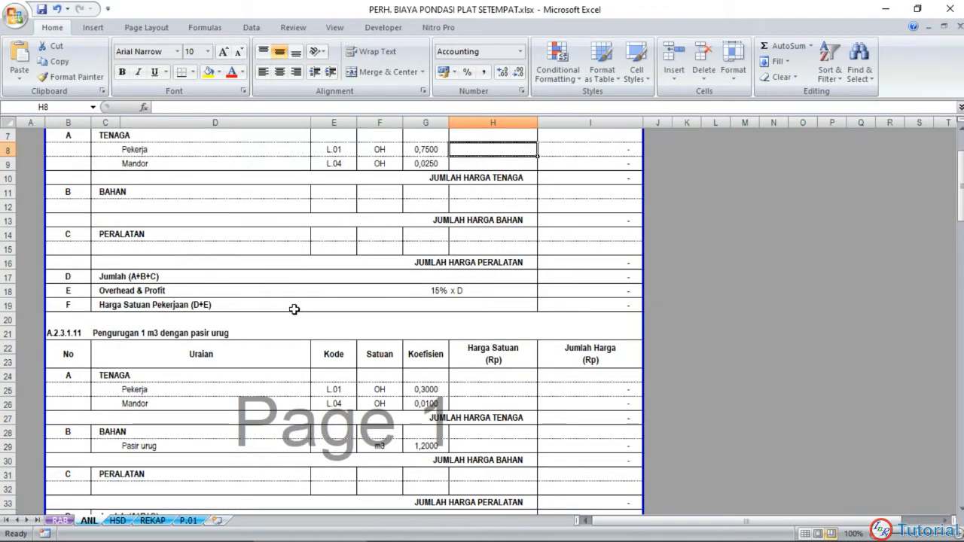
{"action": "scroll", "coordinate": [296, 311], "scroll_direction": "down", "scroll_amount": 3}
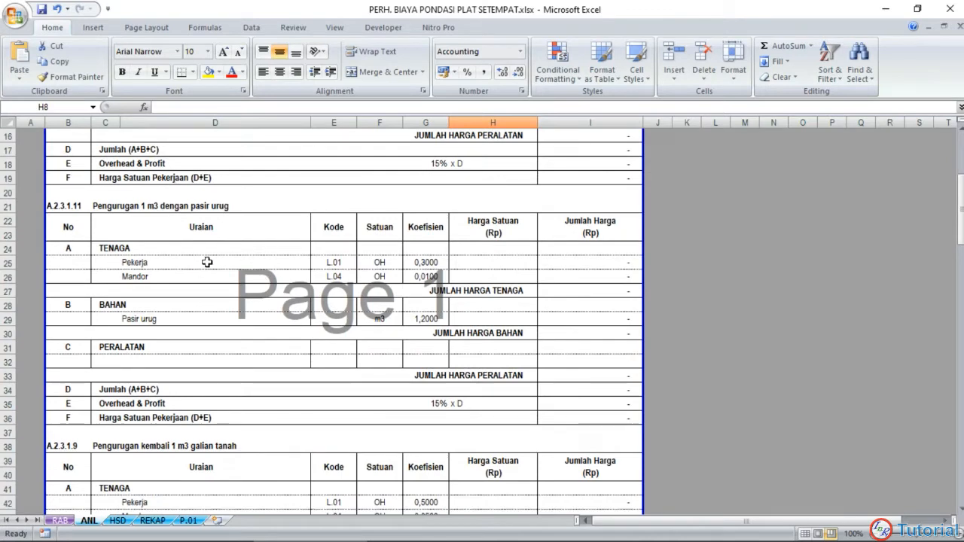
{"action": "scroll", "coordinate": [207, 263], "scroll_direction": "down", "scroll_amount": 4}
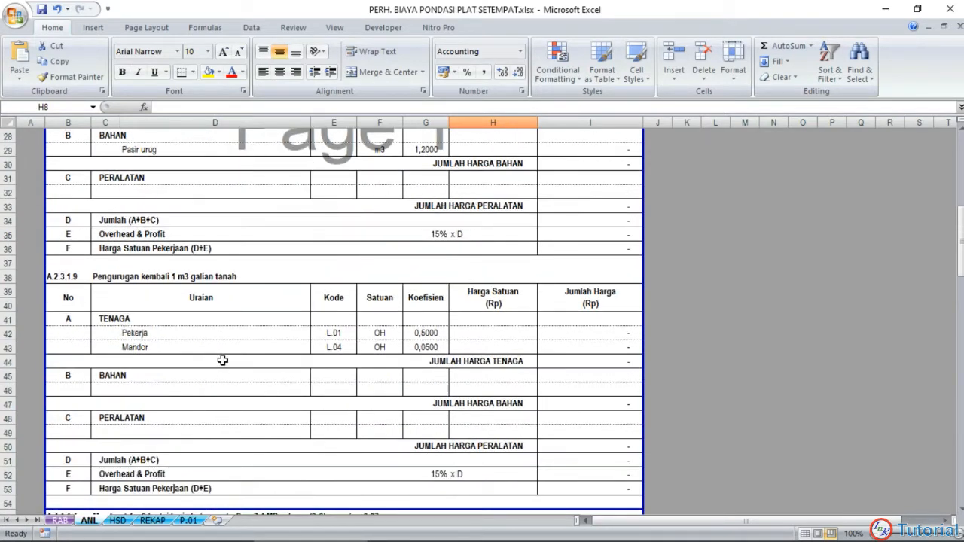
{"action": "scroll", "coordinate": [223, 360], "scroll_direction": "down", "scroll_amount": 5}
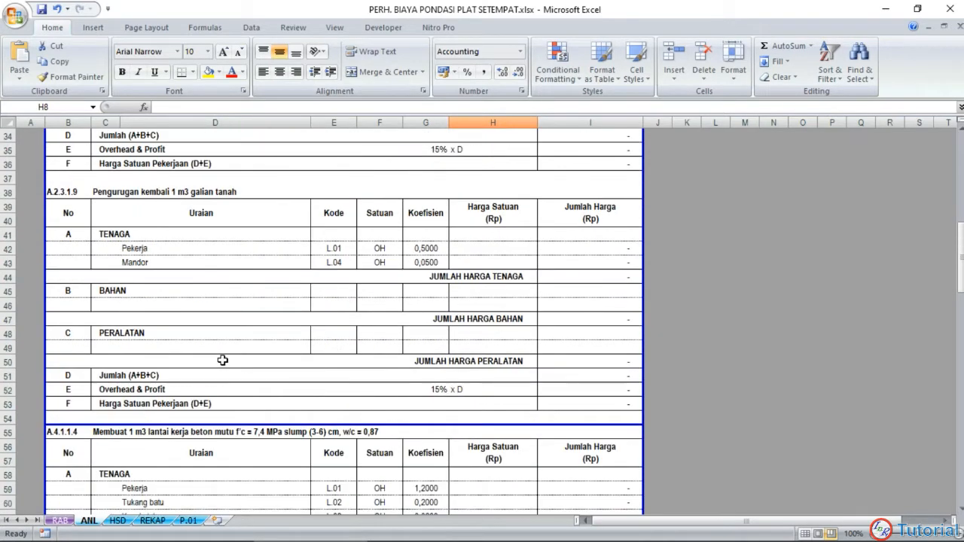
Step: Examine the labour and material rows of the concrete analyses A.4.1.1.4 (lantai kerja) and A.4.1.1.6 (f'c = 16,9 MPa)
{"action": "scroll", "coordinate": [183, 372], "scroll_direction": "down", "scroll_amount": 1}
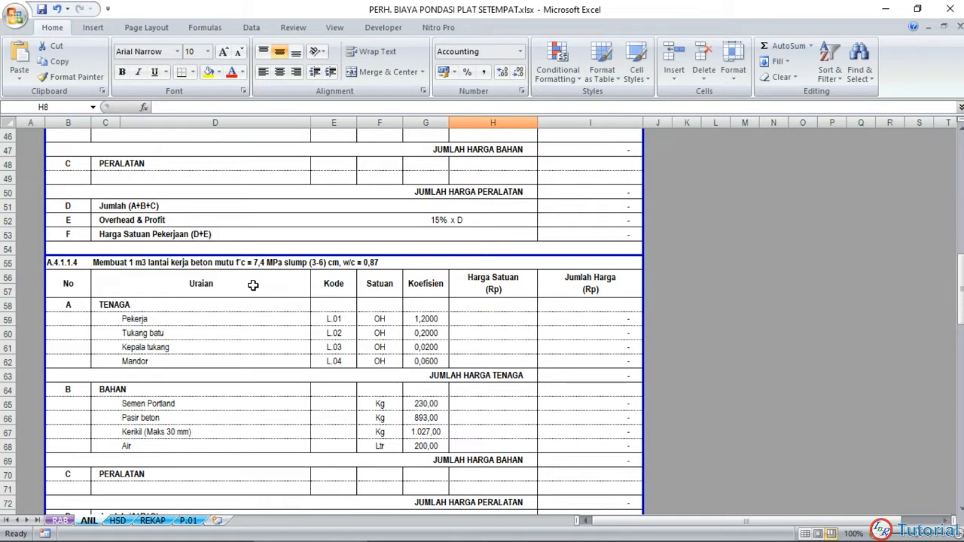
{"action": "scroll", "coordinate": [253, 285], "scroll_direction": "down", "scroll_amount": 1}
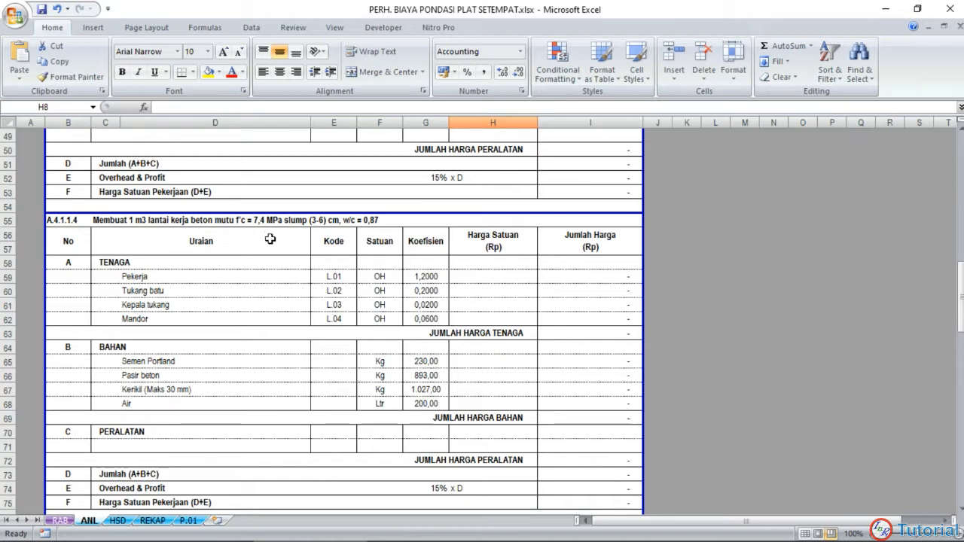
{"action": "scroll", "coordinate": [254, 277], "scroll_direction": "down", "scroll_amount": 4}
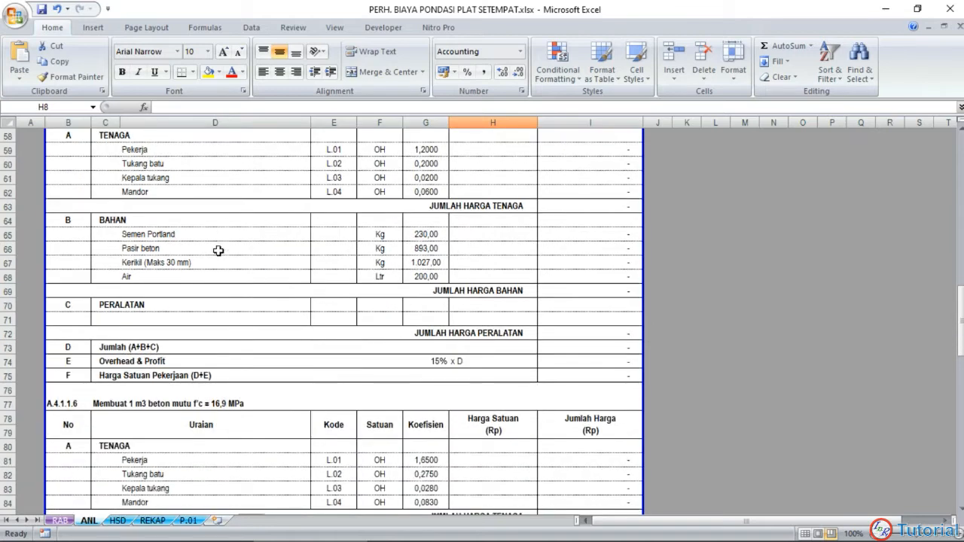
{"action": "scroll", "coordinate": [227, 212], "scroll_direction": "down", "scroll_amount": 4}
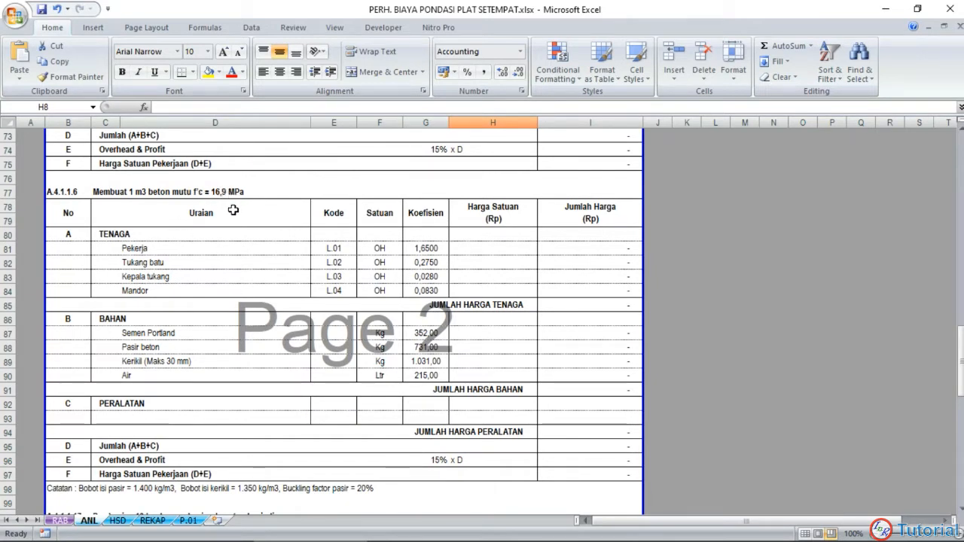
{"action": "scroll", "coordinate": [231, 218], "scroll_direction": "down", "scroll_amount": 3}
{"action": "scroll", "coordinate": [230, 219], "scroll_direction": "up", "scroll_amount": 3}
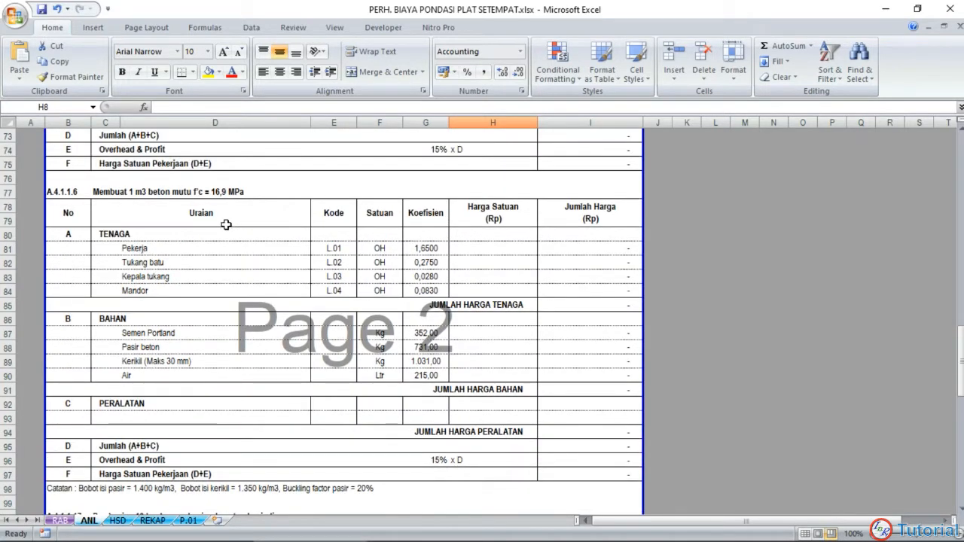
Step: Examine the A.4.1.1.17 reinforcement analysis and the A.4.1.1.20 foundation formwork analysis on the ANL sheet
{"action": "scroll", "coordinate": [219, 261], "scroll_direction": "down", "scroll_amount": 2}
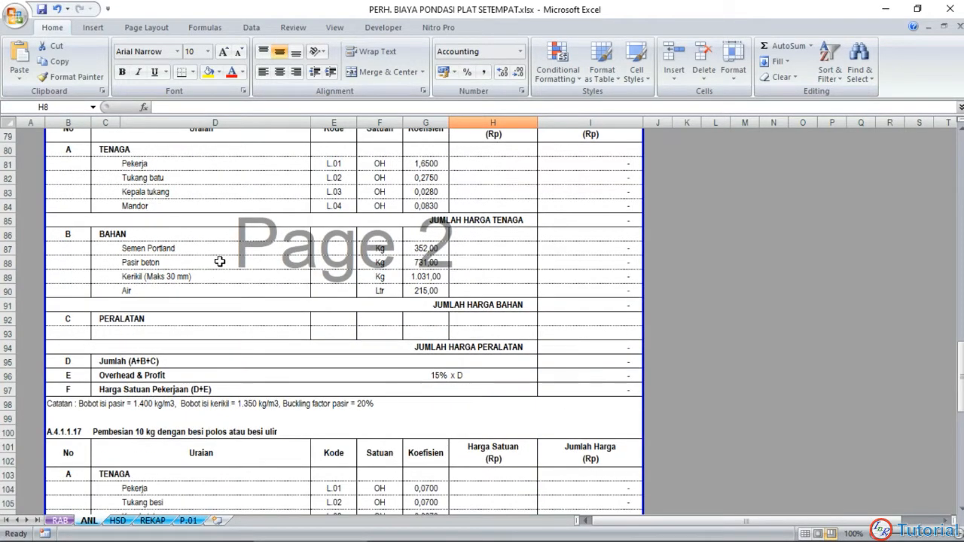
{"action": "scroll", "coordinate": [219, 262], "scroll_direction": "down", "scroll_amount": 4}
{"action": "scroll", "coordinate": [226, 308], "scroll_direction": "down", "scroll_amount": 1}
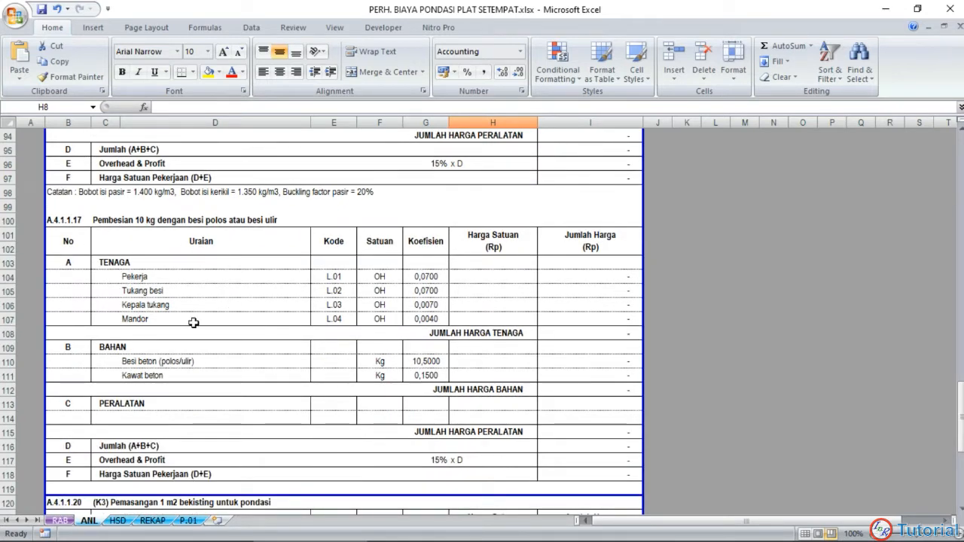
{"action": "scroll", "coordinate": [193, 322], "scroll_direction": "down", "scroll_amount": 1}
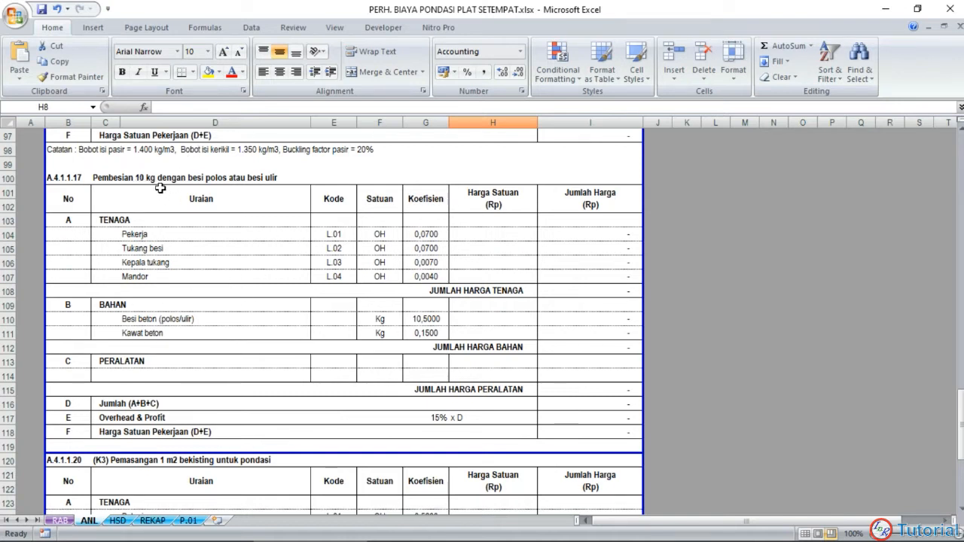
{"action": "scroll", "coordinate": [422, 321], "scroll_direction": "down", "scroll_amount": 1}
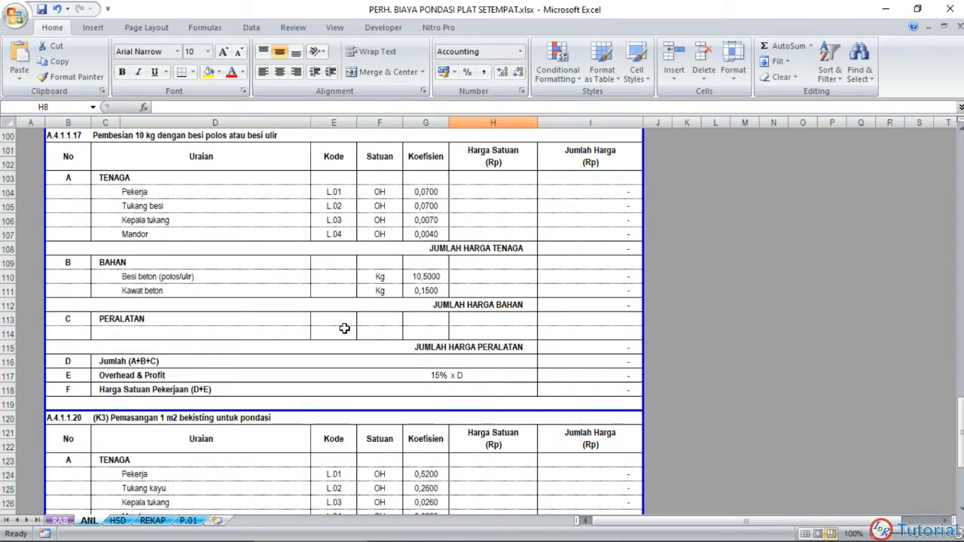
{"action": "scroll", "coordinate": [344, 329], "scroll_direction": "down", "scroll_amount": 5}
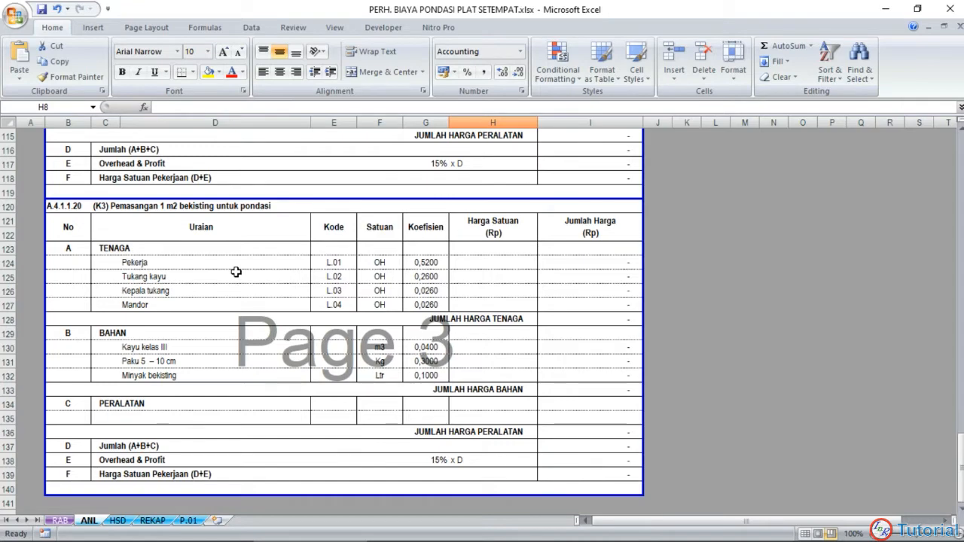
Step: Check the analysis codes back up the ANL sheet against the Permen PUPR regulation reference in its header
{"action": "left_click", "coordinate": [63, 208]}
{"action": "scroll", "coordinate": [67, 219], "scroll_direction": "up", "scroll_amount": 8}
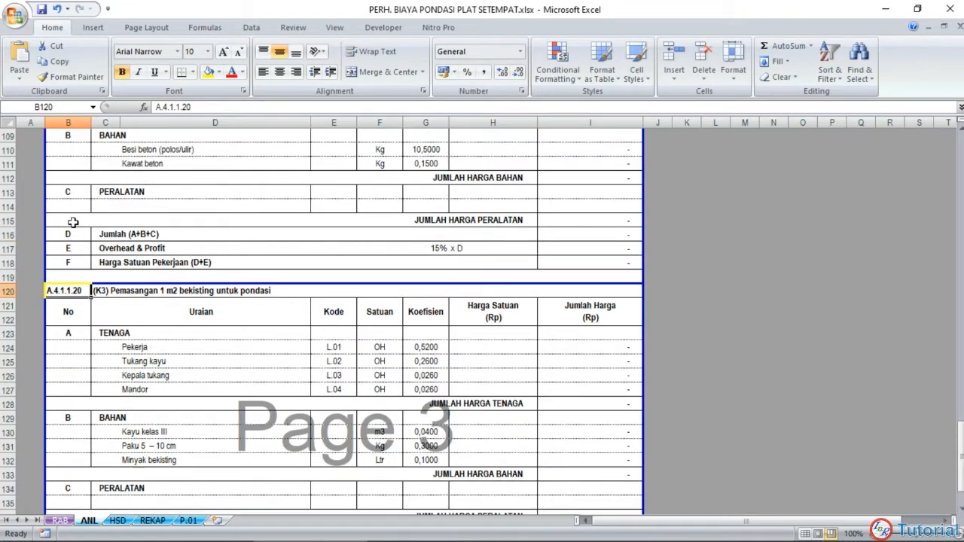
{"action": "left_click", "coordinate": [70, 257]}
{"action": "scroll", "coordinate": [75, 259], "scroll_direction": "up", "scroll_amount": 19}
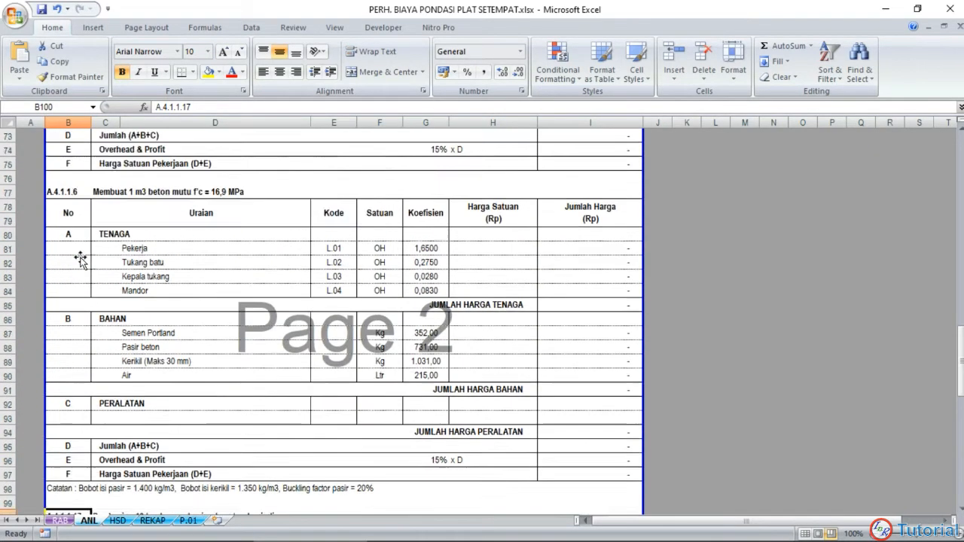
{"action": "scroll", "coordinate": [82, 259], "scroll_direction": "up", "scroll_amount": 11}
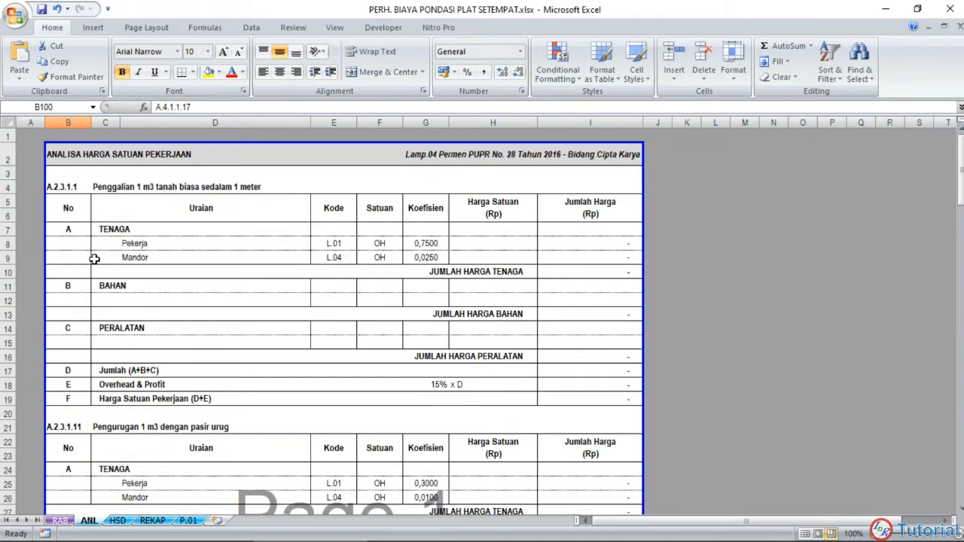
{"action": "left_click", "coordinate": [618, 157]}
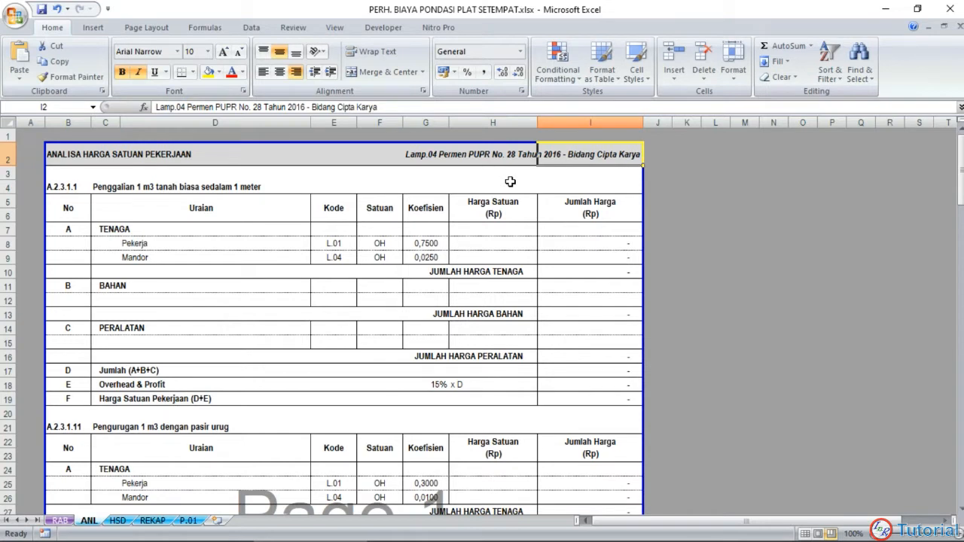
Step: Look at the Pekerja and Mandor unit price cells on ANL, and at the wage and material price list on the HSD sheet
{"action": "left_click", "coordinate": [489, 244]}
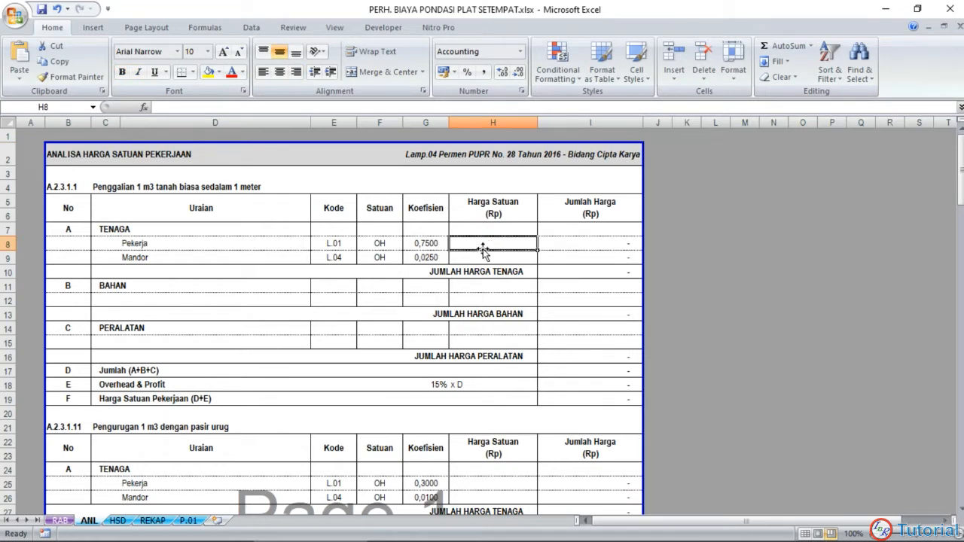
{"action": "left_click_drag", "start_coordinate": [490, 245], "coordinate": [490, 257]}
{"action": "left_click", "coordinate": [118, 520]}
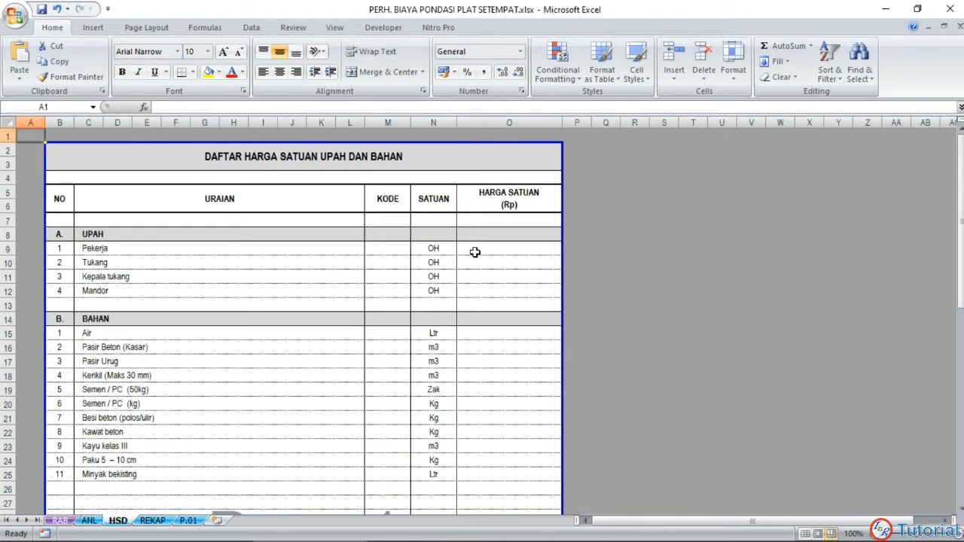
{"action": "scroll", "coordinate": [474, 252], "scroll_direction": "down", "scroll_amount": 1}
{"action": "scroll", "coordinate": [476, 251], "scroll_direction": "up", "scroll_amount": 1}
{"action": "scroll", "coordinate": [338, 204], "scroll_direction": "down", "scroll_amount": 1}
{"action": "left_click", "coordinate": [465, 208]}
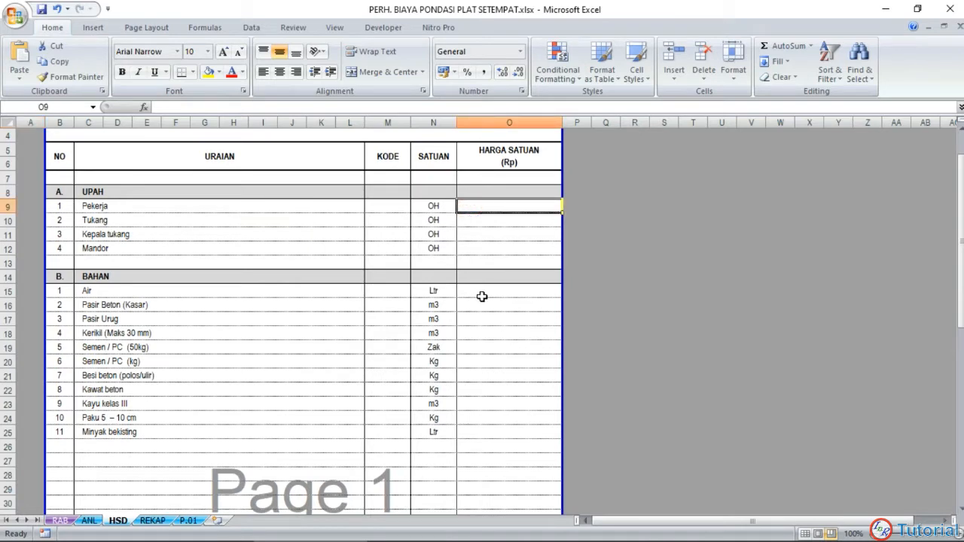
Step: Open BELAJAR RAB.xlsx from the Belajar RAB - Bangunan Sederhana folder and view the daily wage rates on its HSD. Upah sheet
{"action": "left_click", "coordinate": [154, 533]}
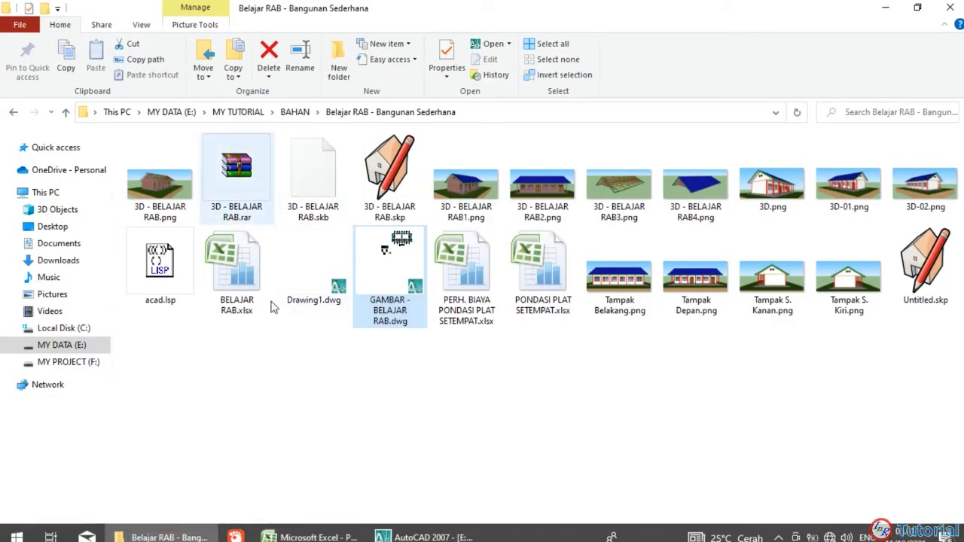
{"action": "double_click", "coordinate": [242, 249]}
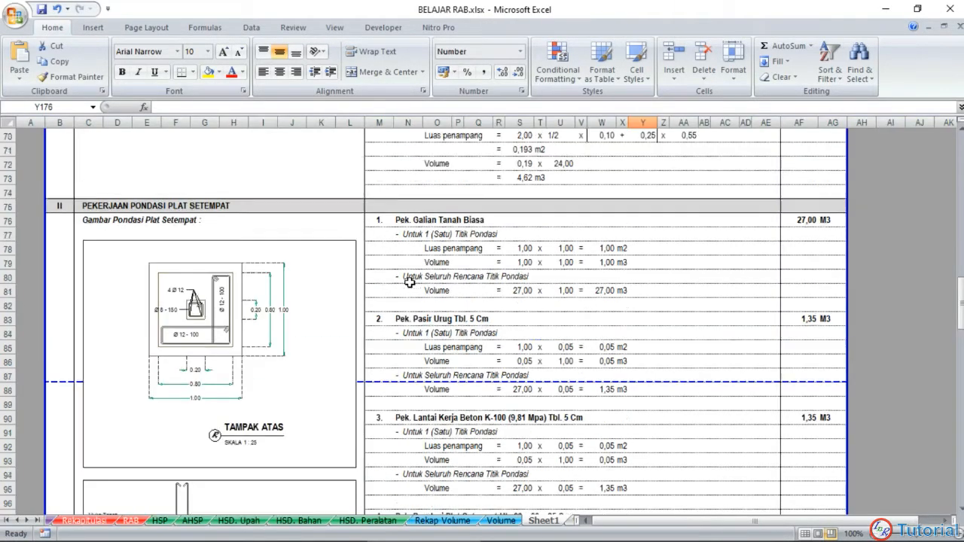
{"action": "left_click", "coordinate": [249, 521]}
{"action": "scroll", "coordinate": [301, 331], "scroll_direction": "down", "scroll_amount": 2}
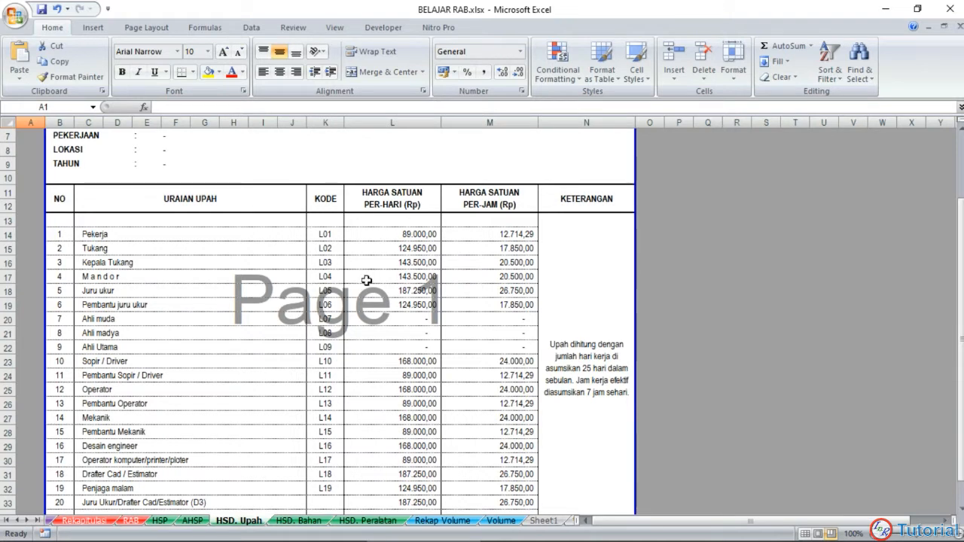
{"action": "left_click_drag", "start_coordinate": [400, 233], "coordinate": [404, 250]}
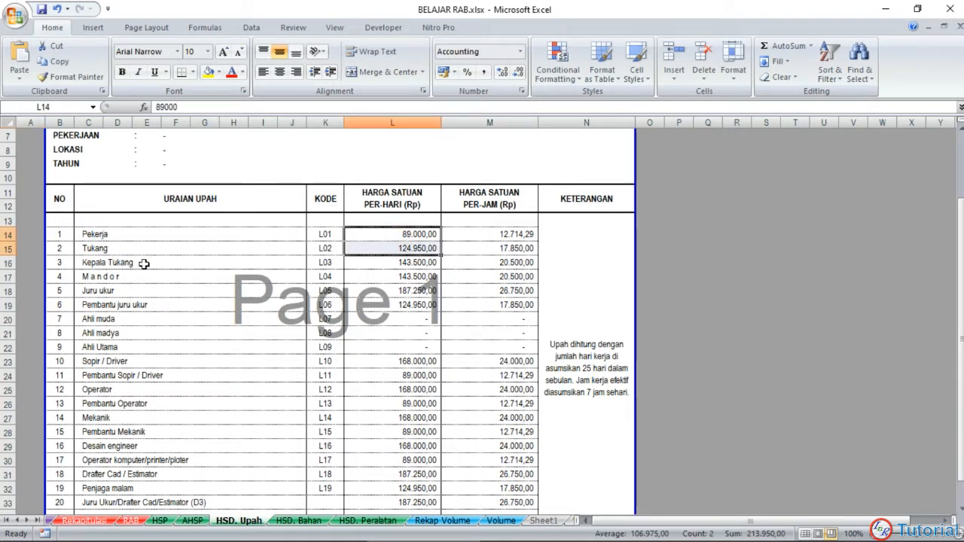
Step: Compare the UPAH items on the foundation workbook's HSD sheet with the daily wage column in BELAJAR RAB.xlsx
{"action": "left_click", "coordinate": [336, 530]}
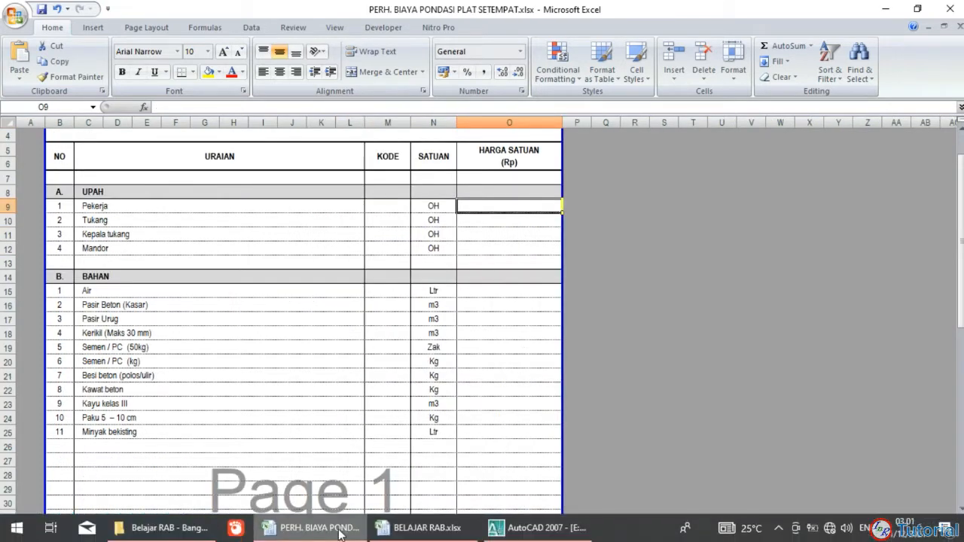
{"action": "left_click", "coordinate": [424, 527]}
{"action": "left_click_drag", "start_coordinate": [398, 234], "coordinate": [394, 263]}
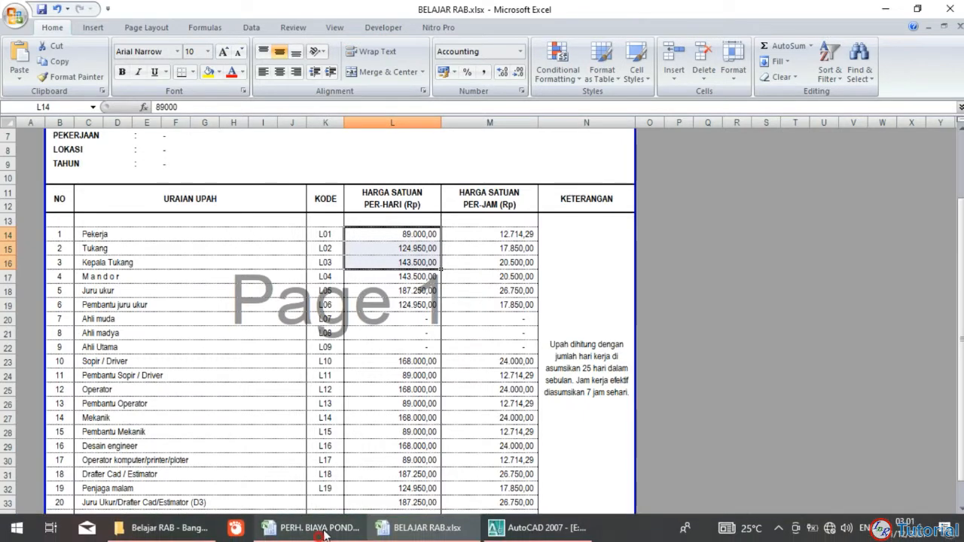
Step: Link the Pekerja unit price in HSD cell O9 to L14 of the HSD. Upah sheet in BELAJAR RAB.xlsx, using a relative reference
{"action": "left_click", "coordinate": [320, 527]}
{"action": "type", "text": "="}
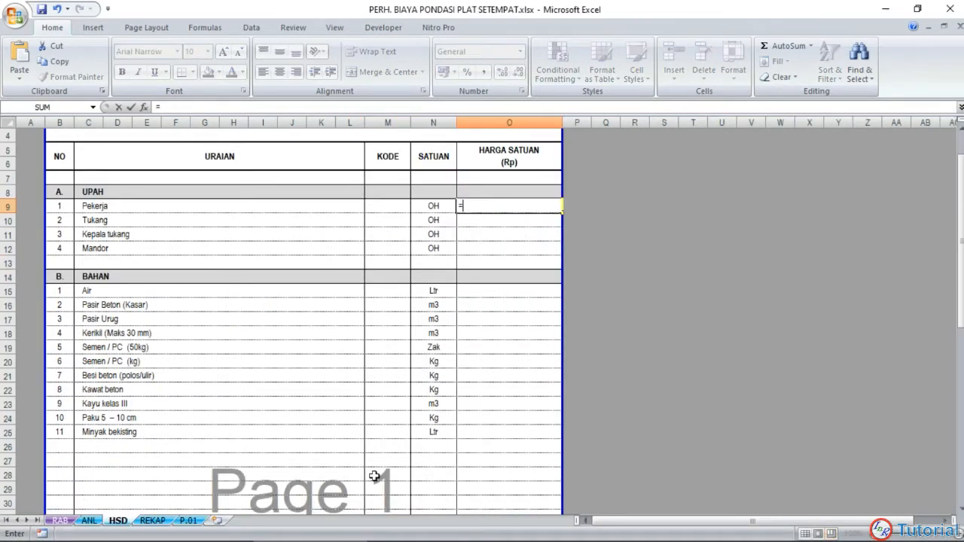
{"action": "mouse_move", "coordinate": [334, 532]}
{"action": "left_click", "coordinate": [393, 529]}
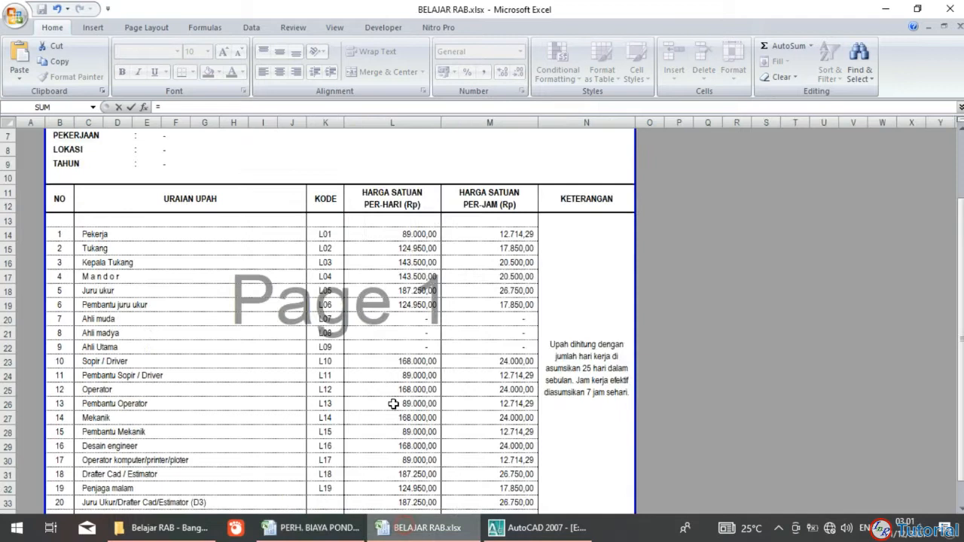
{"action": "left_click", "coordinate": [378, 233]}
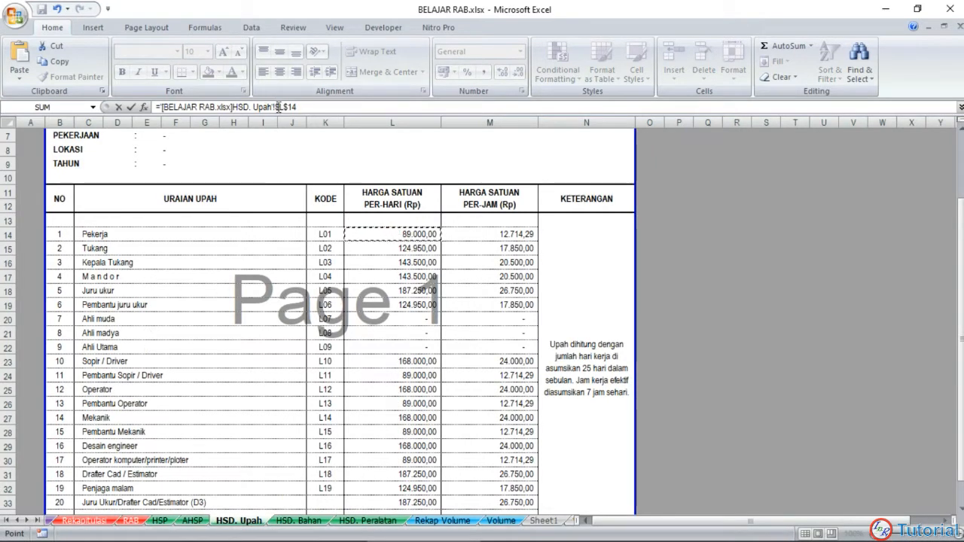
{"action": "left_click_drag", "start_coordinate": [276, 107], "coordinate": [335, 109]}
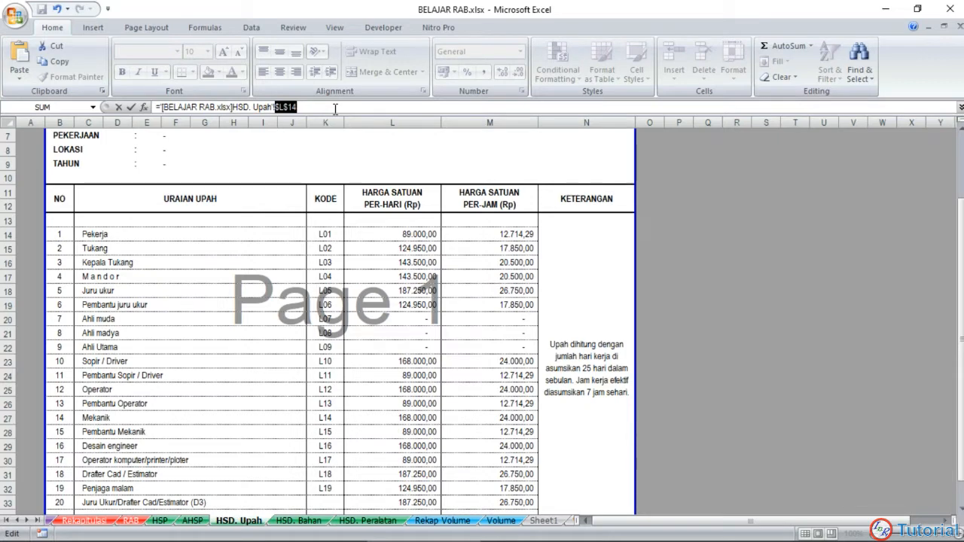
{"action": "key", "text": "F4"}
{"action": "key", "text": "F4"}
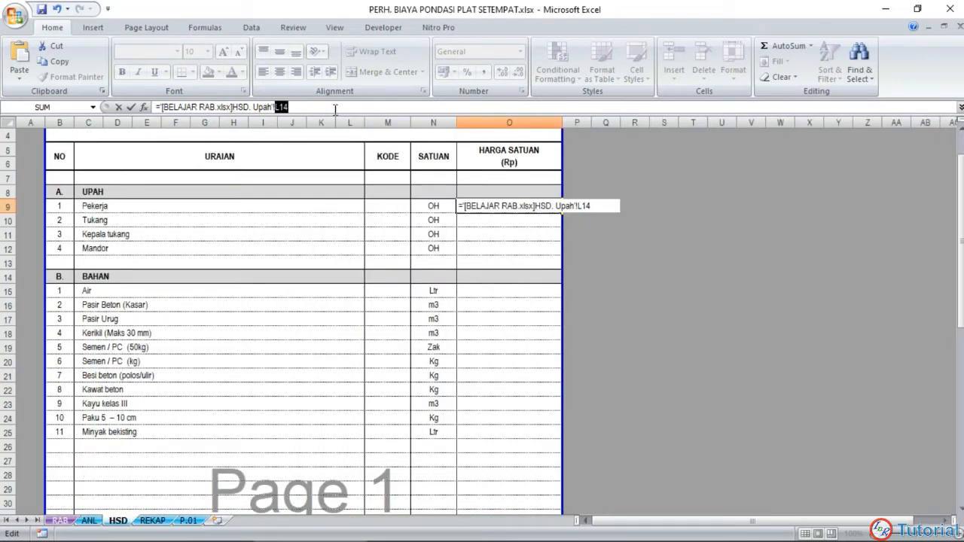
{"action": "key", "text": "Return"}
Step: Fill the Pekerja price link down through Tukang, Kepala tukang and Mandor, and check the formula in the Mandor cell
{"action": "left_click", "coordinate": [547, 206]}
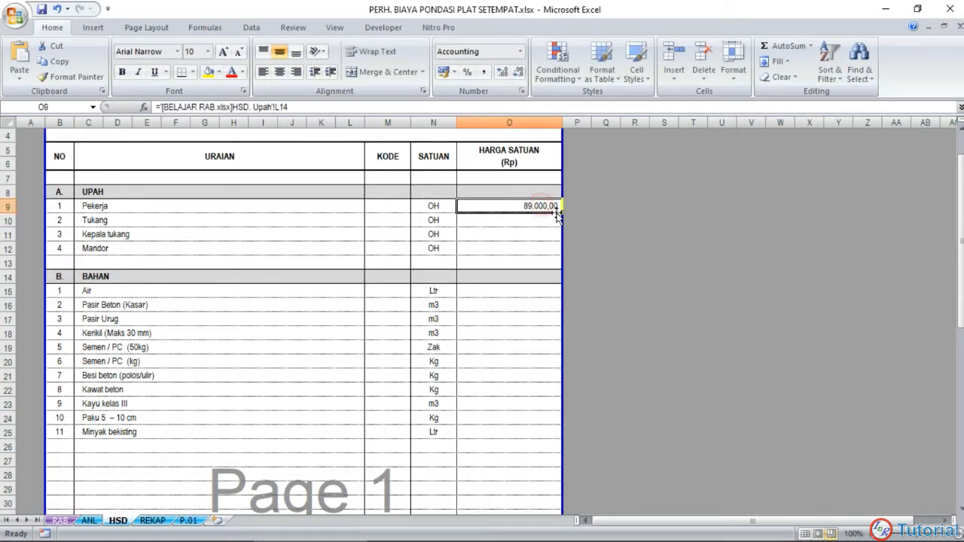
{"action": "left_click_drag", "start_coordinate": [558, 214], "coordinate": [554, 258]}
{"action": "left_click", "coordinate": [501, 261]}
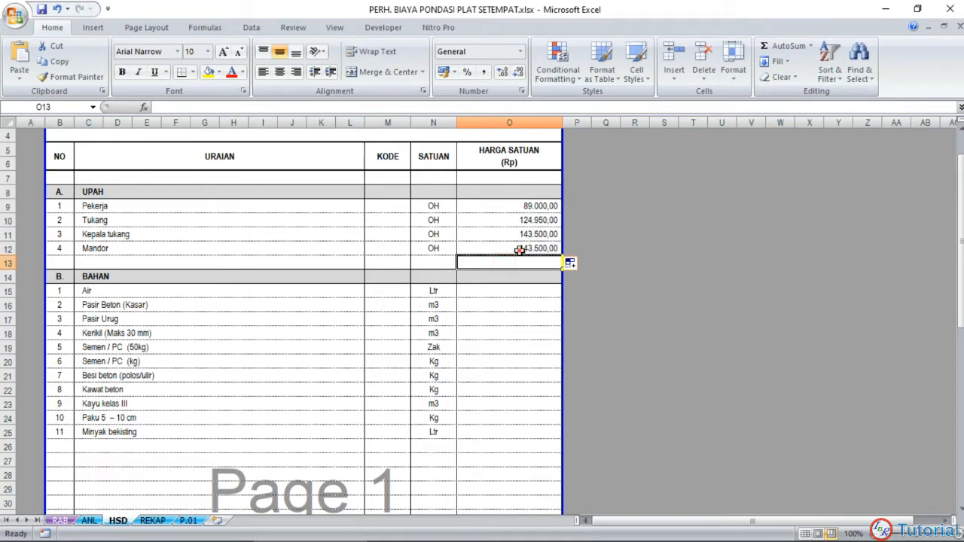
{"action": "double_click", "coordinate": [518, 248]}
{"action": "key", "text": "Escape"}
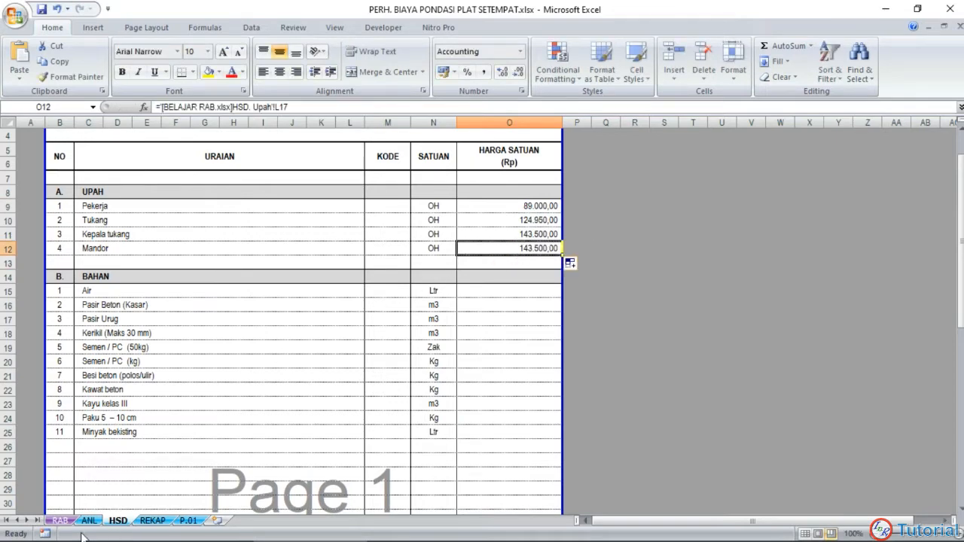
Step: Check the Mandor daily wage in L17 of the HSD. Upah sheet in BELAJAR RAB.xlsx, then return to the foundation workbook
{"action": "left_click", "coordinate": [382, 533]}
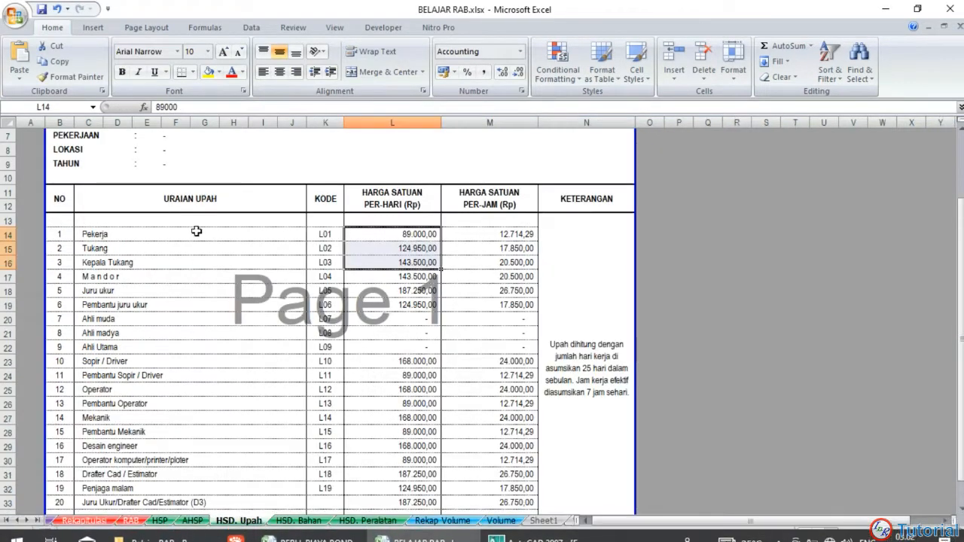
{"action": "left_click", "coordinate": [389, 275]}
{"action": "mouse_move", "coordinate": [519, 533]}
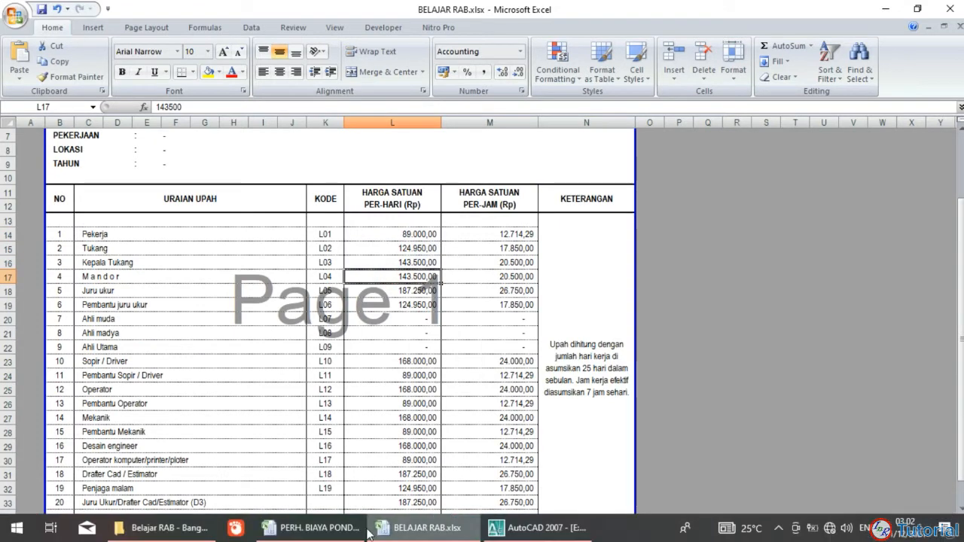
{"action": "left_click", "coordinate": [331, 536]}
Step: Select the Air price cell O15 on HSD and locate the Air price in M15 of the HSD. Bahan sheet in BELAJAR RAB.xlsx
{"action": "left_click", "coordinate": [508, 322]}
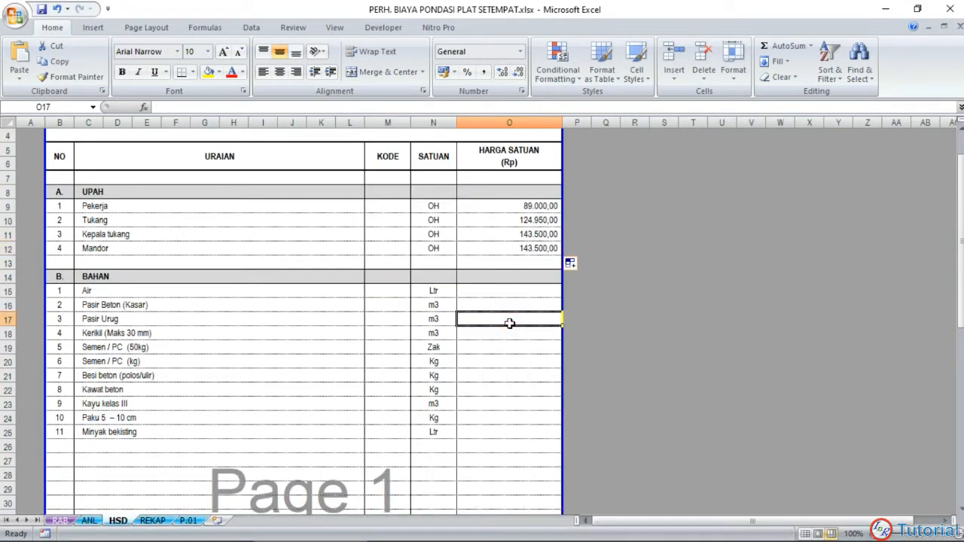
{"action": "scroll", "coordinate": [499, 309], "scroll_direction": "up", "scroll_amount": 1}
{"action": "scroll", "coordinate": [493, 297], "scroll_direction": "down", "scroll_amount": 2}
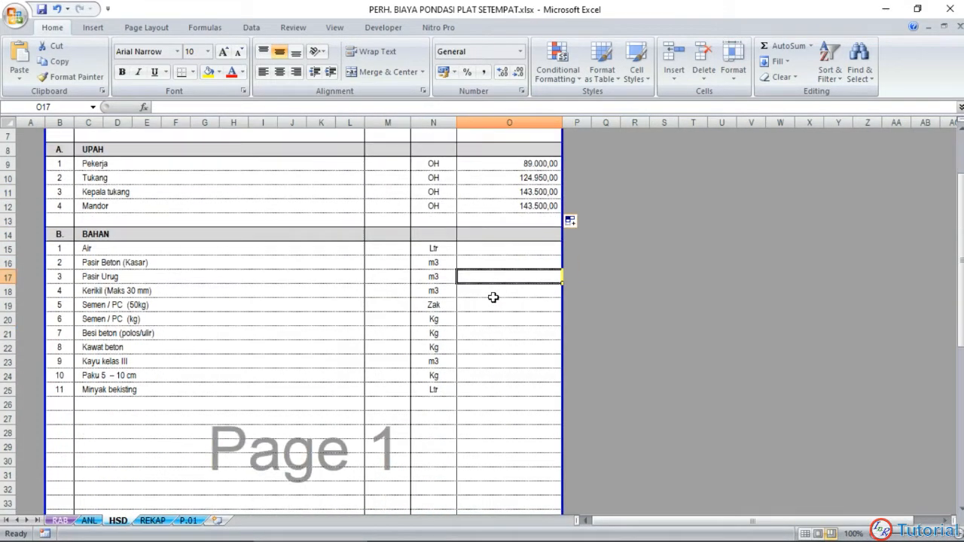
{"action": "left_click", "coordinate": [497, 248]}
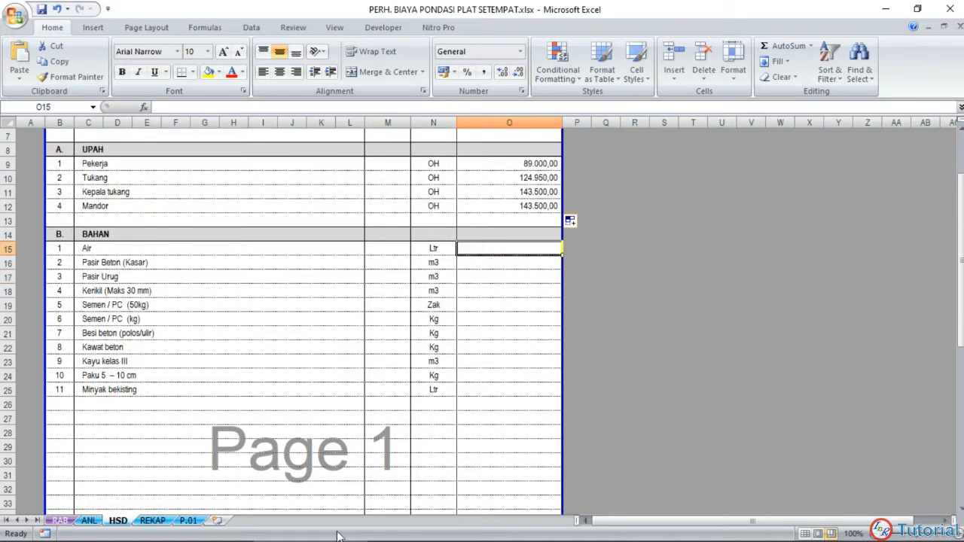
{"action": "left_click", "coordinate": [426, 531]}
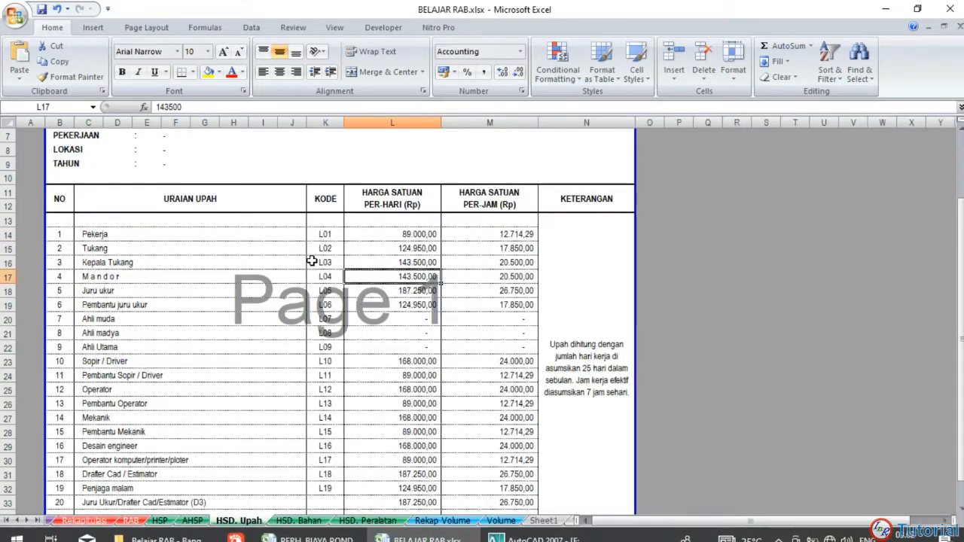
{"action": "scroll", "coordinate": [312, 260], "scroll_direction": "down", "scroll_amount": 4}
{"action": "scroll", "coordinate": [311, 261], "scroll_direction": "up", "scroll_amount": 6}
{"action": "left_click", "coordinate": [298, 521]}
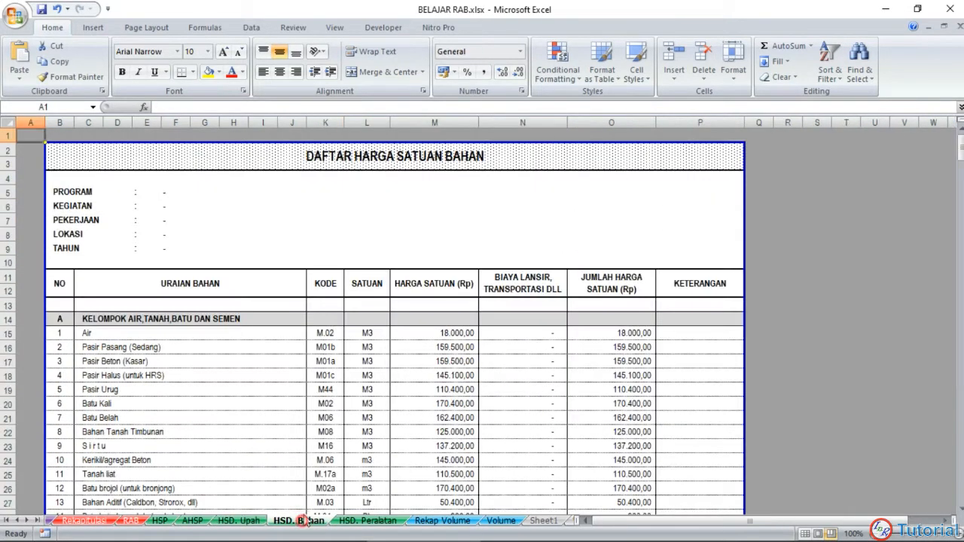
{"action": "scroll", "coordinate": [331, 308], "scroll_direction": "down", "scroll_amount": 3}
{"action": "left_click", "coordinate": [430, 206]}
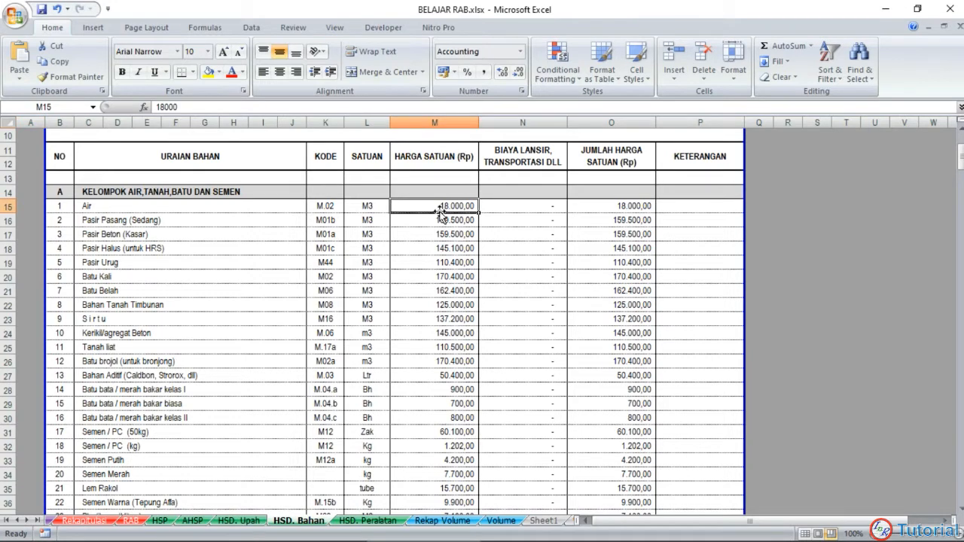
Step: Compare the unit of Air on the HSD. Bahan sheet with the unit used on the foundation workbook's HSD sheet
{"action": "left_click", "coordinate": [381, 208]}
{"action": "left_click", "coordinate": [409, 207]}
{"action": "left_click", "coordinate": [316, 531]}
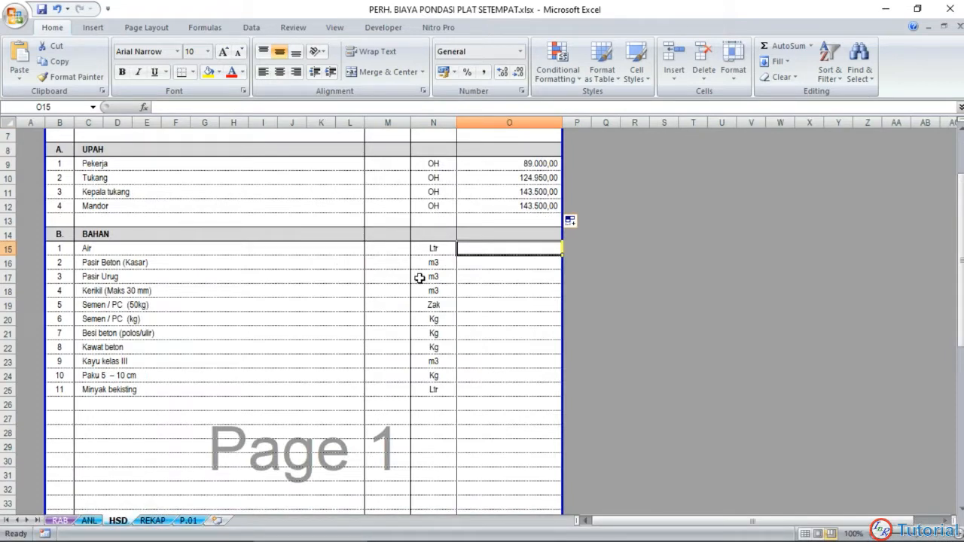
{"action": "left_click", "coordinate": [388, 531]}
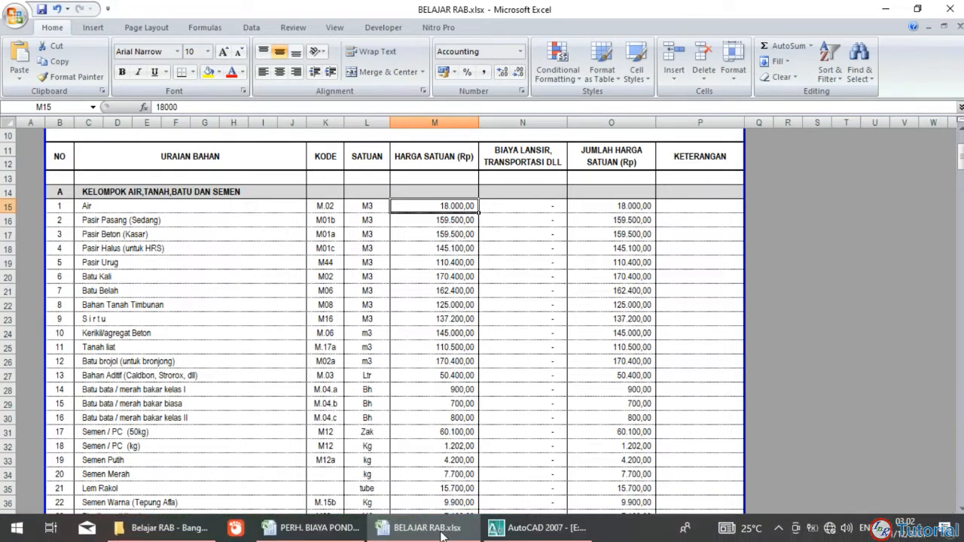
{"action": "left_click", "coordinate": [324, 528]}
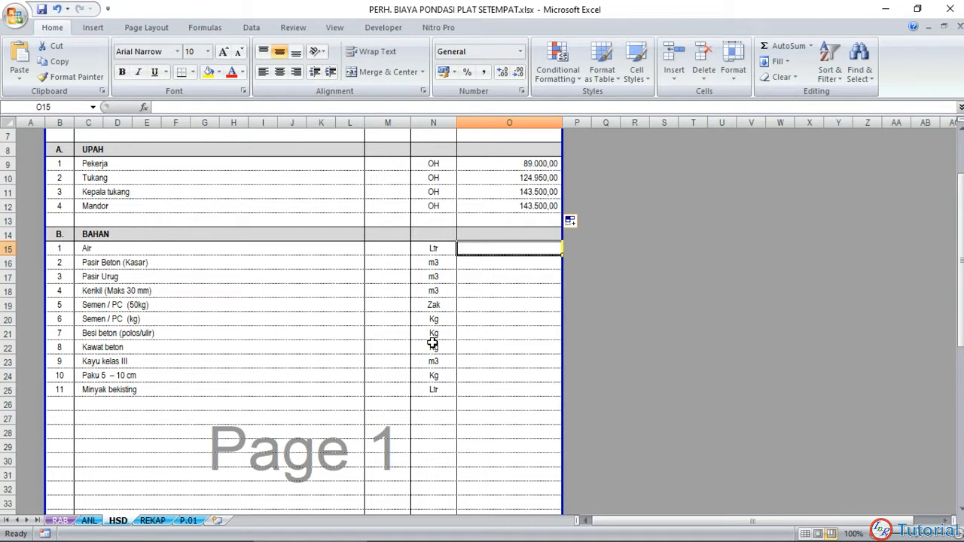
Step: Fill the Air price per litre in HSD cell O15 with M15 of the HSD. Bahan sheet divided by 1000
{"action": "type", "text": "="}
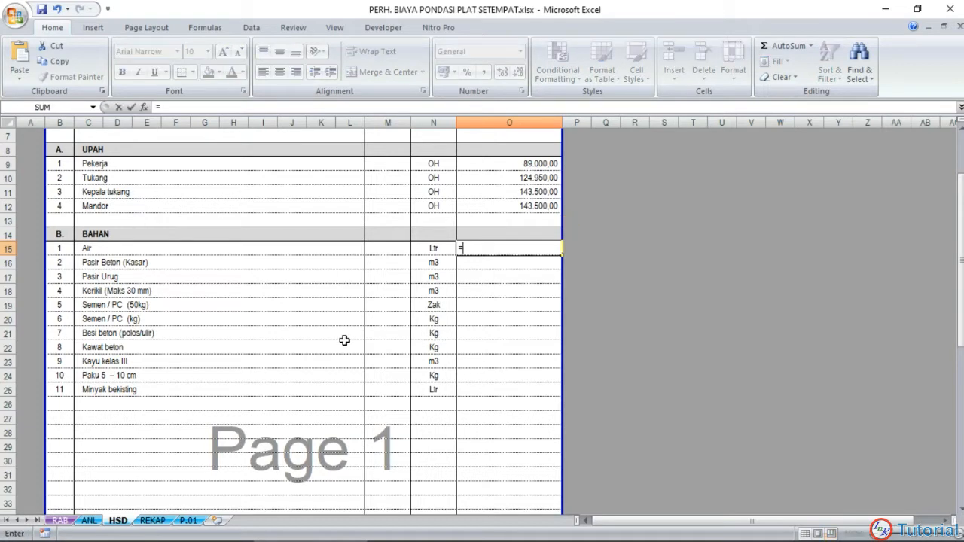
{"action": "mouse_move", "coordinate": [286, 511]}
{"action": "left_click", "coordinate": [427, 528]}
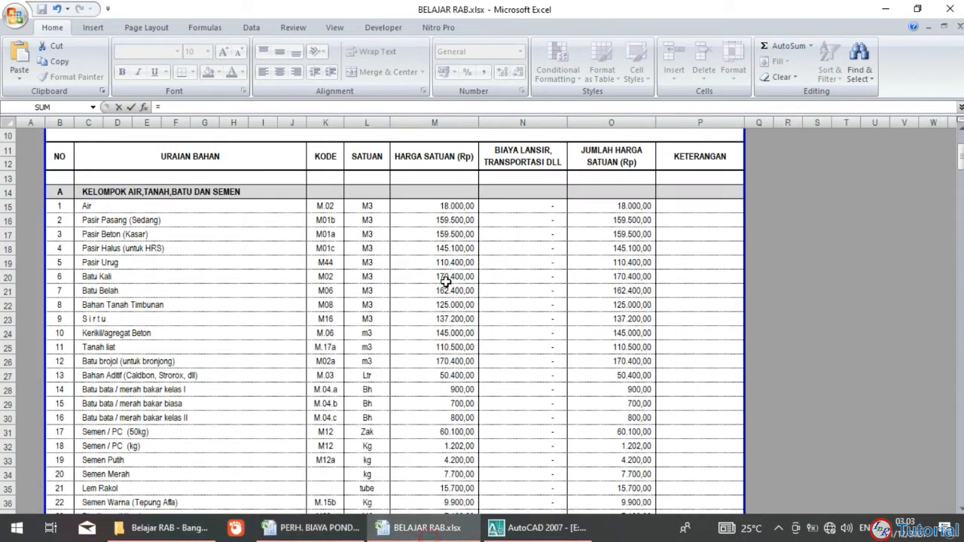
{"action": "left_click", "coordinate": [451, 205]}
{"action": "type", "text": "/100"}
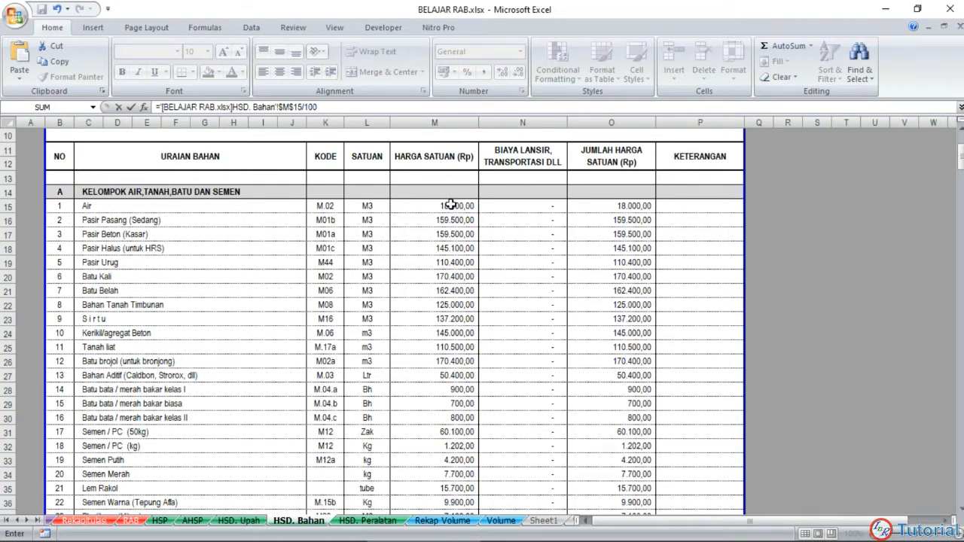
{"action": "type", "text": "0"}
{"action": "key", "text": "Return"}
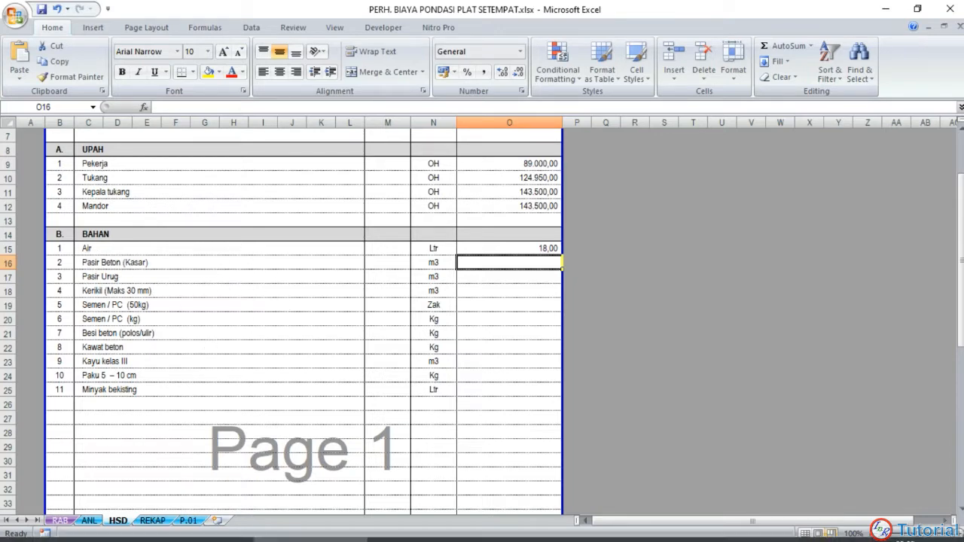
Step: Link the Pasir Beton (Kasar) price in HSD cell O16 to M17 of the HSD. Bahan sheet in BELAJAR RAB.xlsx
{"action": "mouse_move", "coordinate": [366, 534]}
{"action": "left_click", "coordinate": [410, 528]}
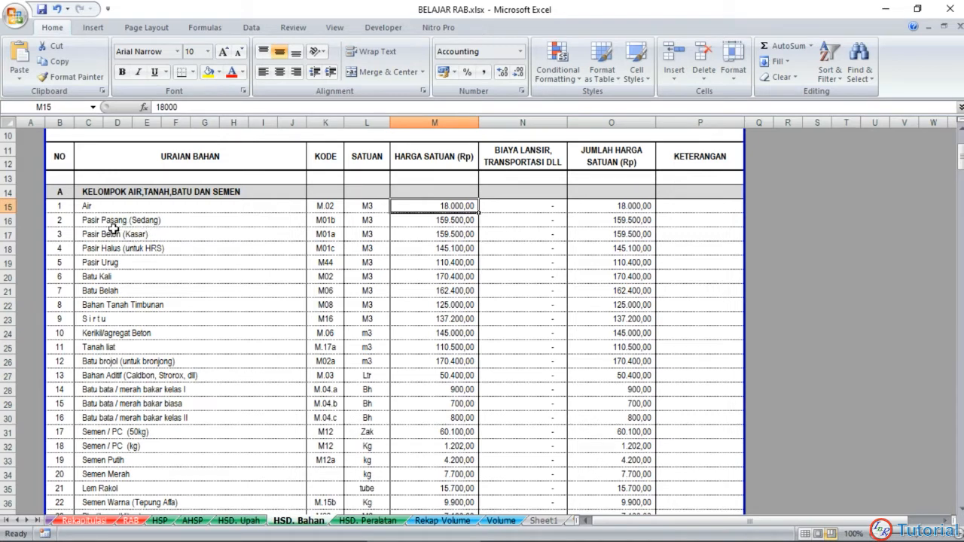
{"action": "left_click", "coordinate": [411, 229]}
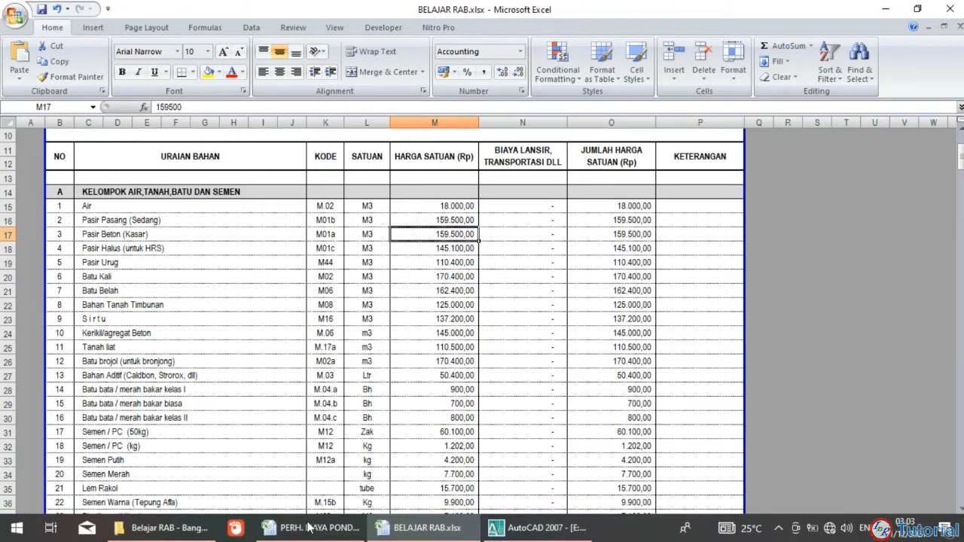
{"action": "left_click", "coordinate": [308, 530]}
{"action": "type", "text": "="}
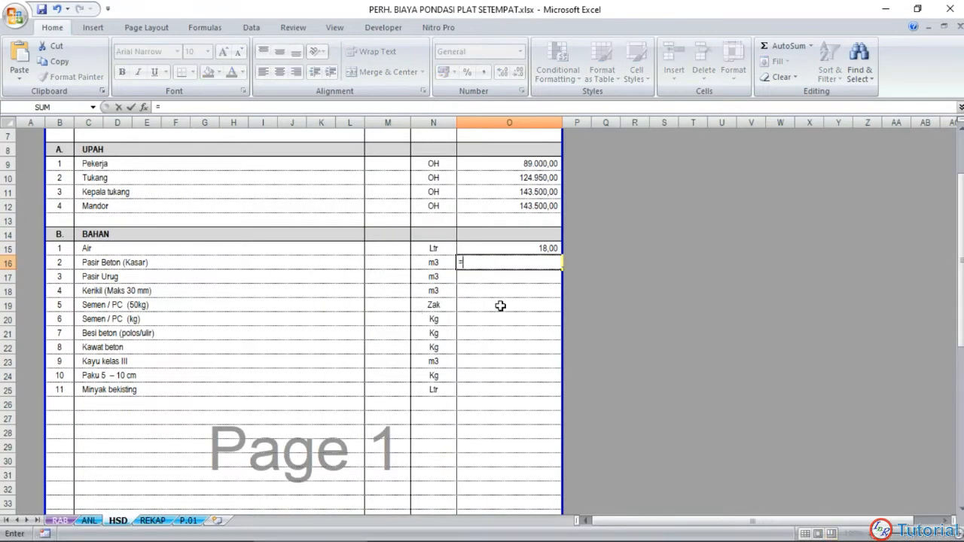
{"action": "left_click", "coordinate": [420, 530]}
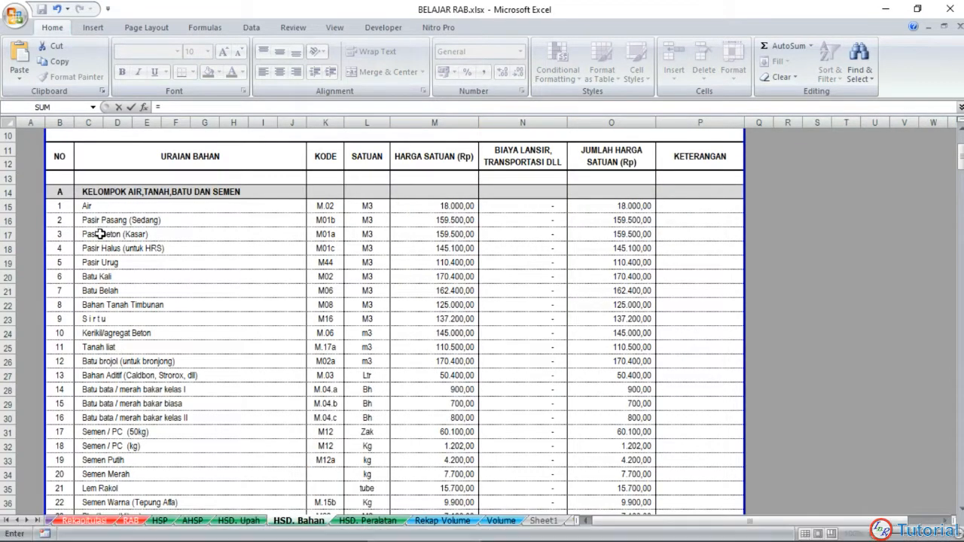
{"action": "left_click", "coordinate": [429, 232]}
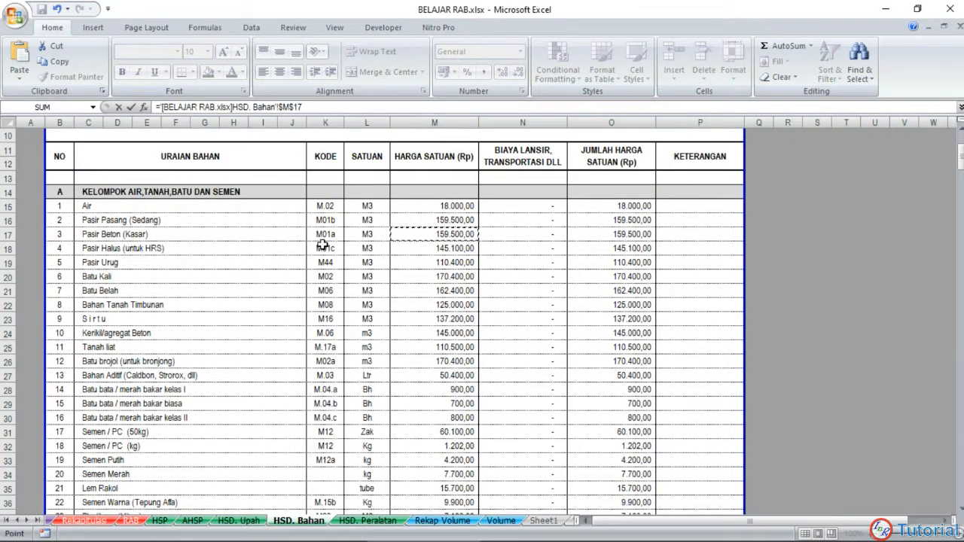
{"action": "key", "text": "Return"}
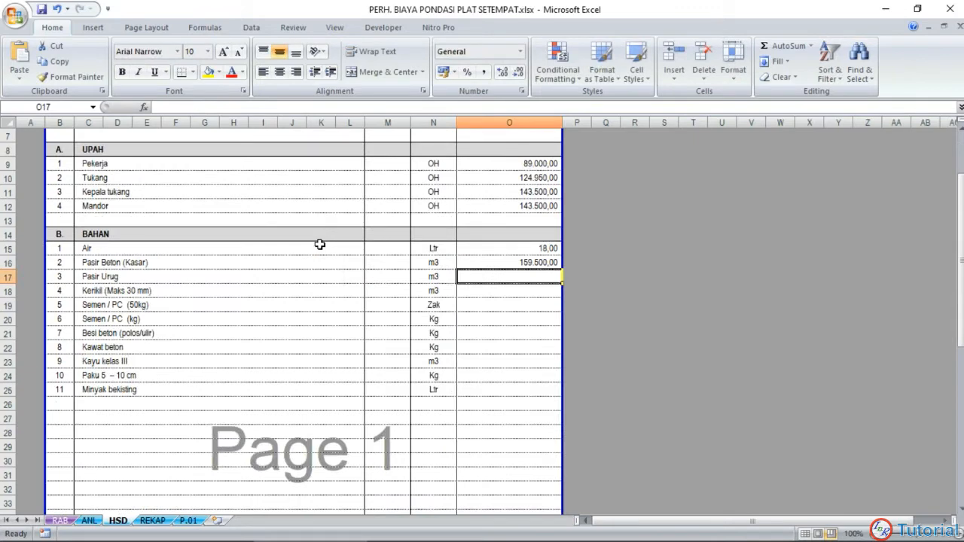
Step: Link the Pasir Urug price in HSD cell O17 to M19 of the HSD. Bahan sheet in BELAJAR RAB.xlsx
{"action": "type", "text": "="}
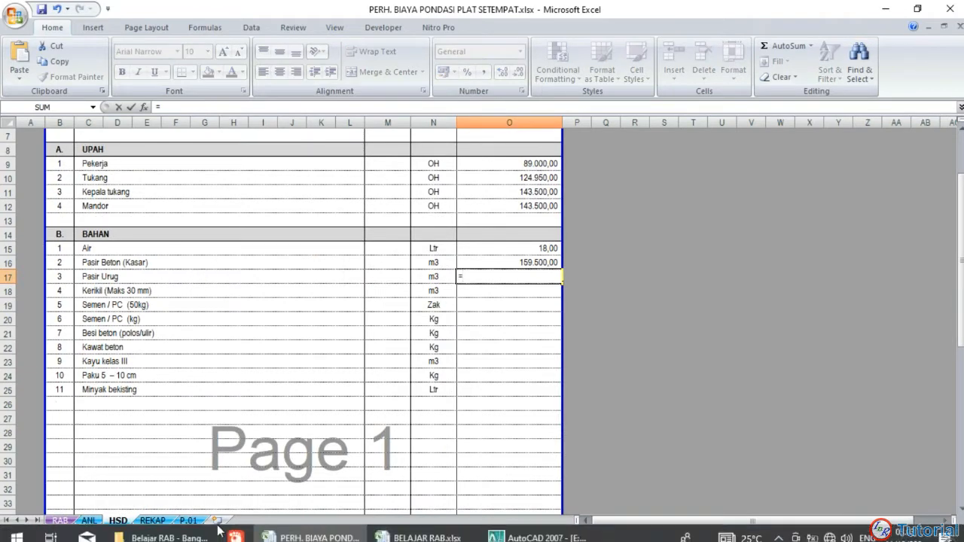
{"action": "left_click", "coordinate": [427, 528]}
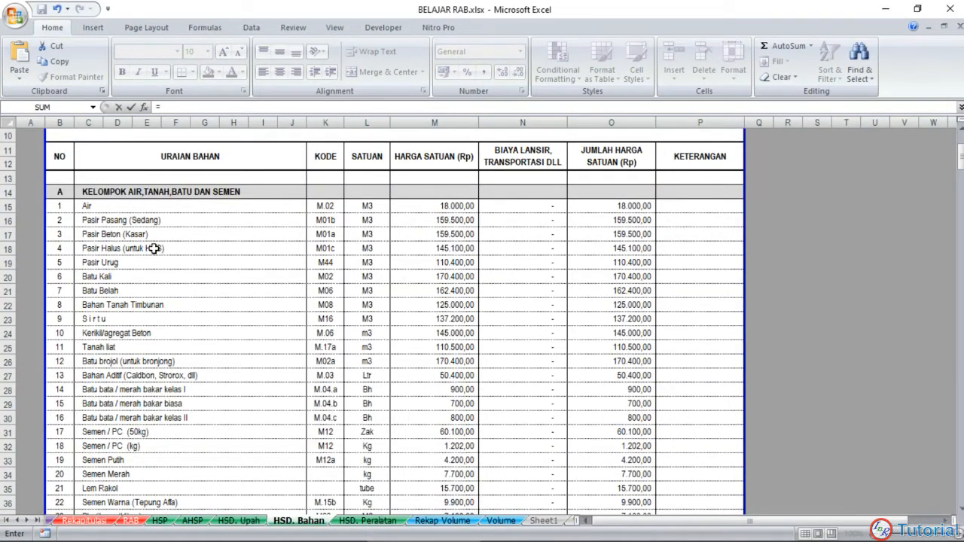
{"action": "left_click", "coordinate": [445, 264]}
{"action": "key", "text": "Return"}
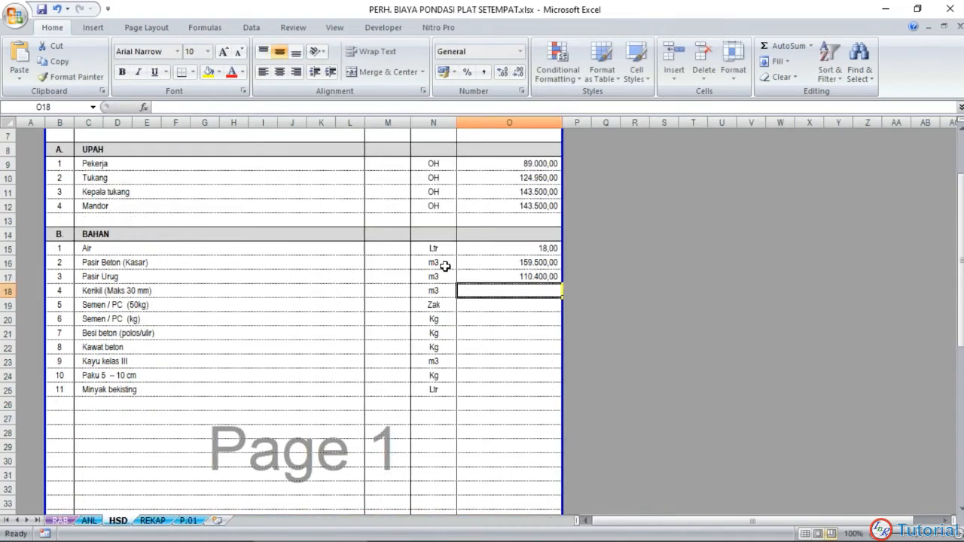
Step: Link the Kerikil (Maks 30 mm) price in HSD cell O18 to the Kerikil/agregat Beton price in M24 of the HSD. Bahan sheet
{"action": "type", "text": "="}
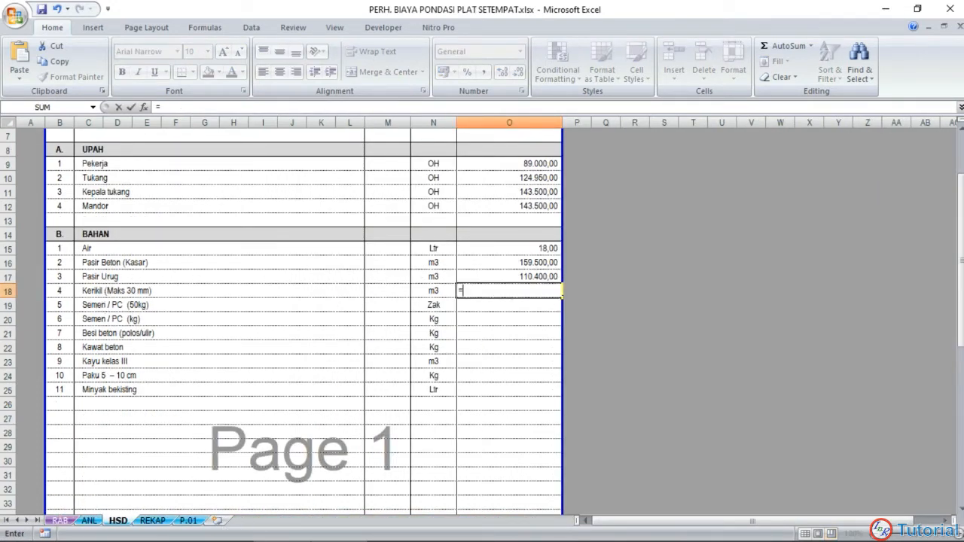
{"action": "mouse_move", "coordinate": [319, 524]}
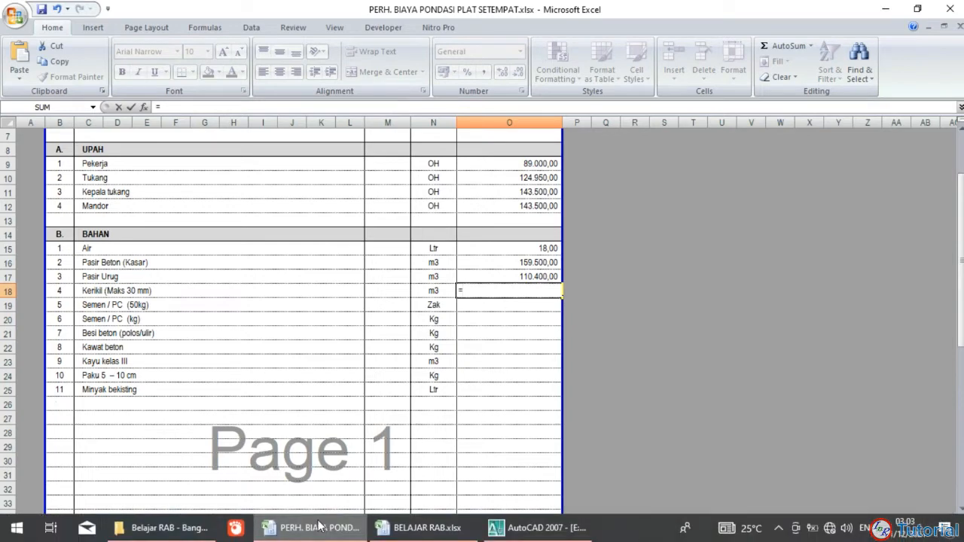
{"action": "left_click", "coordinate": [397, 517]}
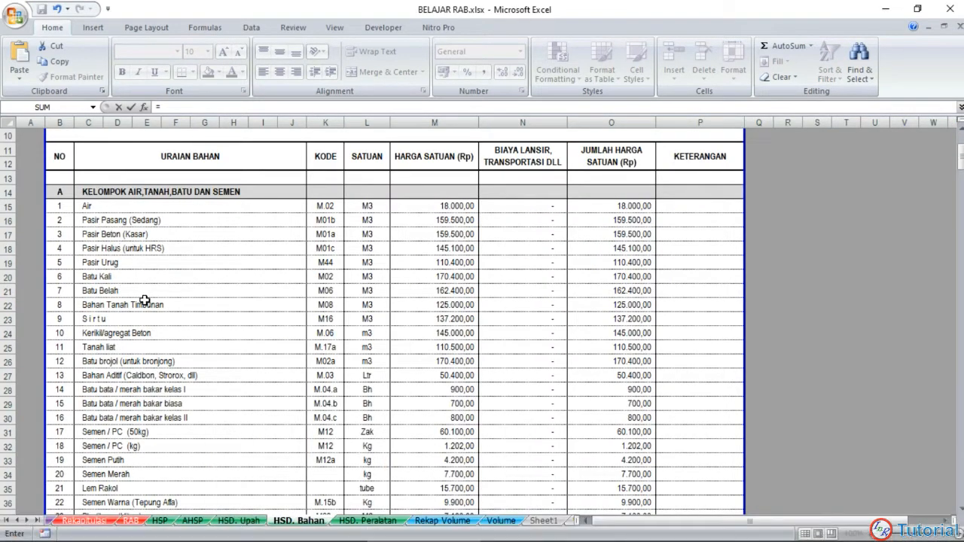
{"action": "scroll", "coordinate": [143, 240], "scroll_direction": "down", "scroll_amount": 1}
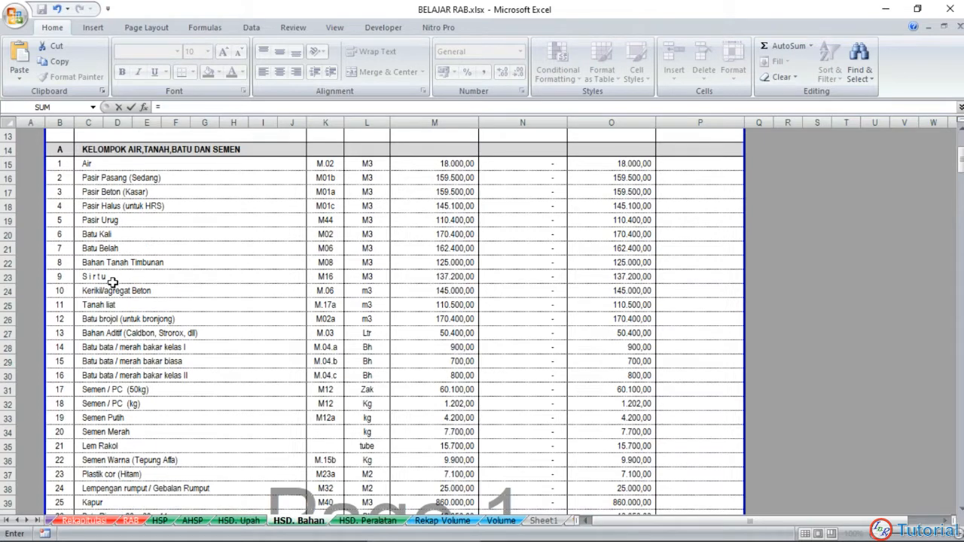
{"action": "left_click", "coordinate": [418, 291]}
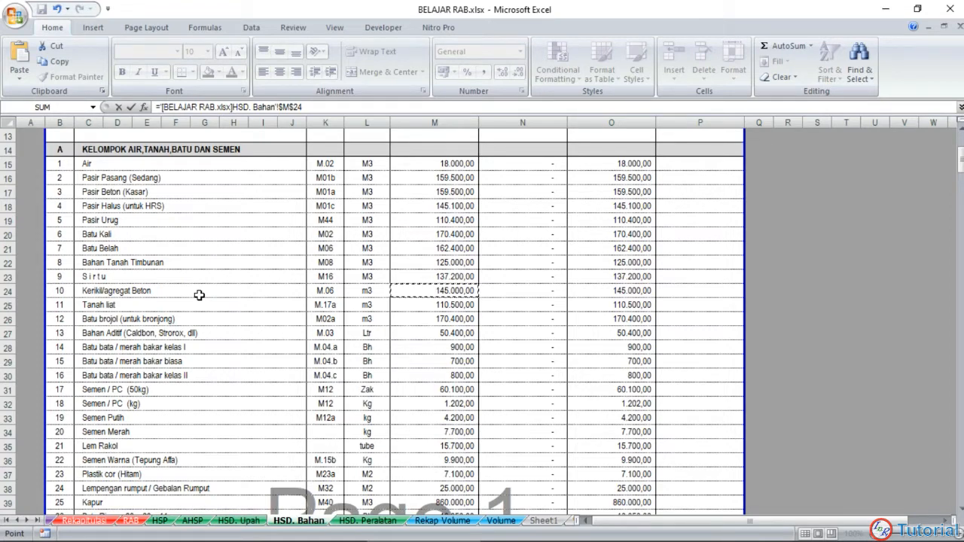
{"action": "key", "text": "Return"}
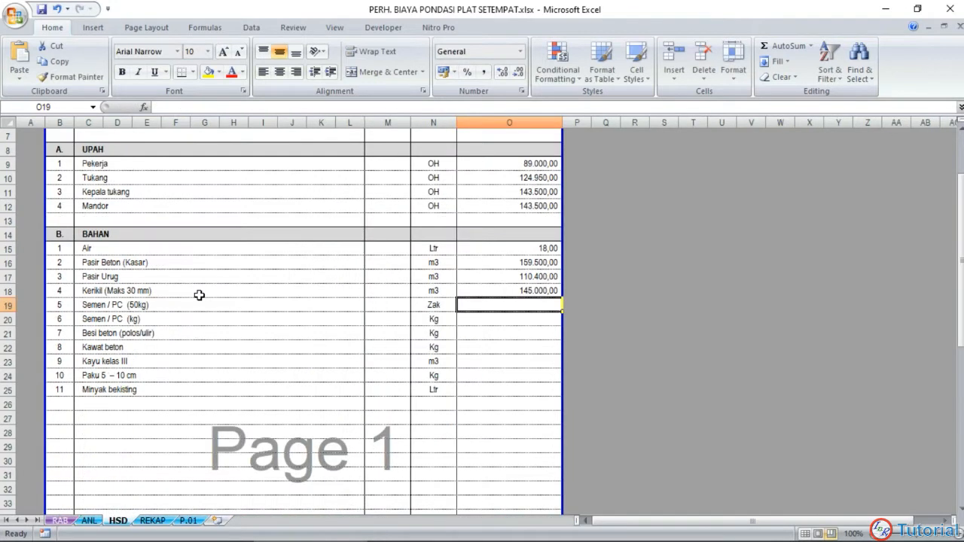
Step: Link the Semen / PC (50kg) price in HSD cell O19 to M31 of the HSD. Bahan sheet in BELAJAR RAB.xlsx
{"action": "type", "text": "="}
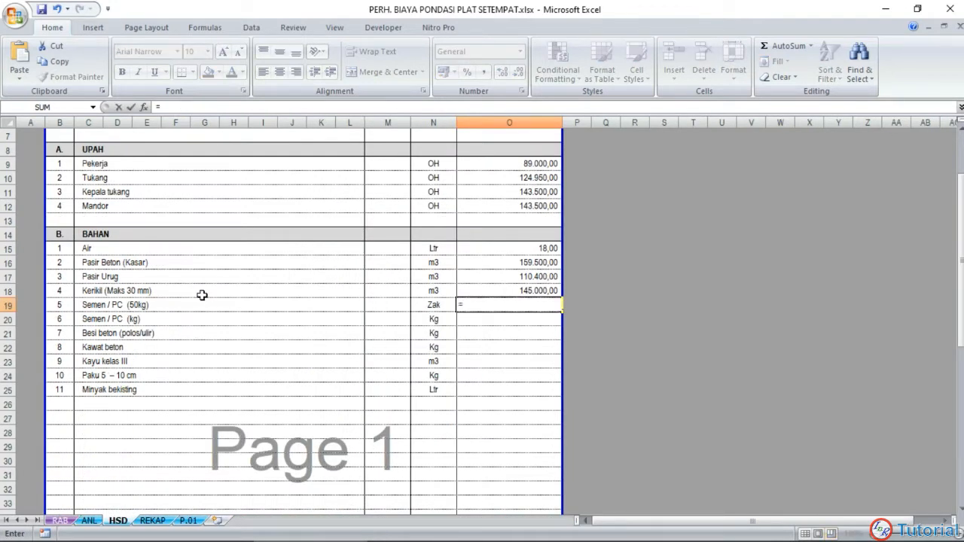
{"action": "mouse_move", "coordinate": [230, 532]}
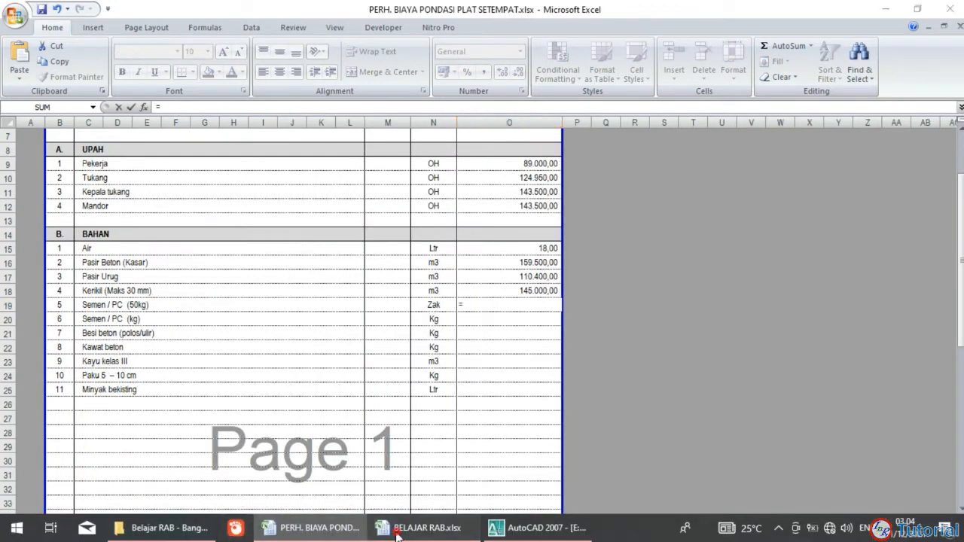
{"action": "left_click", "coordinate": [399, 528]}
{"action": "scroll", "coordinate": [163, 222], "scroll_direction": "down", "scroll_amount": 2}
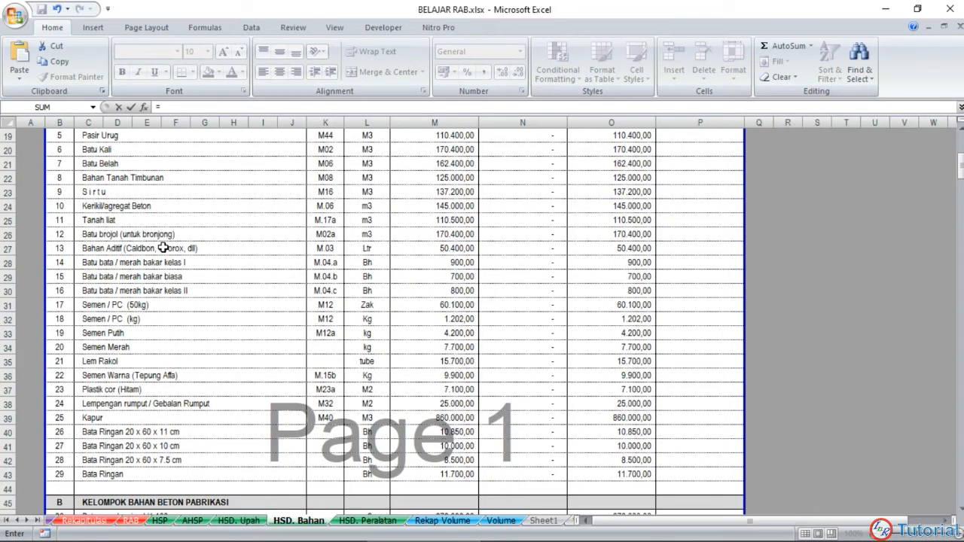
{"action": "left_click", "coordinate": [413, 309]}
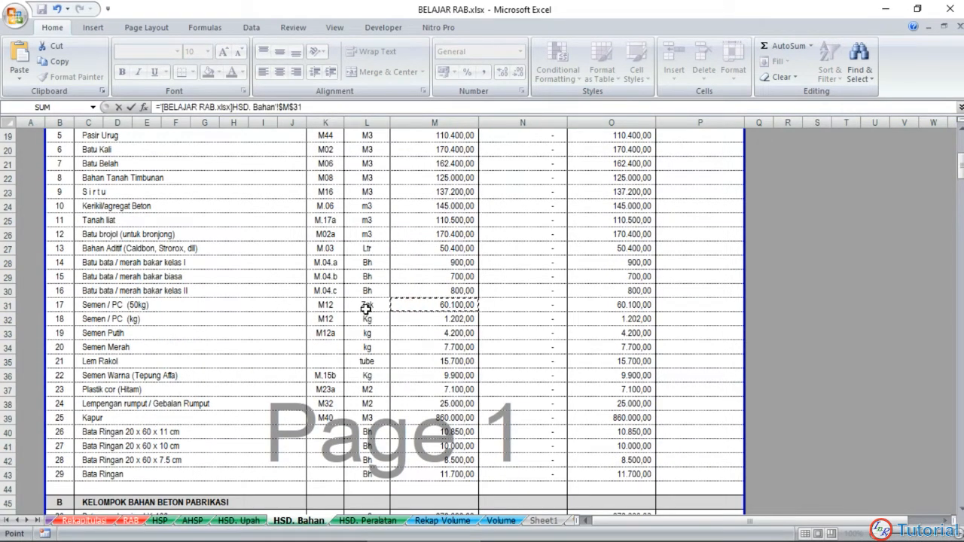
{"action": "key", "text": "Return"}
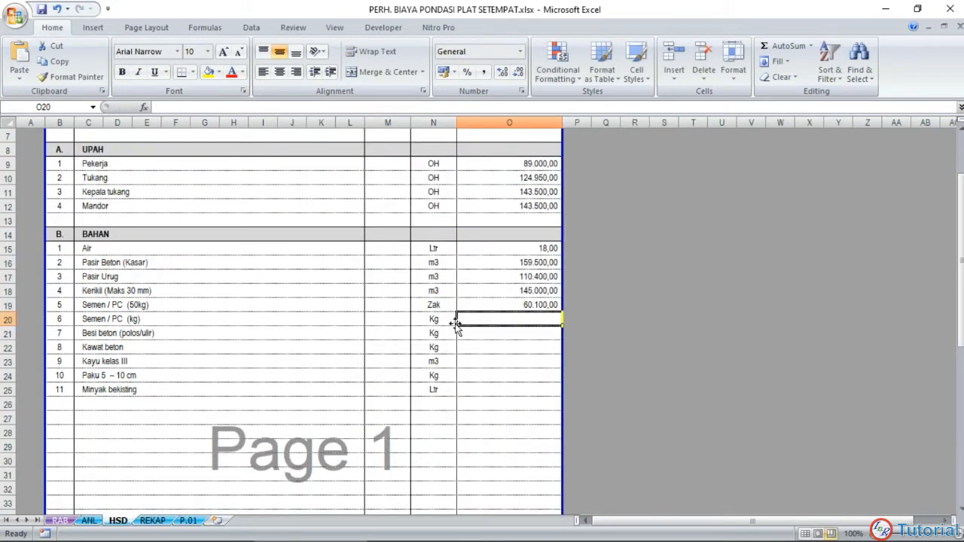
Step: Calculate the Semen / PC (kg) price in HSD cell O20 with the formula =O19/50
{"action": "type", "text": "="}
{"action": "key", "text": "Up"}
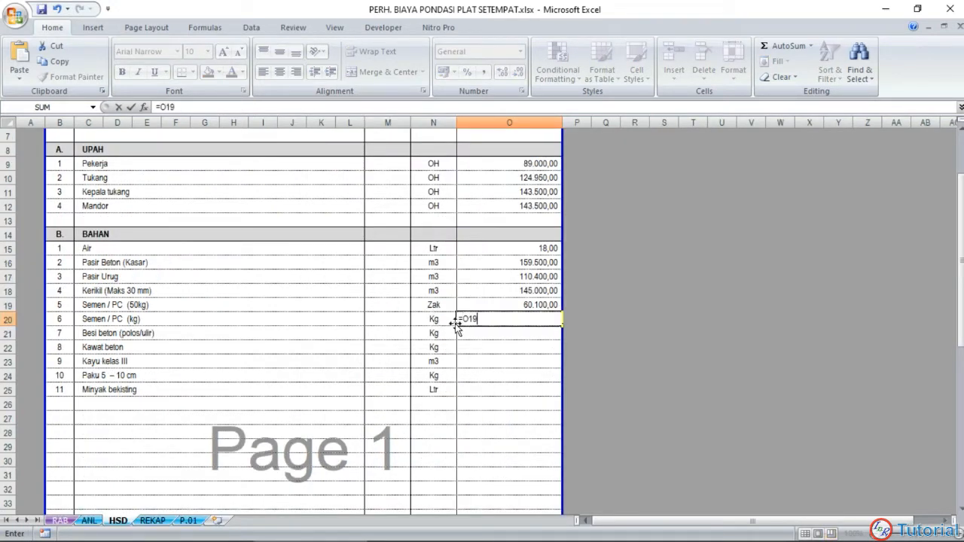
{"action": "type", "text": "/"}
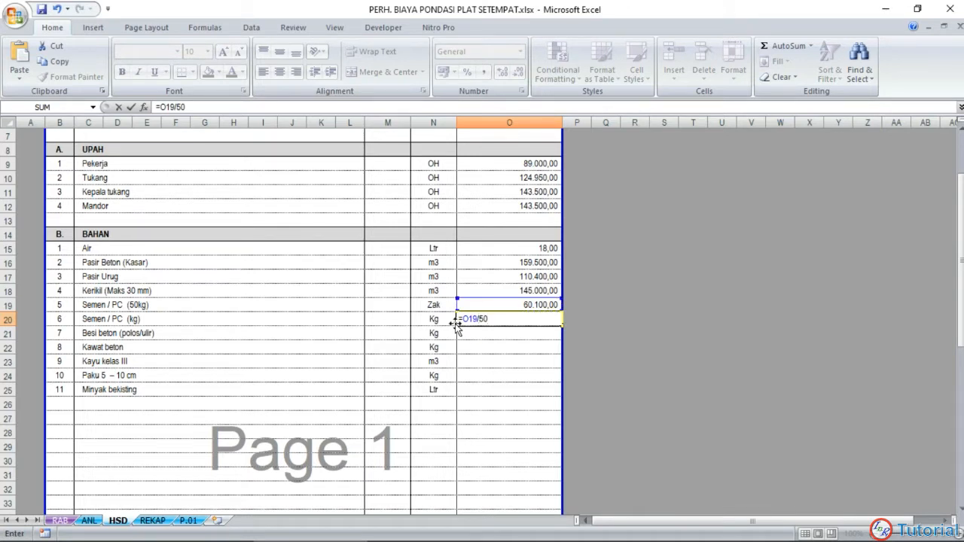
{"action": "type", "text": "50"}
{"action": "key", "text": "Return"}
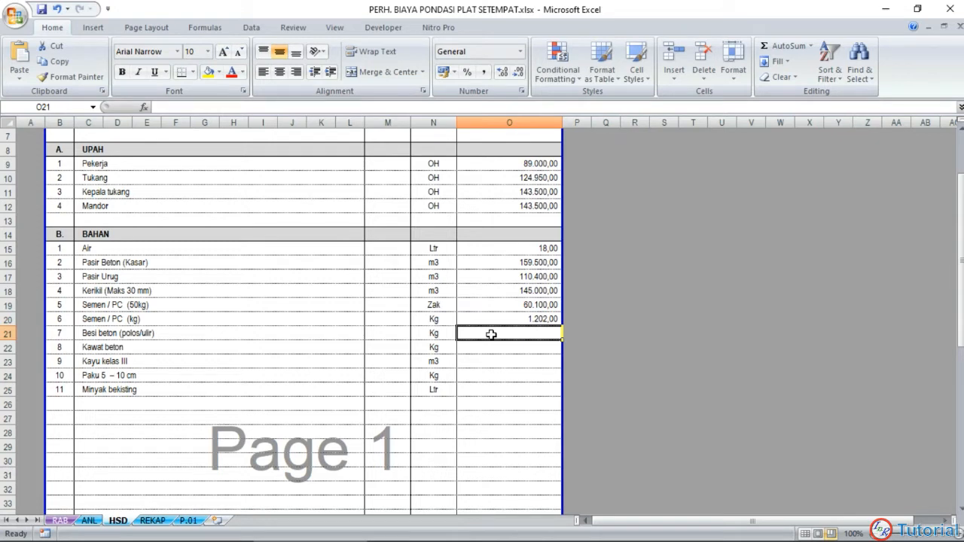
Step: Link the Besi beton (polos/ulir) price in HSD cell O21 to the Besi Beton price in M174 of the HSD. Bahan sheet in BELAJAR RAB.xlsx
{"action": "type", "text": "="}
{"action": "mouse_move", "coordinate": [360, 522]}
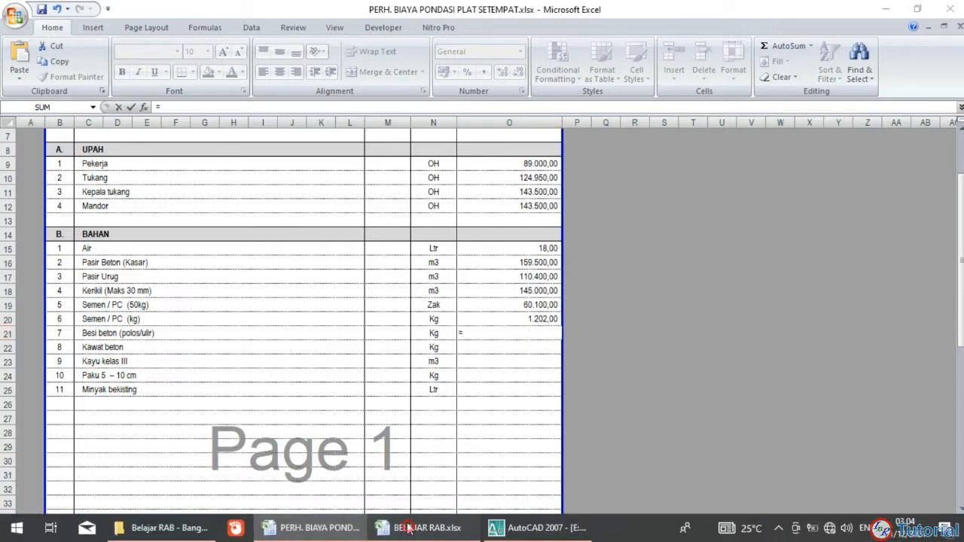
{"action": "left_click", "coordinate": [407, 529]}
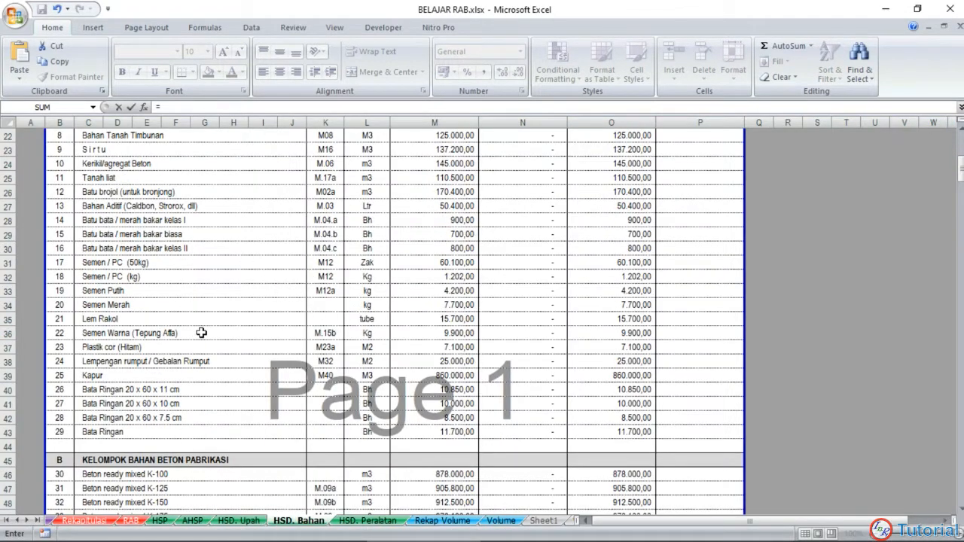
{"action": "scroll", "coordinate": [205, 324], "scroll_direction": "up", "scroll_amount": 4}
{"action": "scroll", "coordinate": [244, 219], "scroll_direction": "down", "scroll_amount": 7}
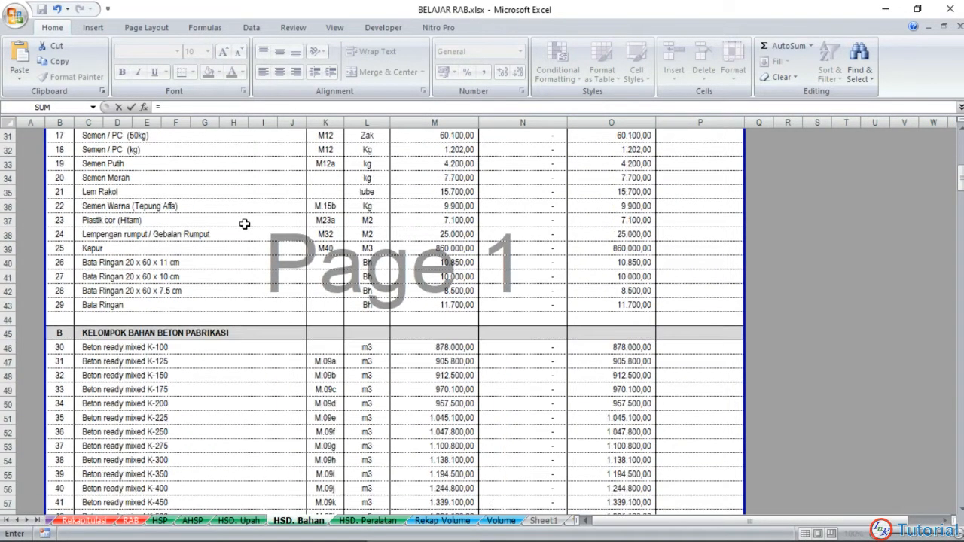
{"action": "scroll", "coordinate": [245, 224], "scroll_direction": "down", "scroll_amount": 19}
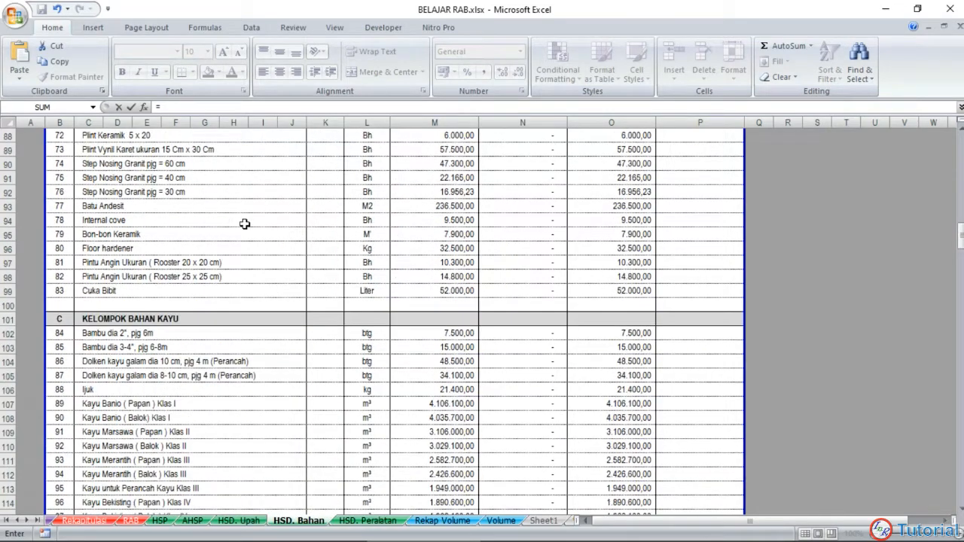
{"action": "scroll", "coordinate": [245, 223], "scroll_direction": "down", "scroll_amount": 18}
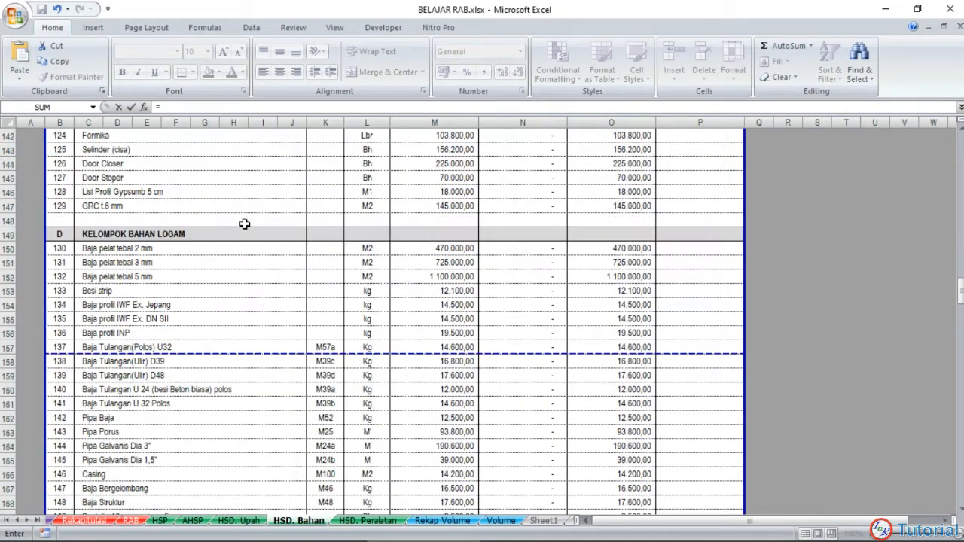
{"action": "scroll", "coordinate": [245, 224], "scroll_direction": "down", "scroll_amount": 3}
{"action": "scroll", "coordinate": [203, 196], "scroll_direction": "up", "scroll_amount": 1}
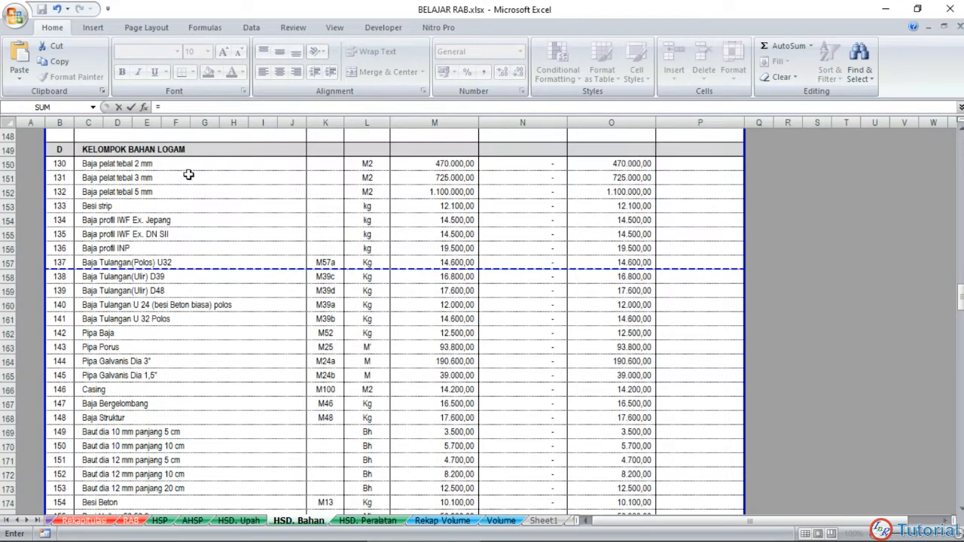
{"action": "scroll", "coordinate": [168, 283], "scroll_direction": "down", "scroll_amount": 2}
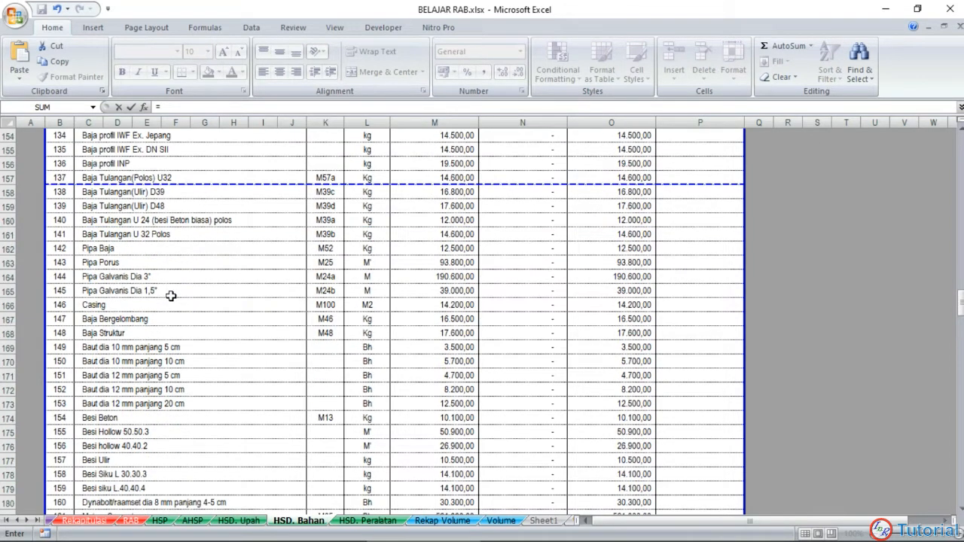
{"action": "scroll", "coordinate": [171, 296], "scroll_direction": "down", "scroll_amount": 2}
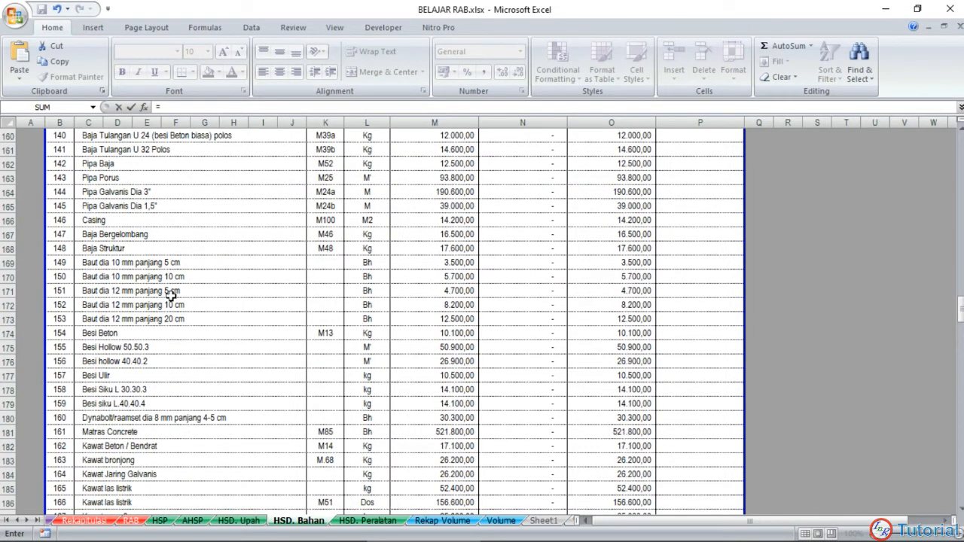
{"action": "left_click", "coordinate": [439, 334]}
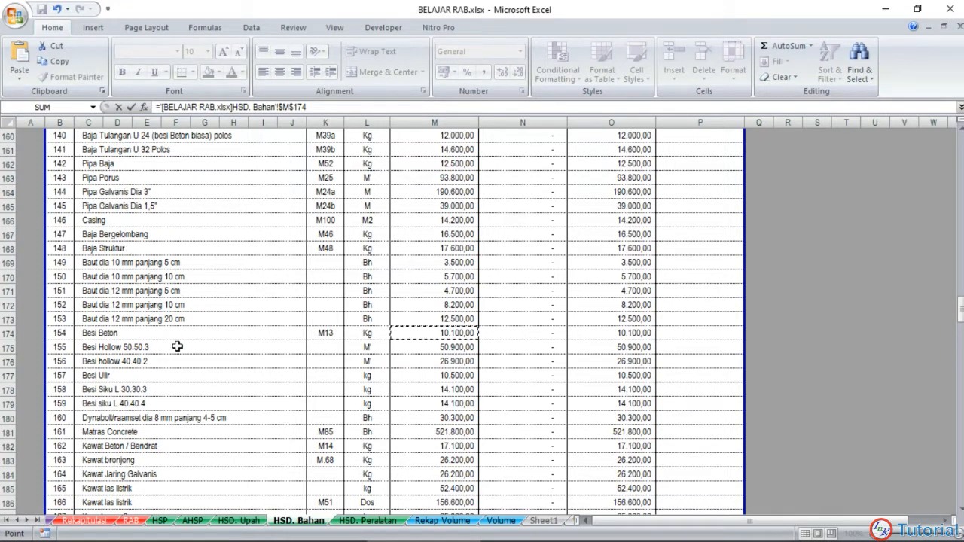
{"action": "key", "text": "Return"}
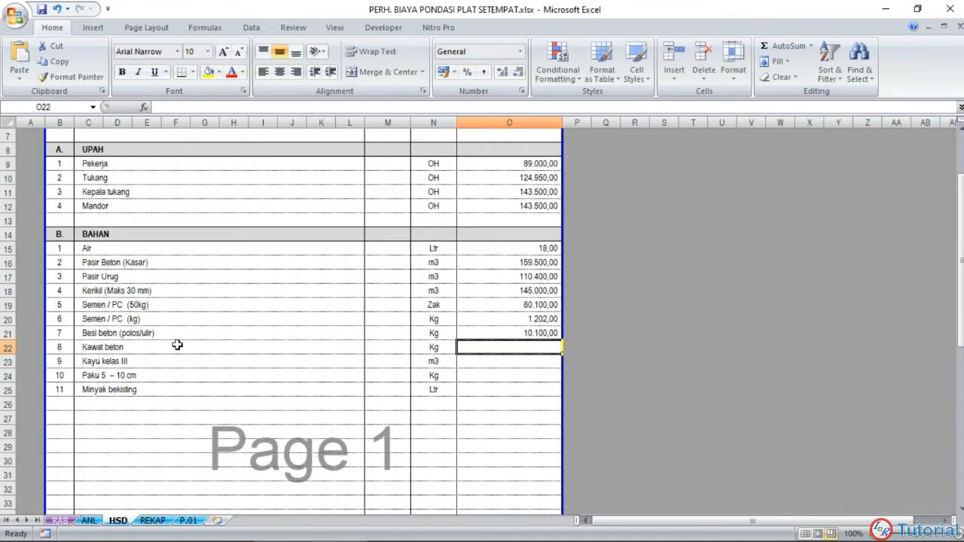
Step: Link the Kawat beton price in HSD cell O22 to the Kawat Beton / Bendrat price in M182 of the HSD. Bahan sheet
{"action": "type", "text": "="}
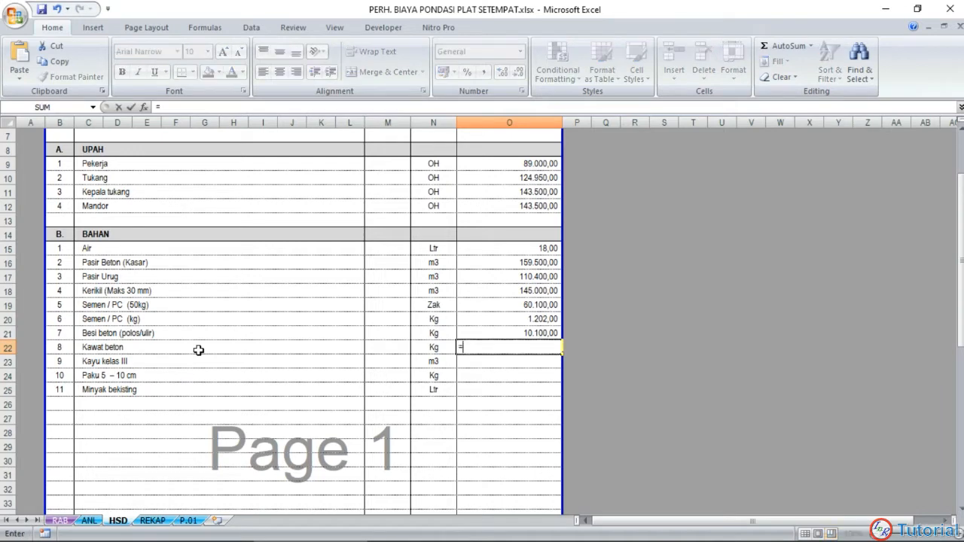
{"action": "left_click", "coordinate": [435, 531]}
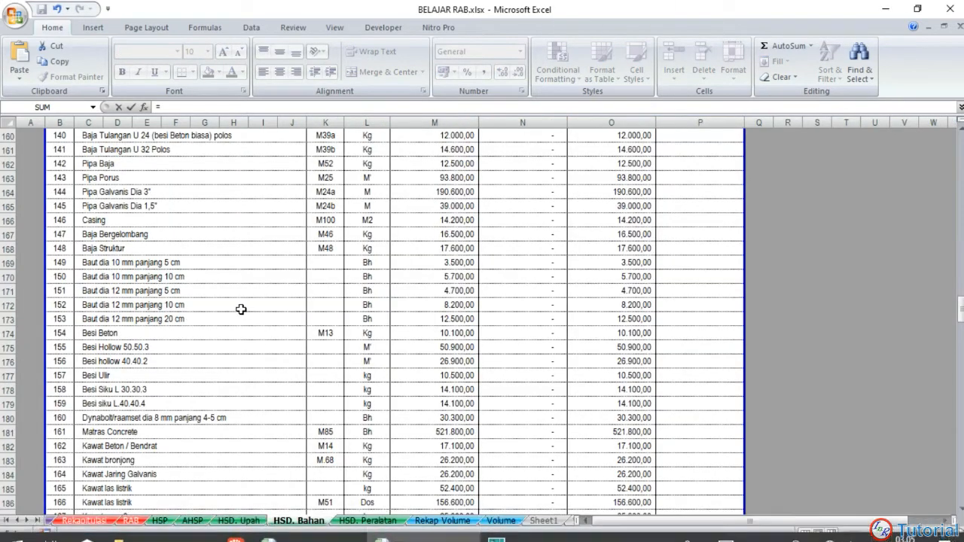
{"action": "scroll", "coordinate": [240, 309], "scroll_direction": "down", "scroll_amount": 1}
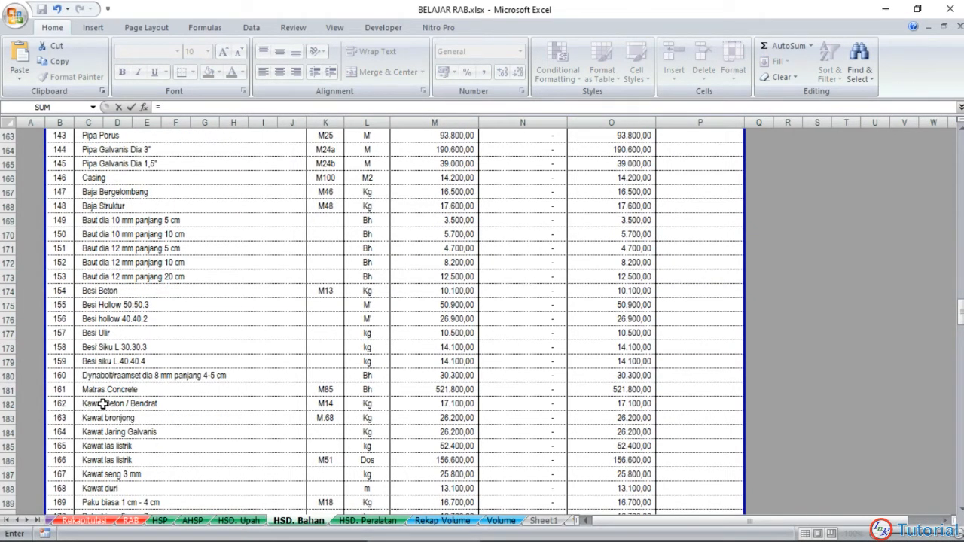
{"action": "left_click", "coordinate": [425, 407]}
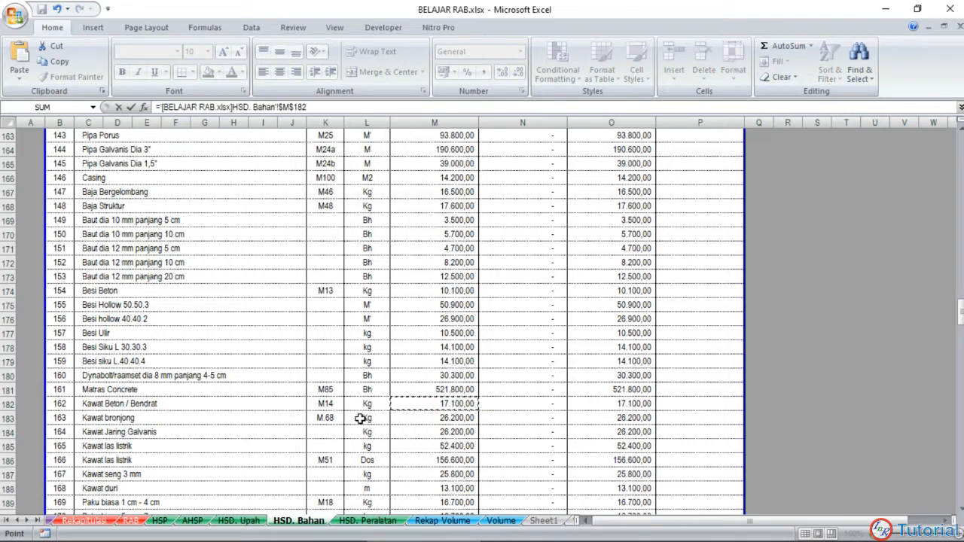
{"action": "key", "text": "Return"}
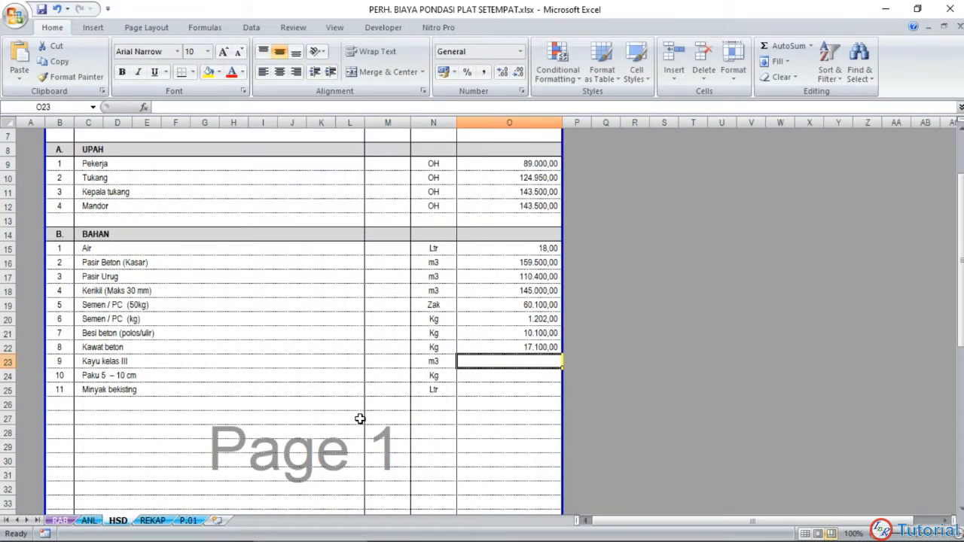
Step: Link the Kayu kelas III price in HSD cell O23 to the Kayu Meranth (Balok) Klas III price in M112 of the HSD. Bahan sheet
{"action": "type", "text": "="}
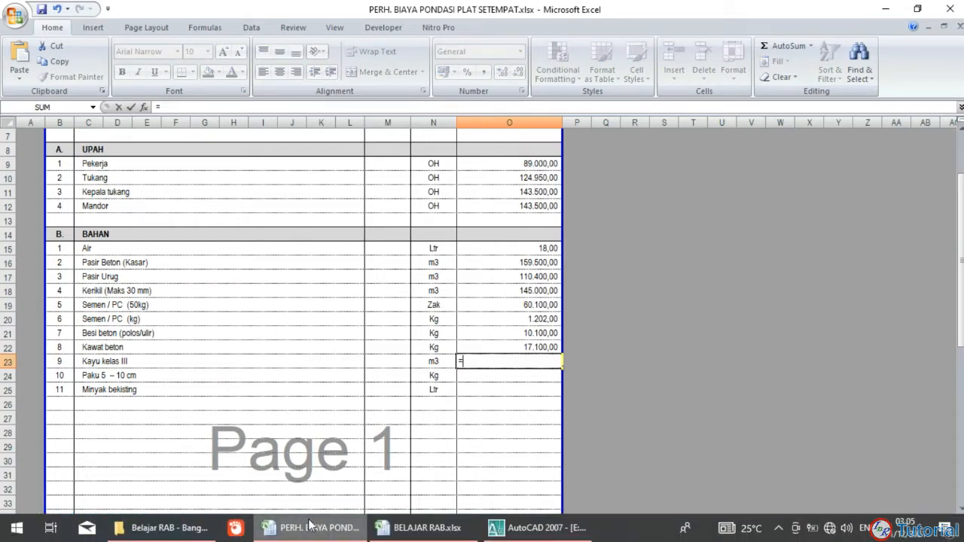
{"action": "left_click", "coordinate": [395, 531]}
{"action": "scroll", "coordinate": [286, 313], "scroll_direction": "up", "scroll_amount": 20}
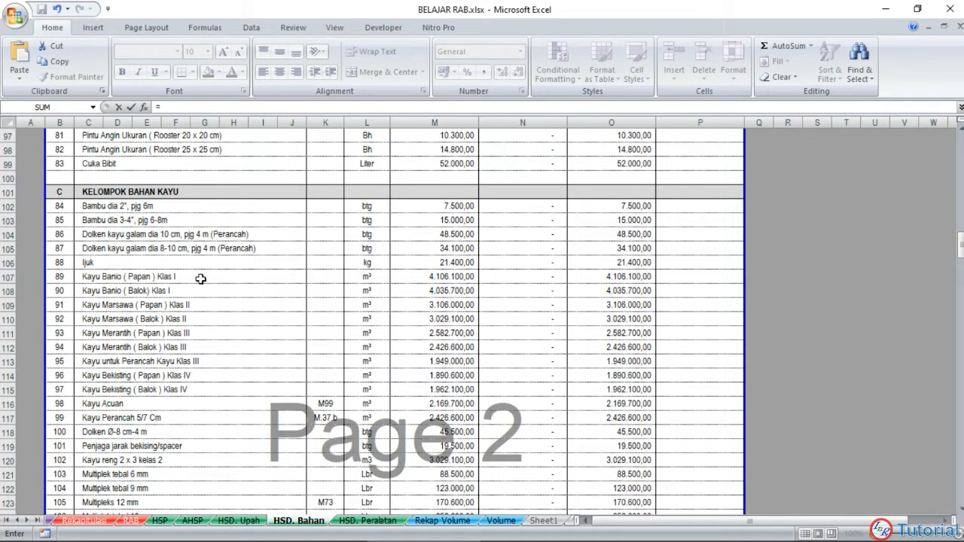
{"action": "scroll", "coordinate": [128, 303], "scroll_direction": "down", "scroll_amount": 1}
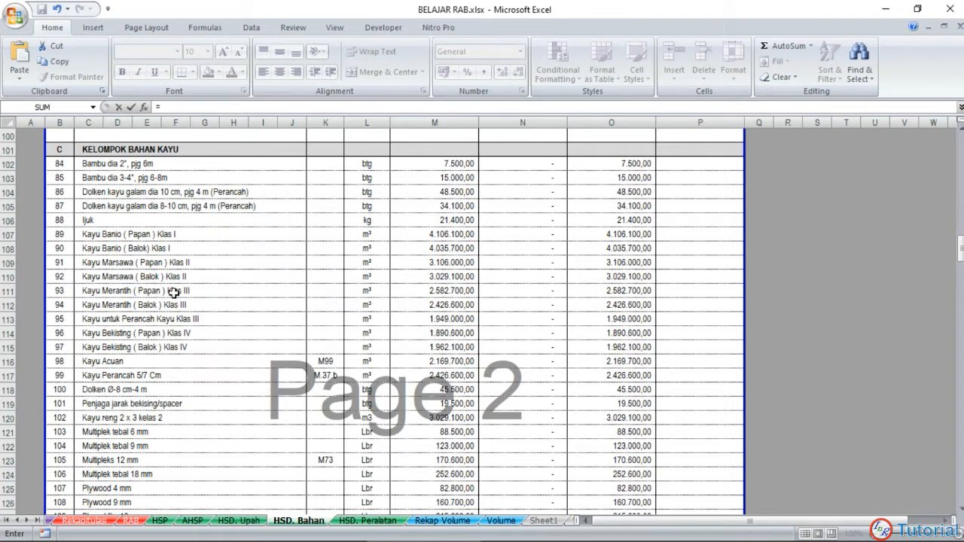
{"action": "left_click", "coordinate": [423, 304]}
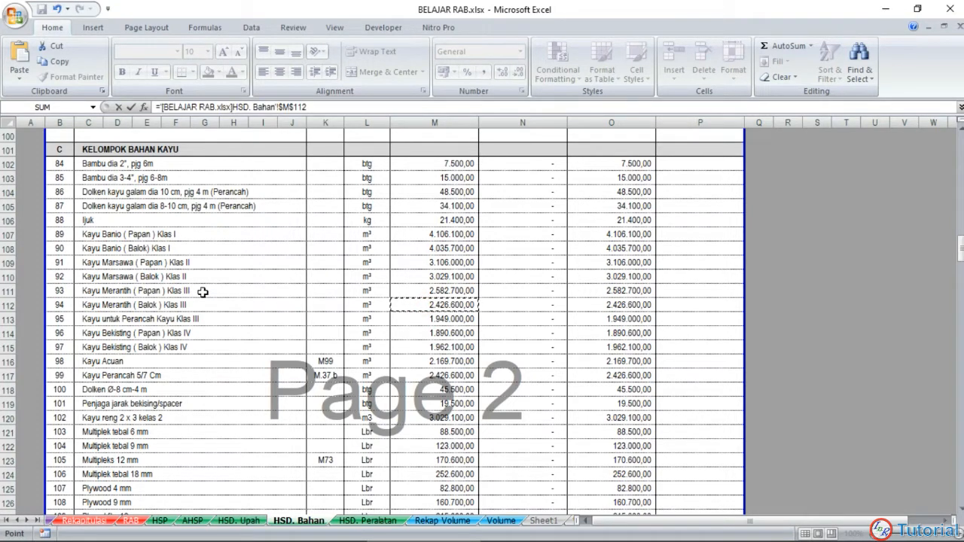
{"action": "key", "text": "Return"}
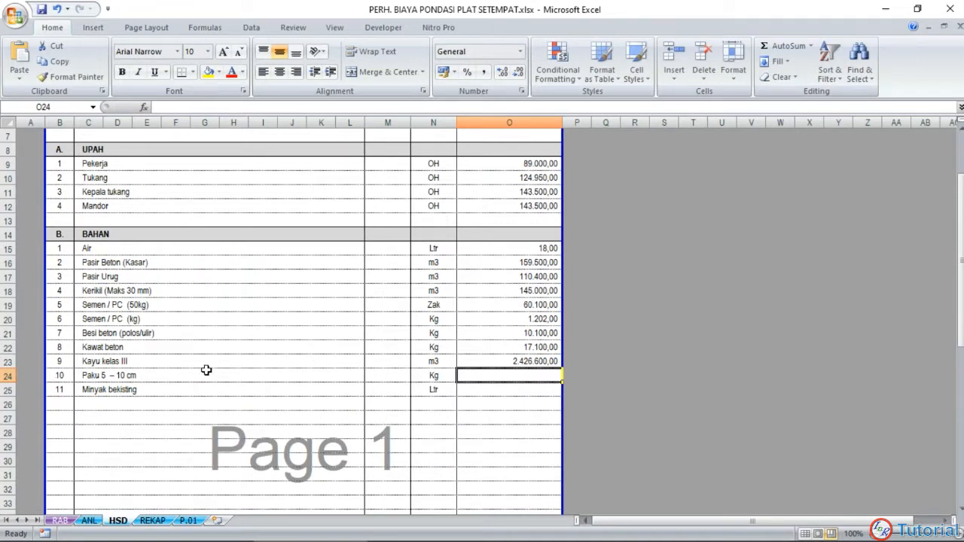
Step: Link the Paku 5 – 10 cm price in HSD cell O24 to the Paku biasa 1 cm - 4 cm price in M189 of HSD. Bahan
{"action": "type", "text": "="}
{"action": "mouse_move", "coordinate": [174, 538]}
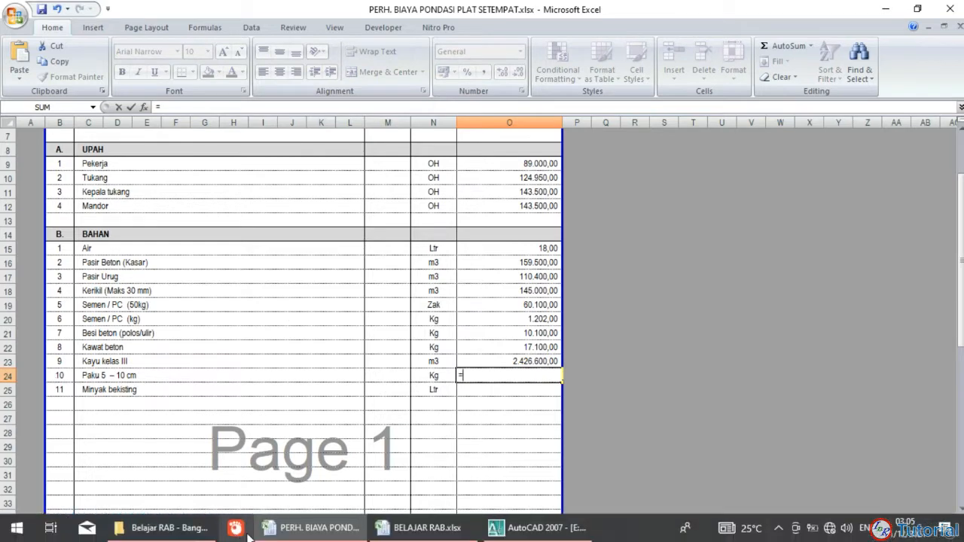
{"action": "left_click", "coordinate": [434, 531]}
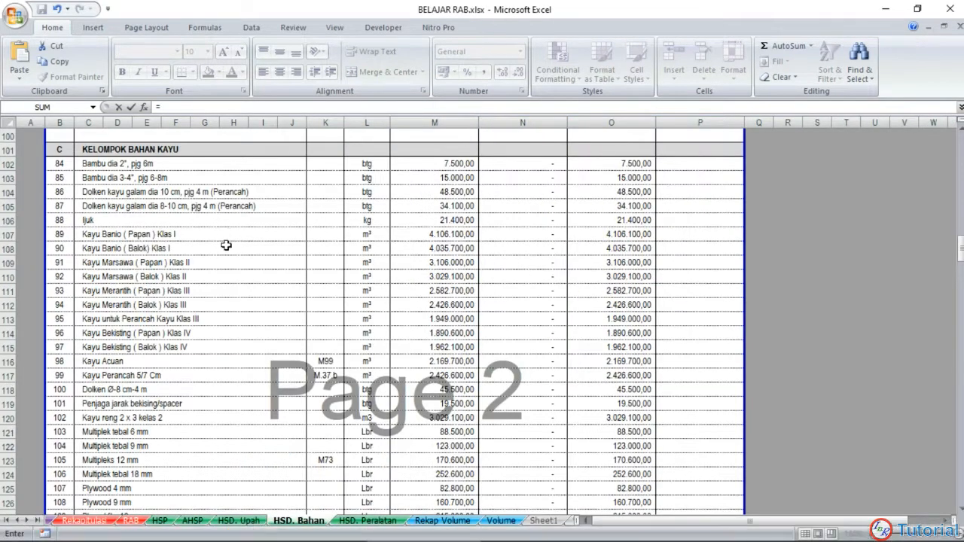
{"action": "scroll", "coordinate": [226, 245], "scroll_direction": "down", "scroll_amount": 17}
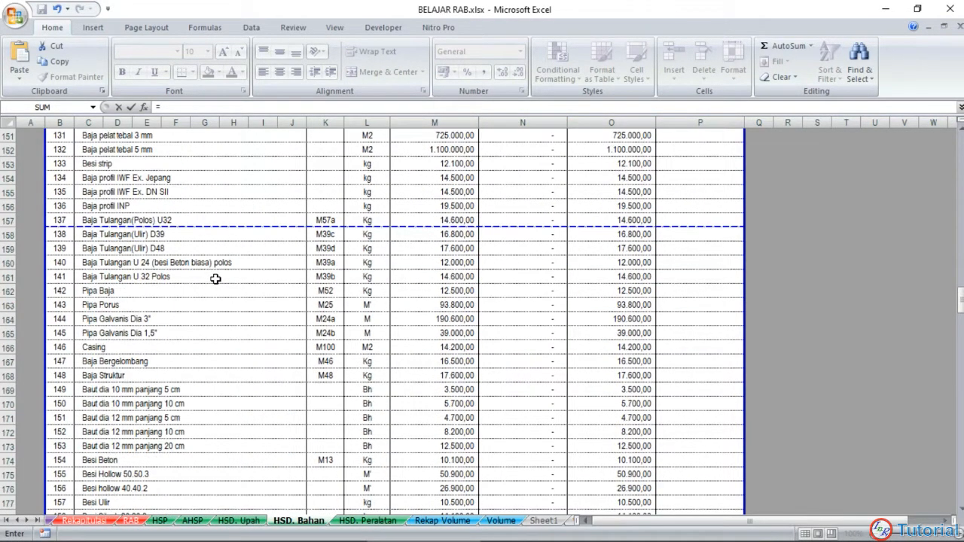
{"action": "scroll", "coordinate": [189, 308], "scroll_direction": "down", "scroll_amount": 8}
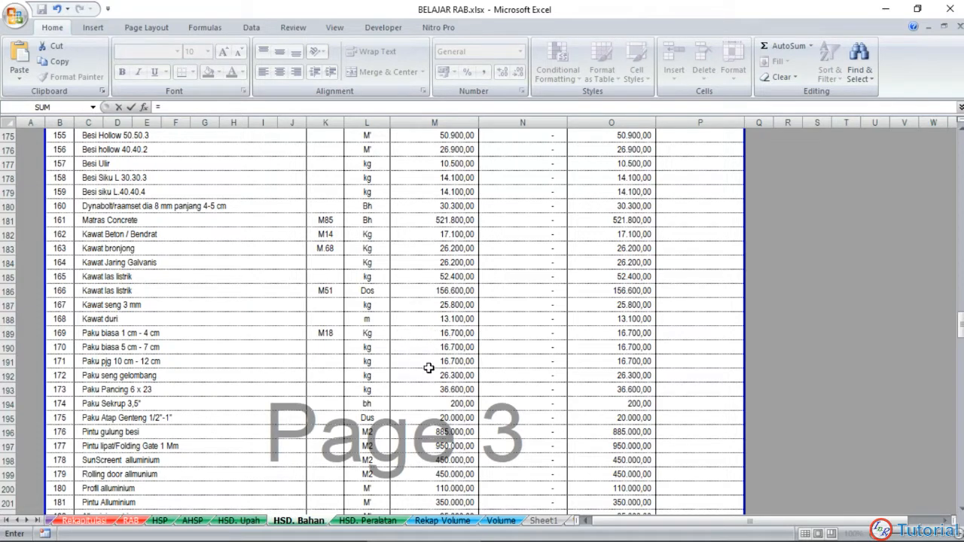
{"action": "left_click", "coordinate": [420, 336]}
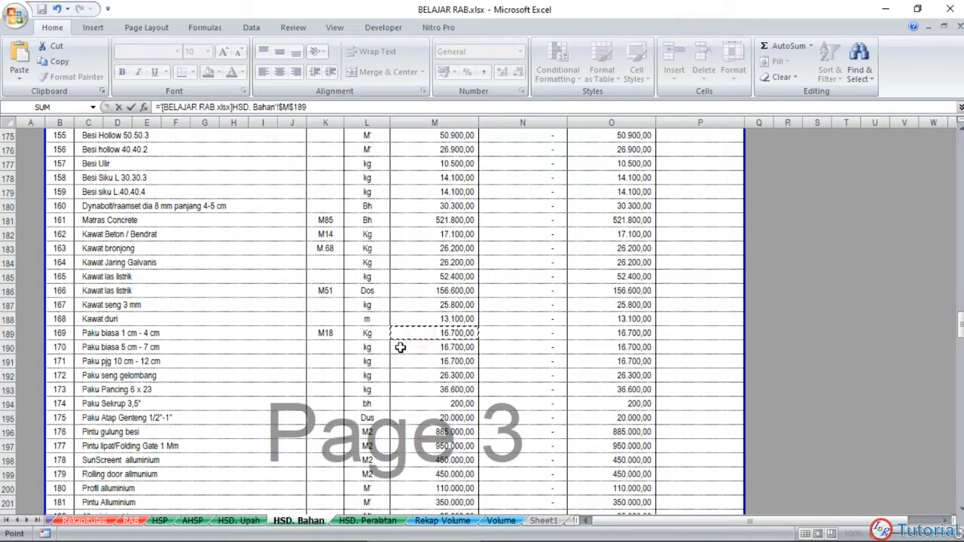
{"action": "key", "text": "Return"}
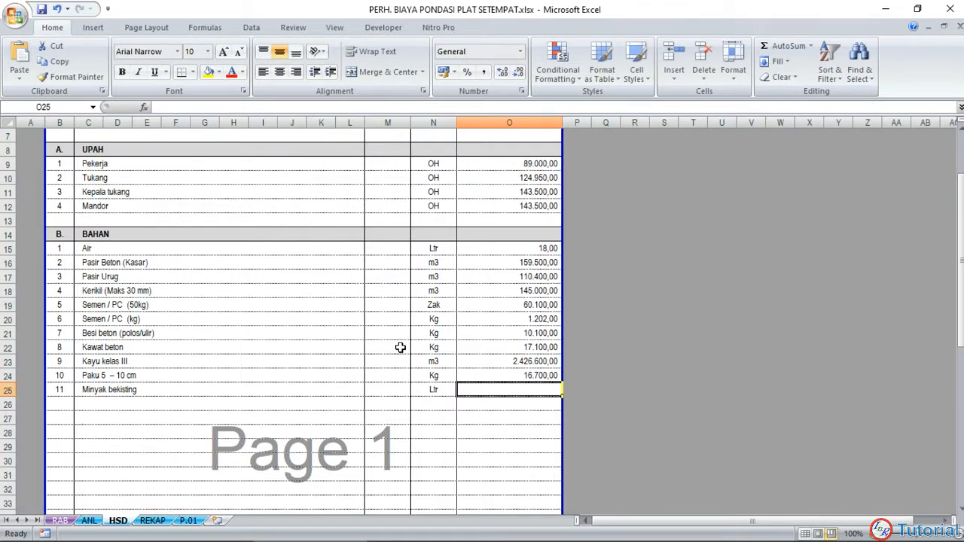
Step: Relink the Paku price in HSD cell O24 to the Paku biasa 5 cm - 7 cm price in M190 of the HSD. Bahan sheet
{"action": "left_click", "coordinate": [486, 372]}
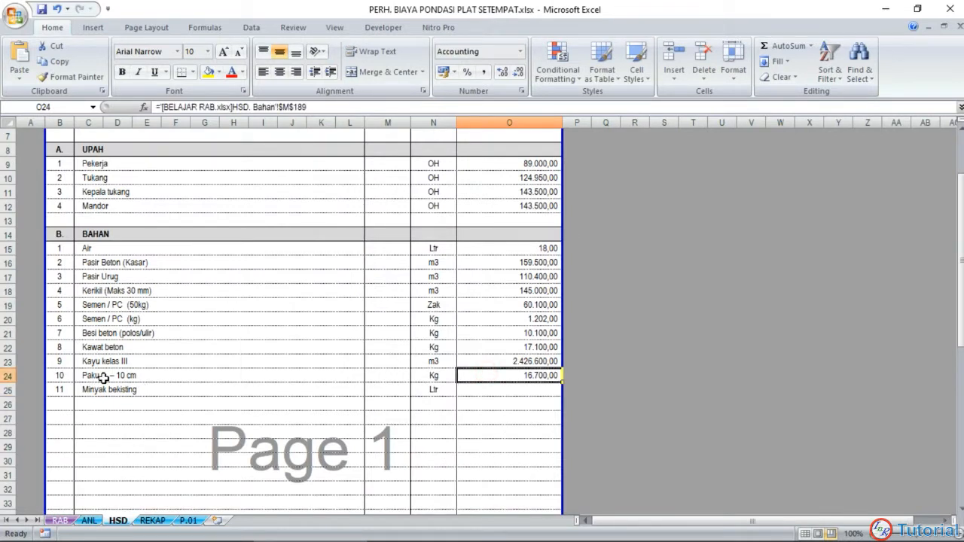
{"action": "type", "text": "="}
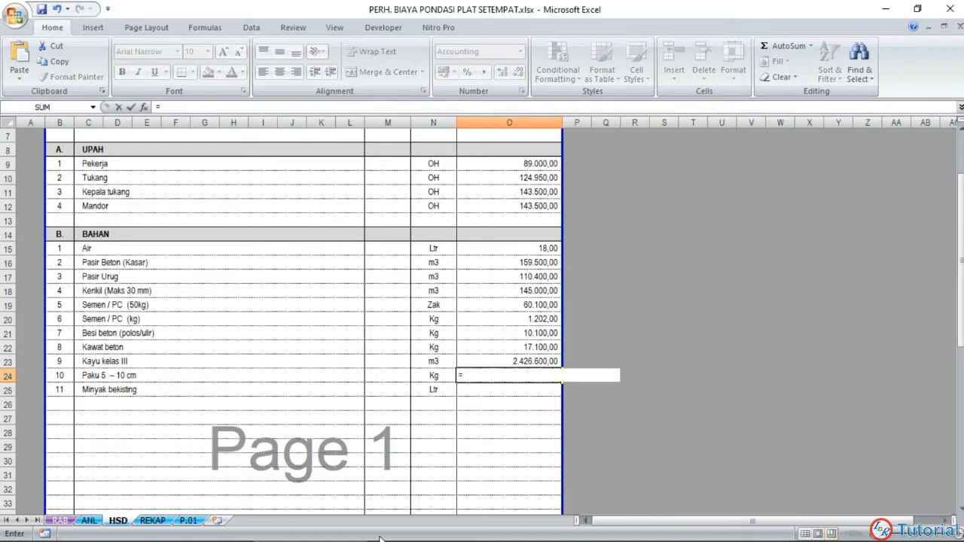
{"action": "left_click", "coordinate": [418, 531]}
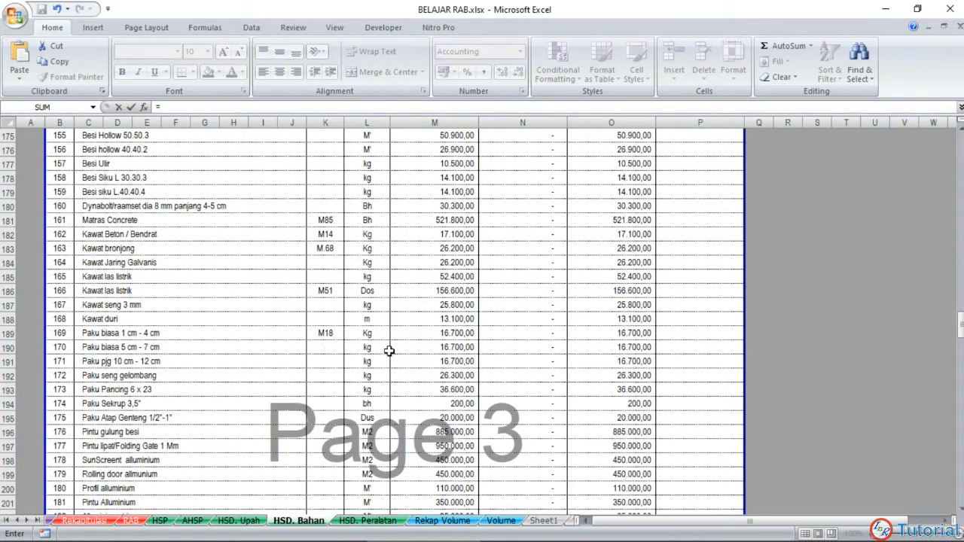
{"action": "left_click", "coordinate": [413, 349]}
{"action": "key", "text": "Return"}
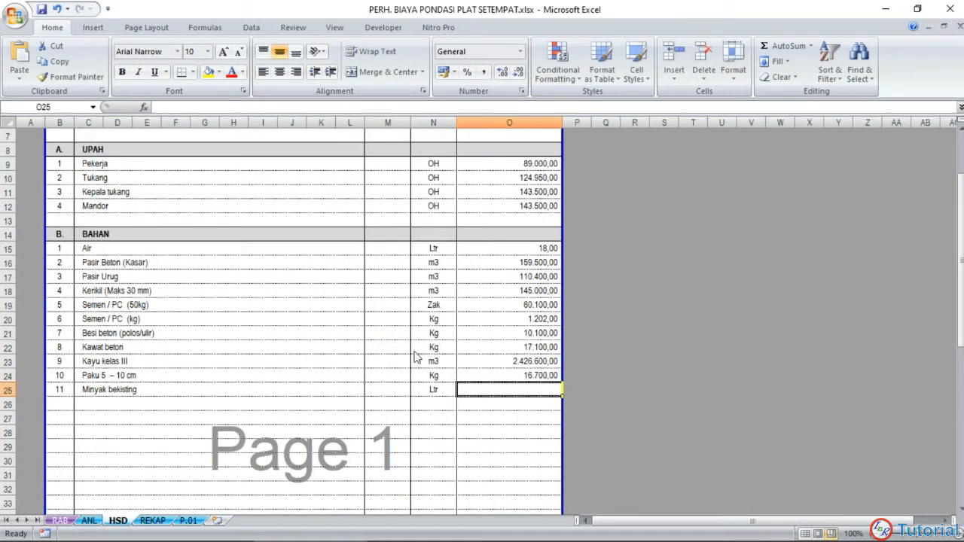
Step: Link the Minyak bekisting price in HSD cell O25 to the Minyak bekisting price in M314 of BELAJAR RAB.xlsx's HSD. Bahan sheet
{"action": "type", "text": "="}
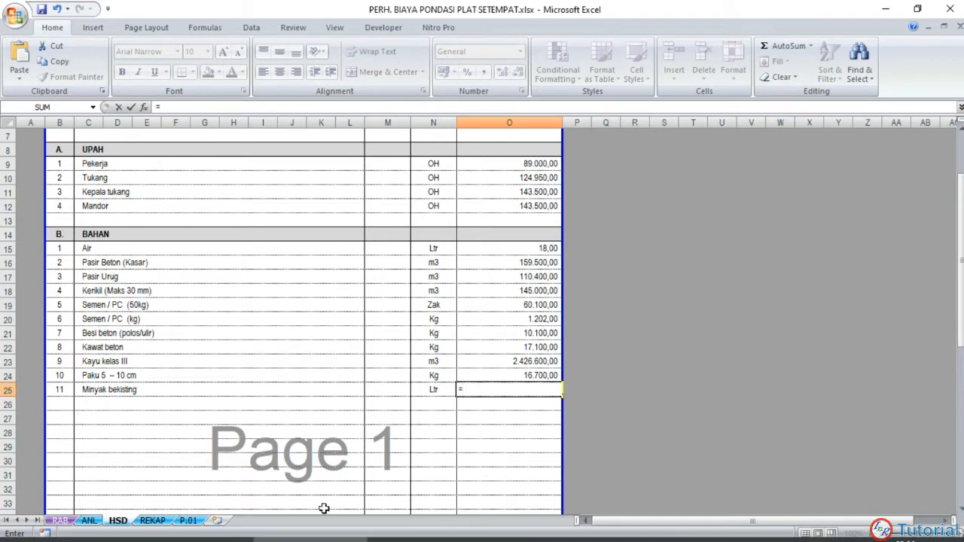
{"action": "left_click", "coordinate": [406, 527]}
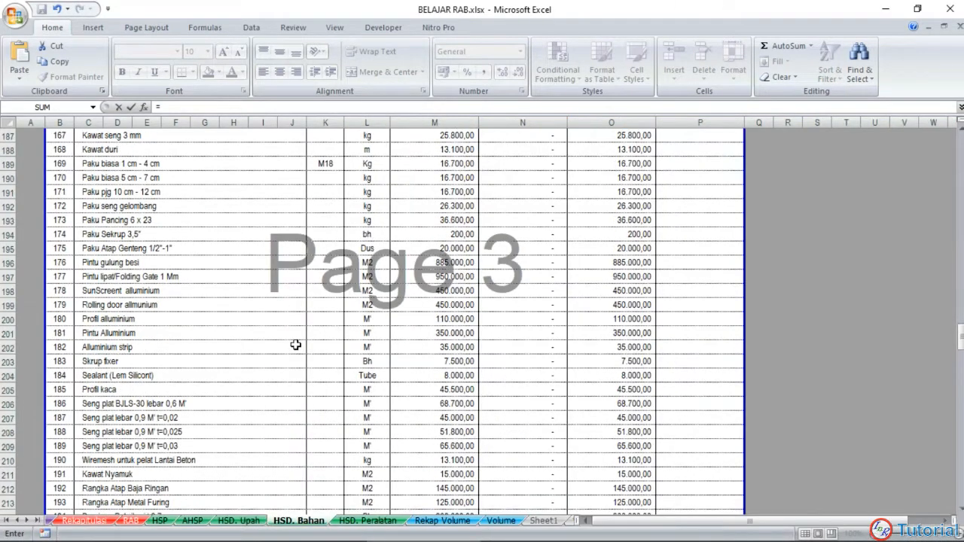
{"action": "scroll", "coordinate": [296, 344], "scroll_direction": "down", "scroll_amount": 11}
{"action": "scroll", "coordinate": [295, 344], "scroll_direction": "up", "scroll_amount": 9}
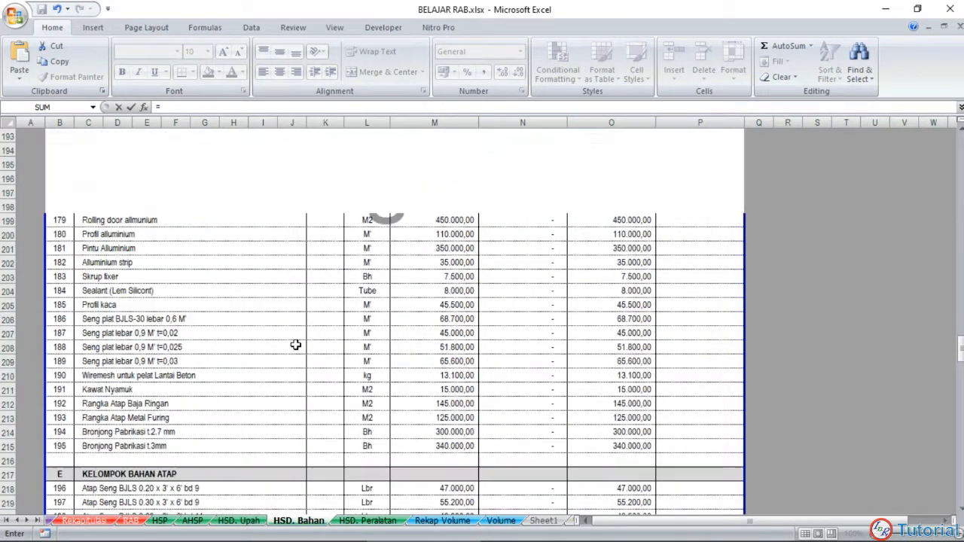
{"action": "scroll", "coordinate": [295, 344], "scroll_direction": "up", "scroll_amount": 11}
{"action": "scroll", "coordinate": [295, 344], "scroll_direction": "up", "scroll_amount": 13}
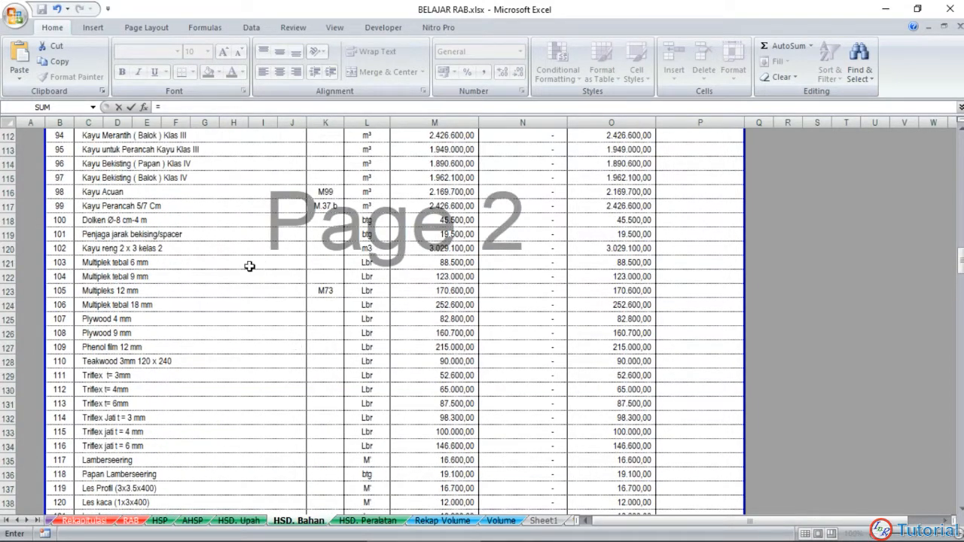
{"action": "scroll", "coordinate": [188, 284], "scroll_direction": "up", "scroll_amount": 2}
{"action": "scroll", "coordinate": [192, 291], "scroll_direction": "down", "scroll_amount": 7}
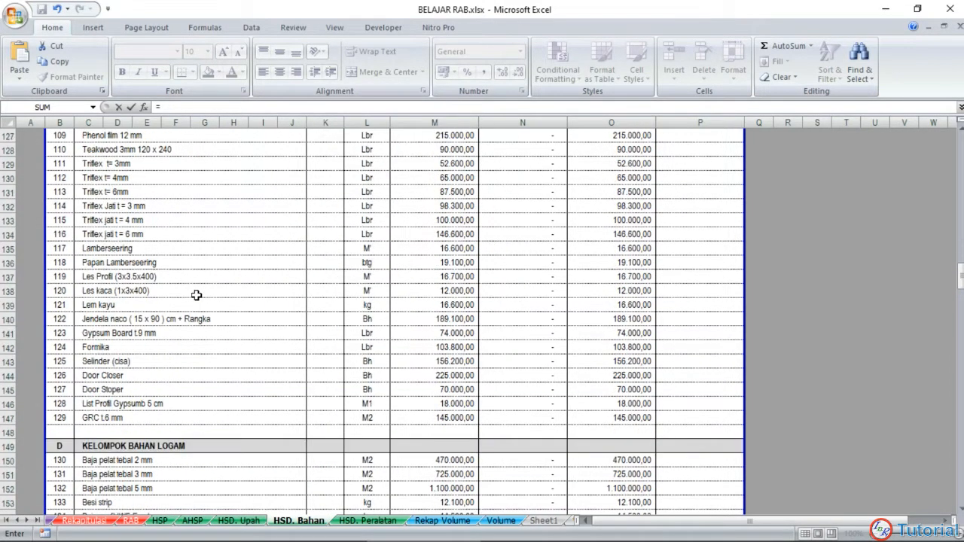
{"action": "scroll", "coordinate": [244, 359], "scroll_direction": "up", "scroll_amount": 4}
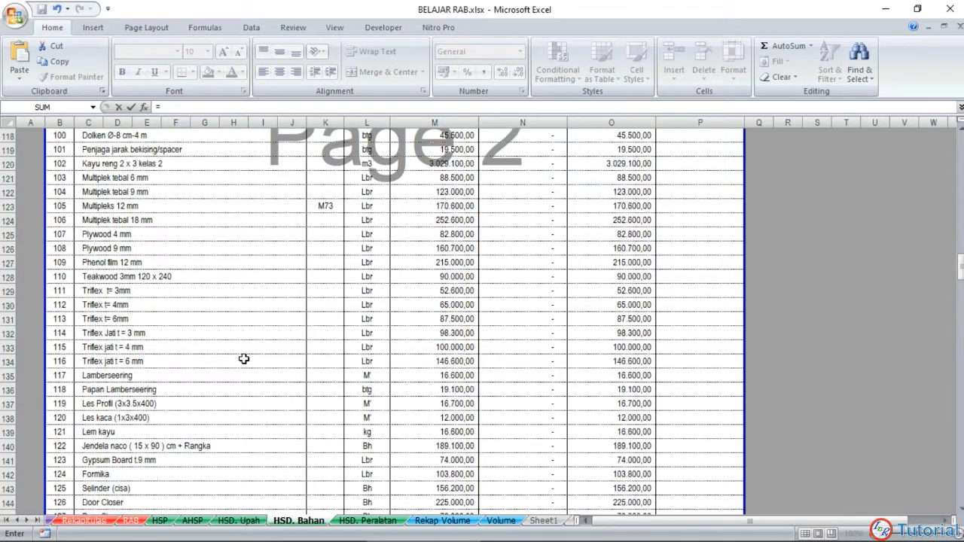
{"action": "scroll", "coordinate": [200, 305], "scroll_direction": "up", "scroll_amount": 5}
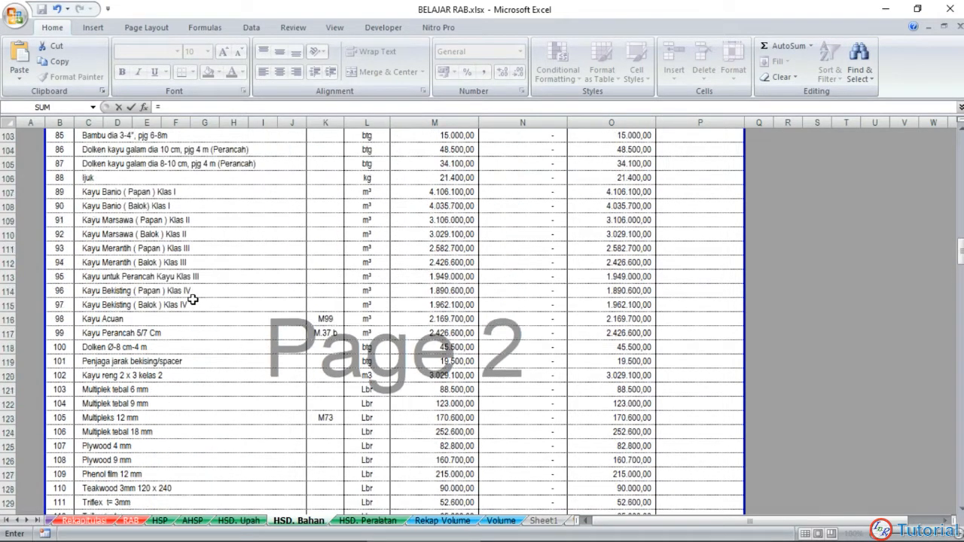
{"action": "scroll", "coordinate": [211, 392], "scroll_direction": "down", "scroll_amount": 20}
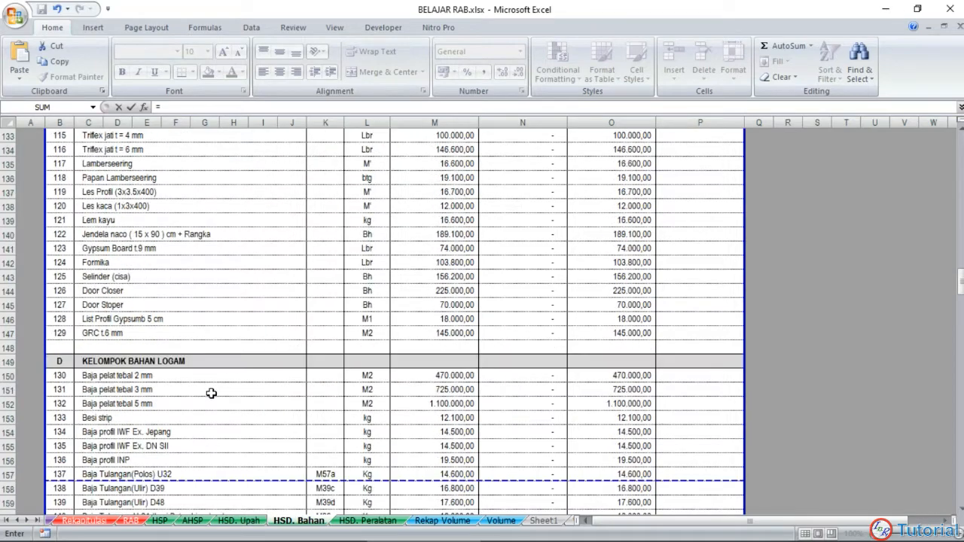
{"action": "scroll", "coordinate": [219, 417], "scroll_direction": "down", "scroll_amount": 20}
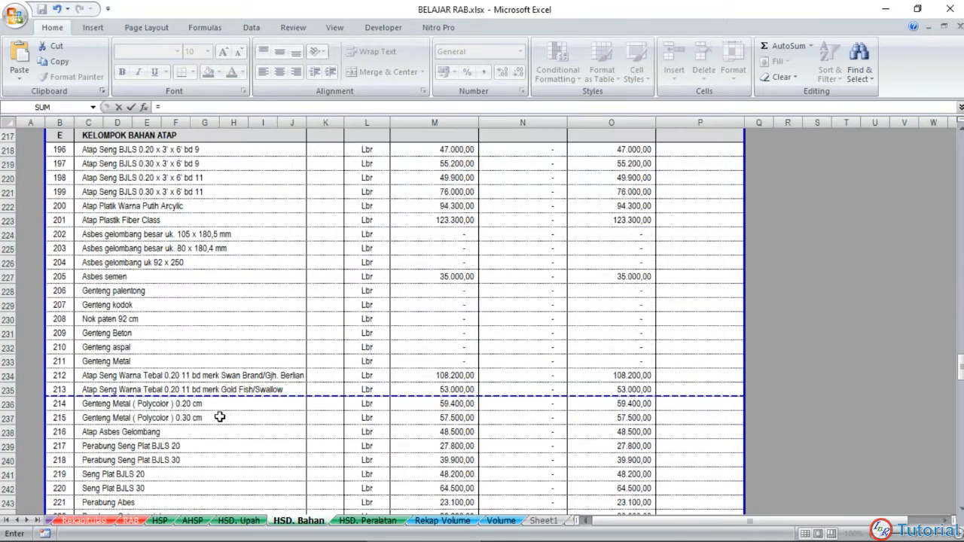
{"action": "scroll", "coordinate": [219, 416], "scroll_direction": "down", "scroll_amount": 14}
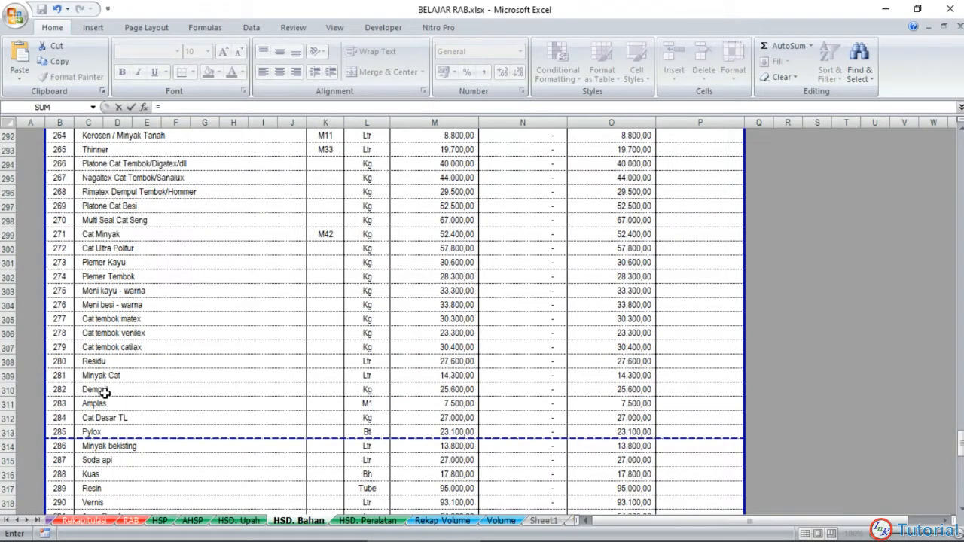
{"action": "scroll", "coordinate": [104, 405], "scroll_direction": "down", "scroll_amount": 1}
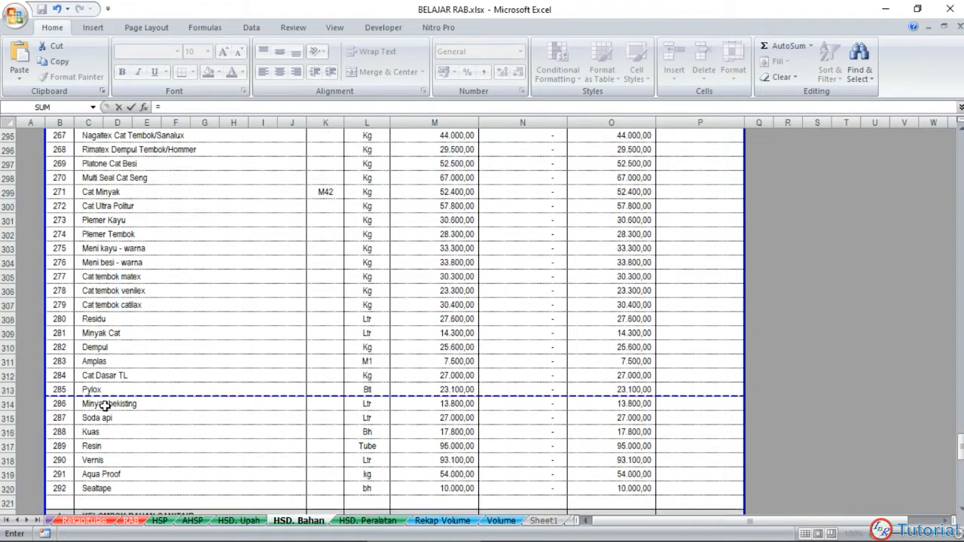
{"action": "left_click", "coordinate": [413, 407]}
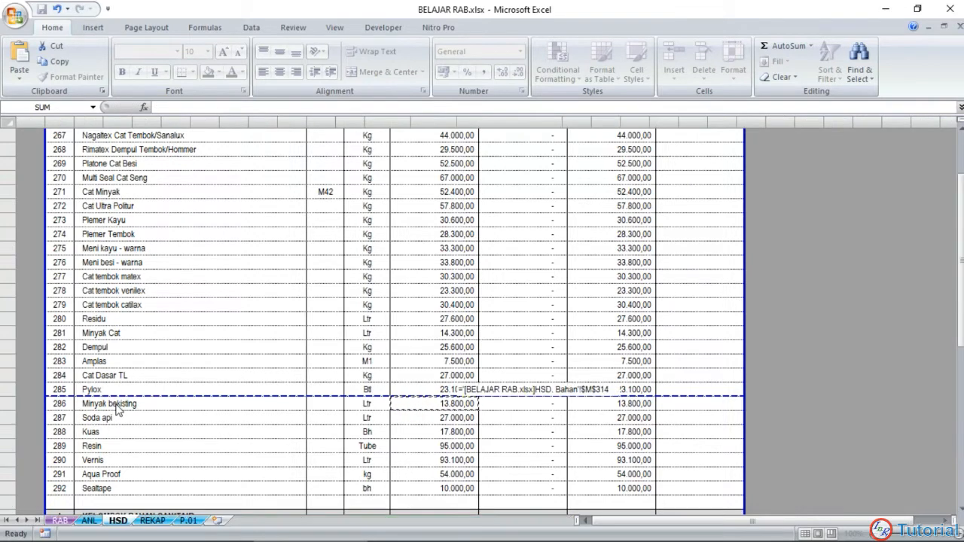
{"action": "key", "text": "Return"}
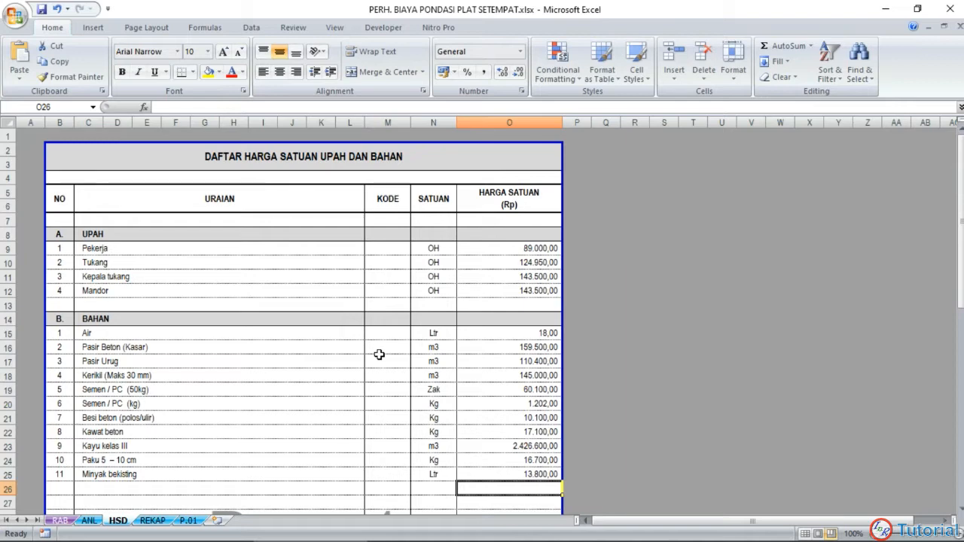
Step: Link the Pekerja unit price in ANL cell H8 of analysis A.2.3.1.1 to the Pekerja wage in HSD cell O9
{"action": "scroll", "coordinate": [357, 351], "scroll_direction": "down", "scroll_amount": 1}
{"action": "scroll", "coordinate": [357, 351], "scroll_direction": "up", "scroll_amount": 1}
{"action": "left_click", "coordinate": [89, 520]}
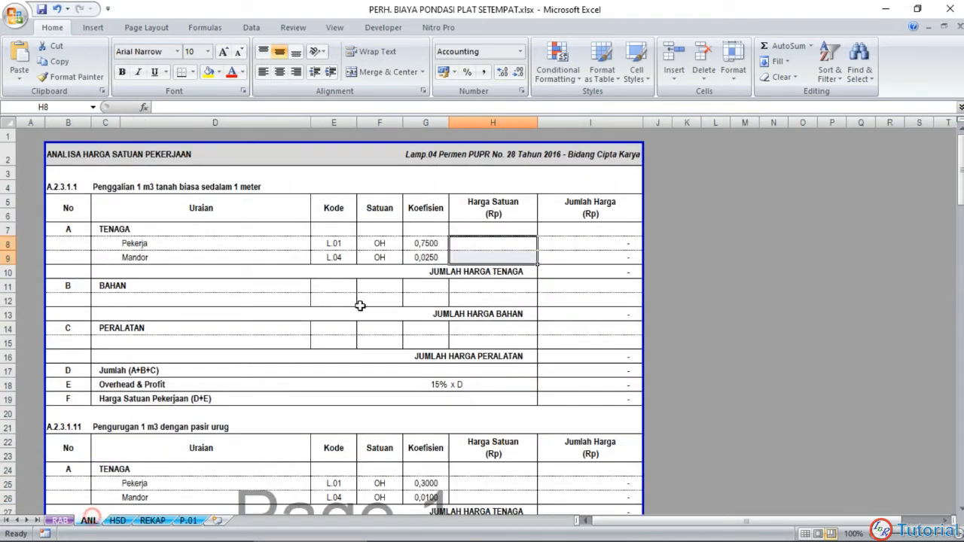
{"action": "left_click", "coordinate": [485, 243]}
{"action": "type", "text": "="}
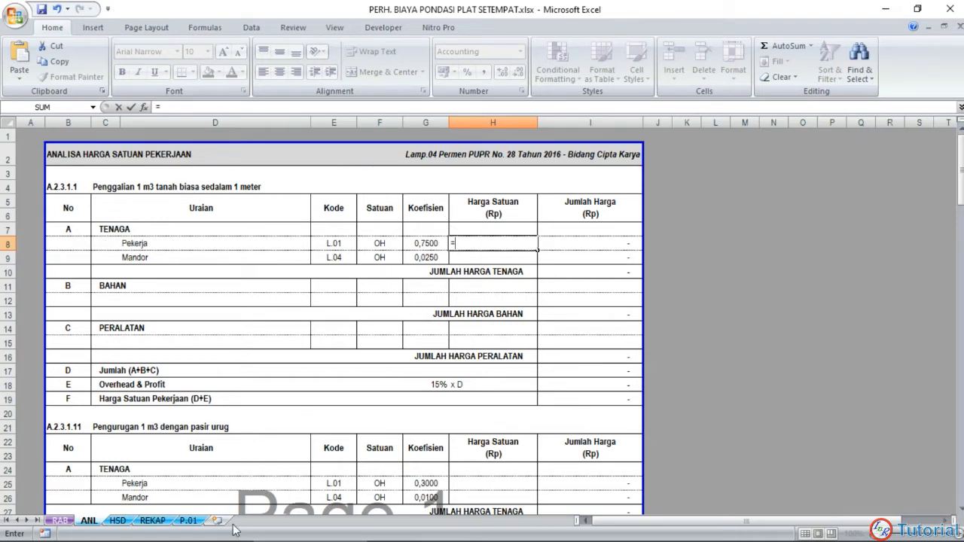
{"action": "left_click", "coordinate": [118, 521]}
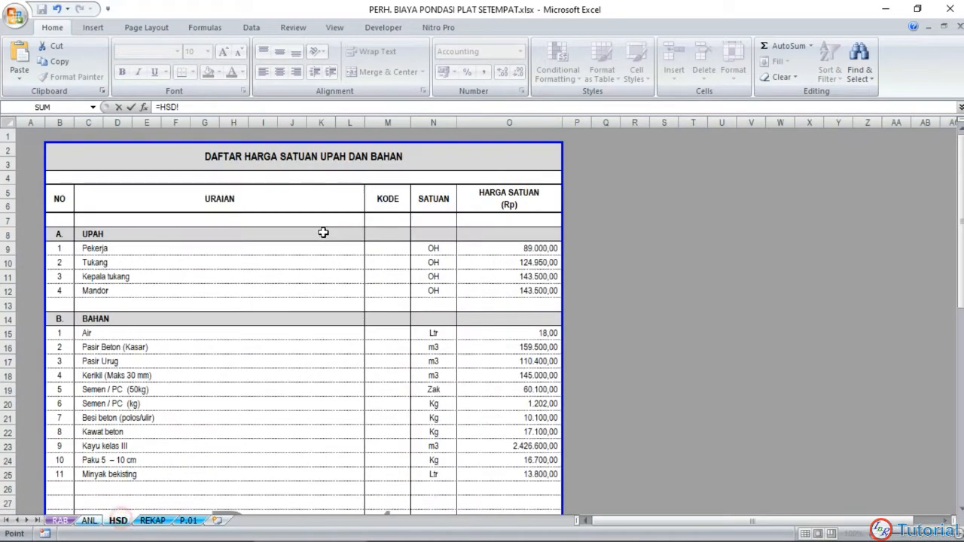
{"action": "left_click", "coordinate": [520, 249]}
{"action": "key", "text": "Return"}
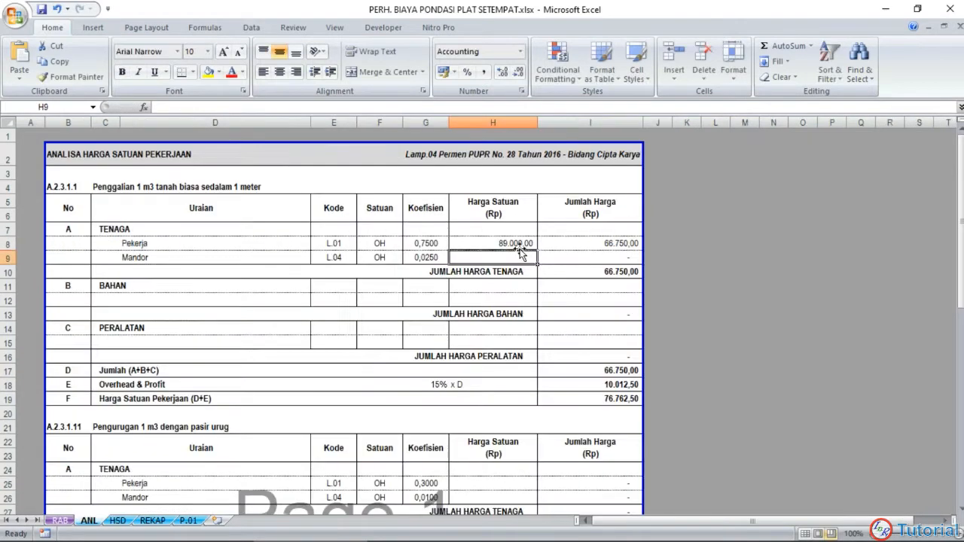
Step: Link the Mandor unit price in ANL cell H9 of analysis A.2.3.1.1 to the Mandor wage in HSD cell O12
{"action": "type", "text": "="}
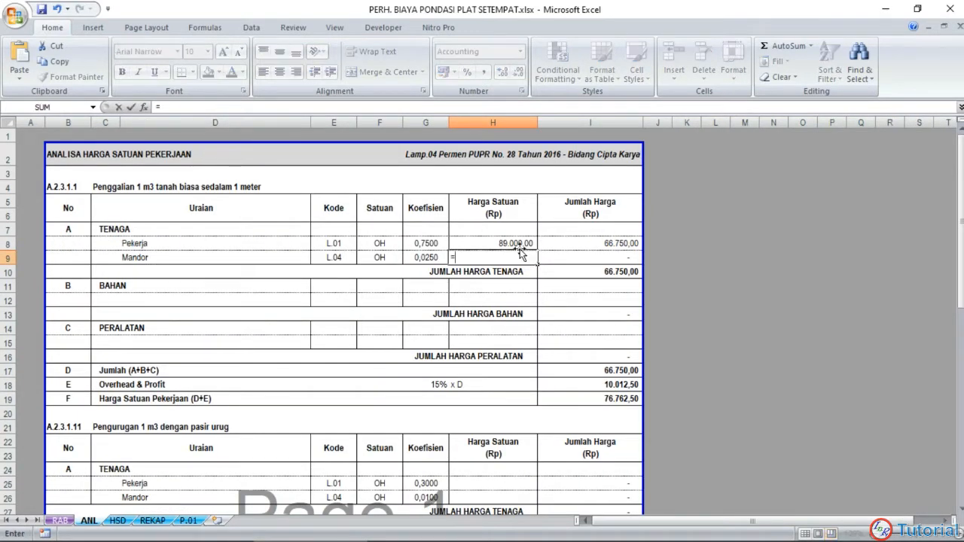
{"action": "left_click", "coordinate": [117, 521]}
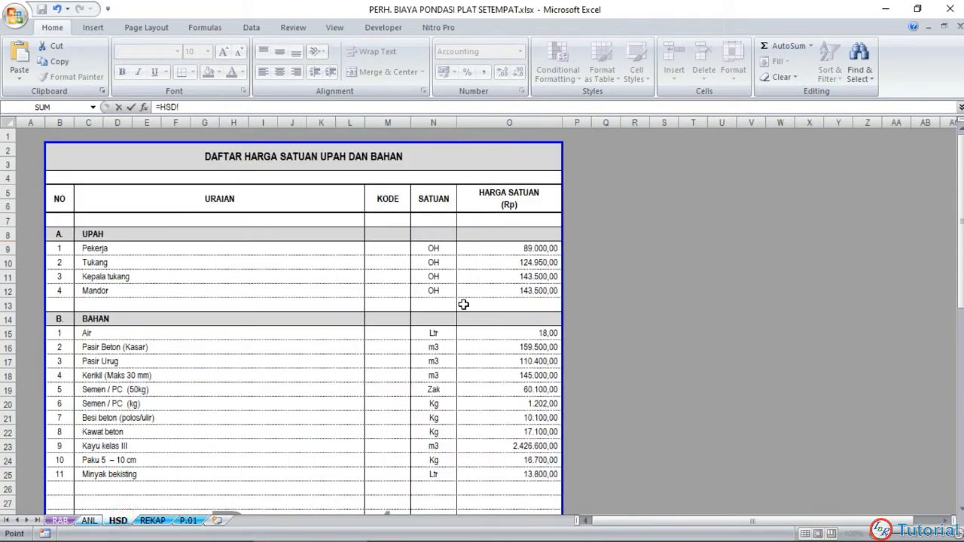
{"action": "left_click", "coordinate": [507, 291]}
{"action": "key", "text": "Return"}
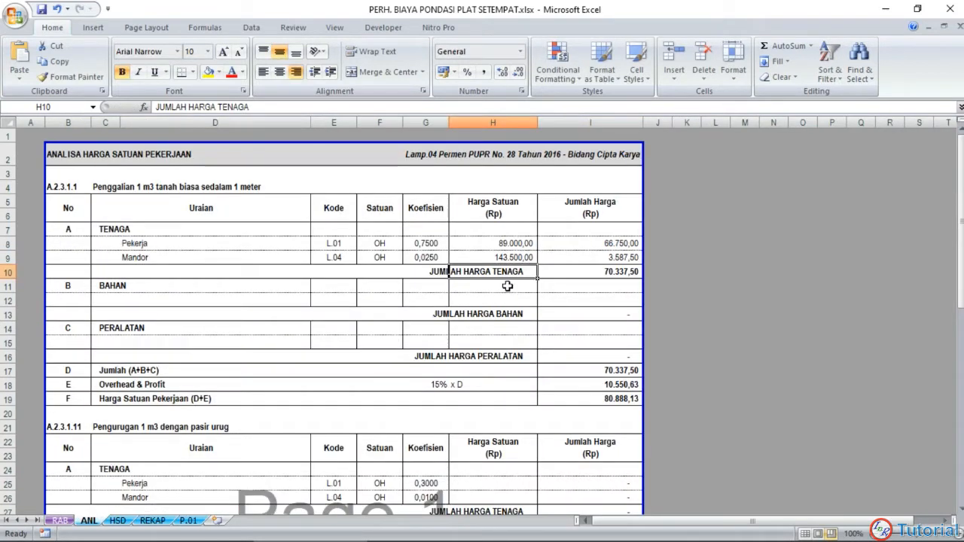
Step: Link the Pek. Galian Tanah Biasa unit price in RAB cell N9 to the Harga Satuan Pekerjaan in ANL cell I19
{"action": "scroll", "coordinate": [508, 286], "scroll_direction": "down", "scroll_amount": 1}
{"action": "left_click", "coordinate": [581, 345]}
{"action": "scroll", "coordinate": [582, 345], "scroll_direction": "up", "scroll_amount": 1}
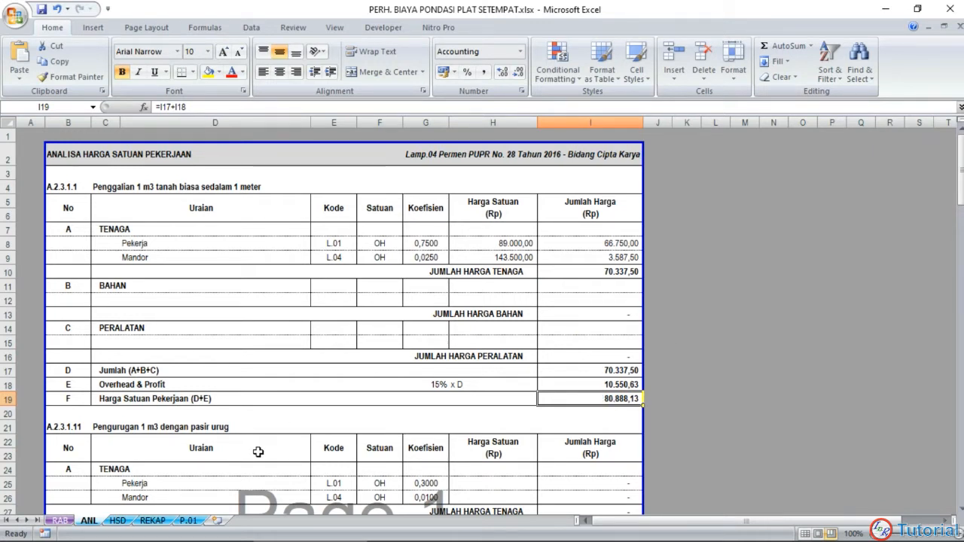
{"action": "left_click", "coordinate": [60, 521]}
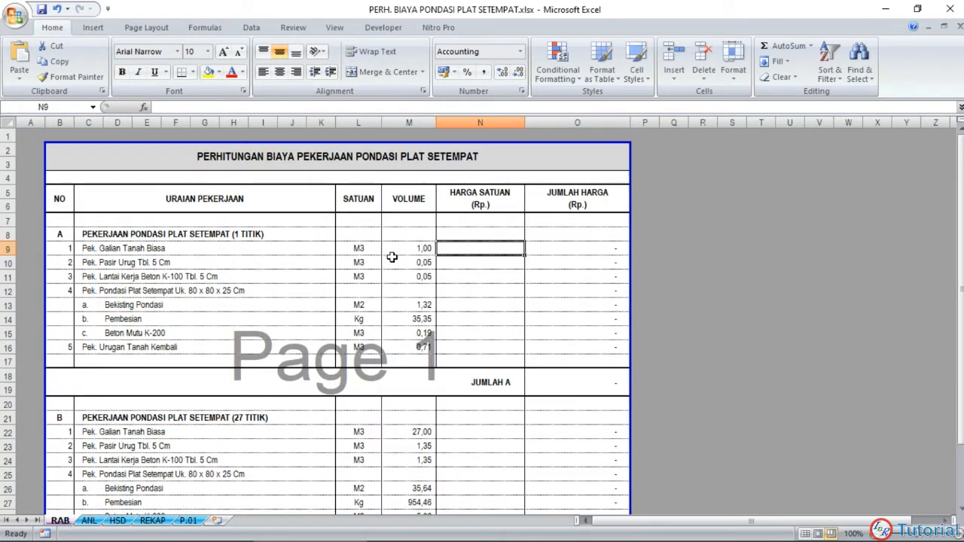
{"action": "type", "text": "="}
{"action": "left_click", "coordinate": [88, 521]}
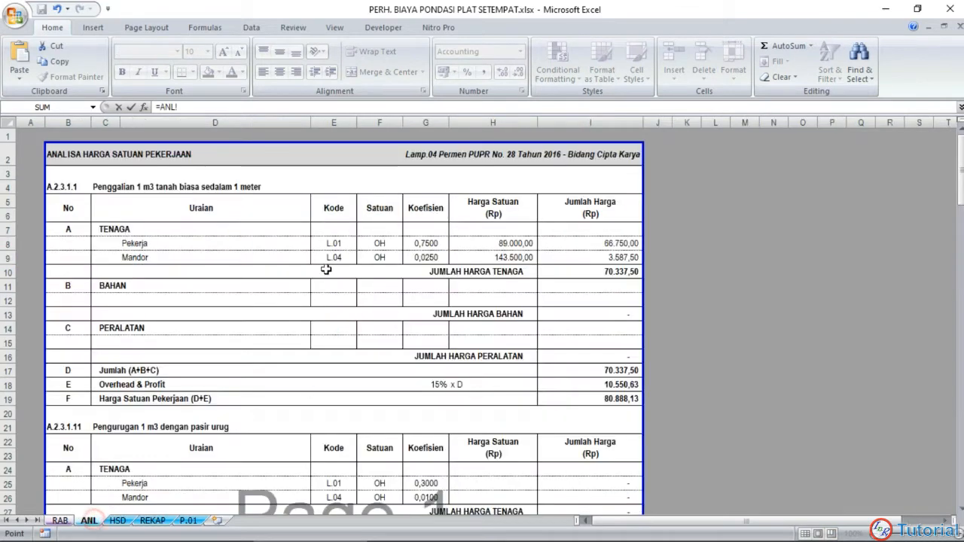
{"action": "left_click", "coordinate": [588, 399]}
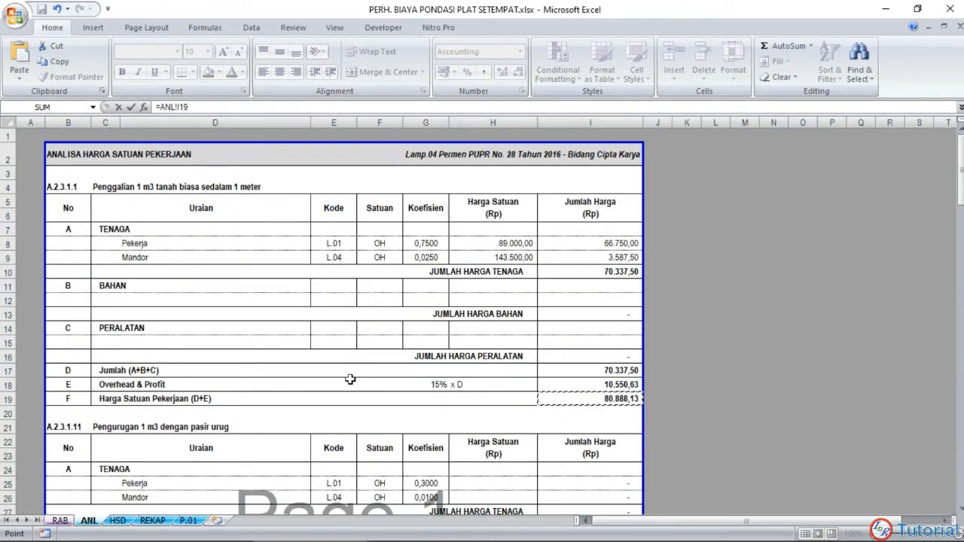
{"action": "key", "text": "Return"}
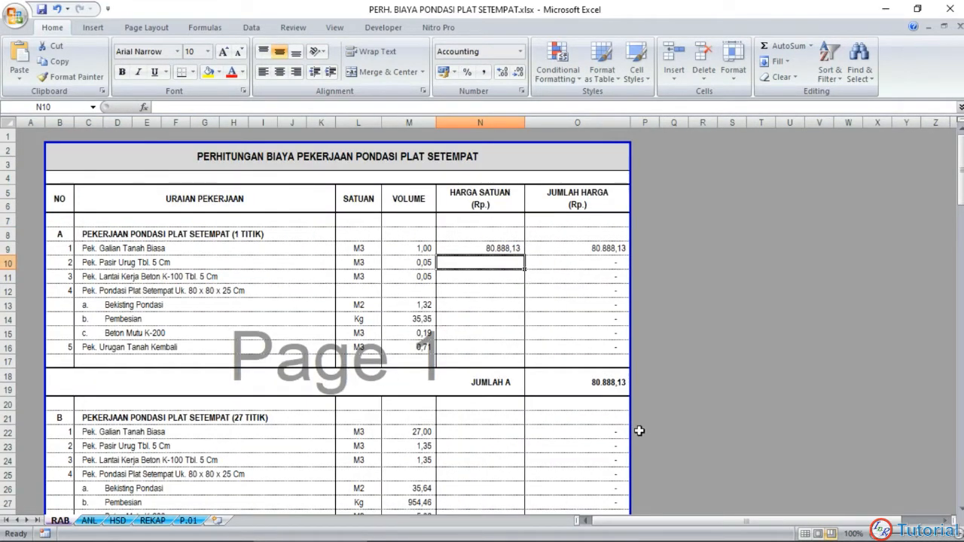
Step: Link section B's Pek. Galian Tanah Biasa unit price in RAB cell N22 to N9 and fill the formula down to N24
{"action": "left_click", "coordinate": [480, 432]}
{"action": "type", "text": "="}
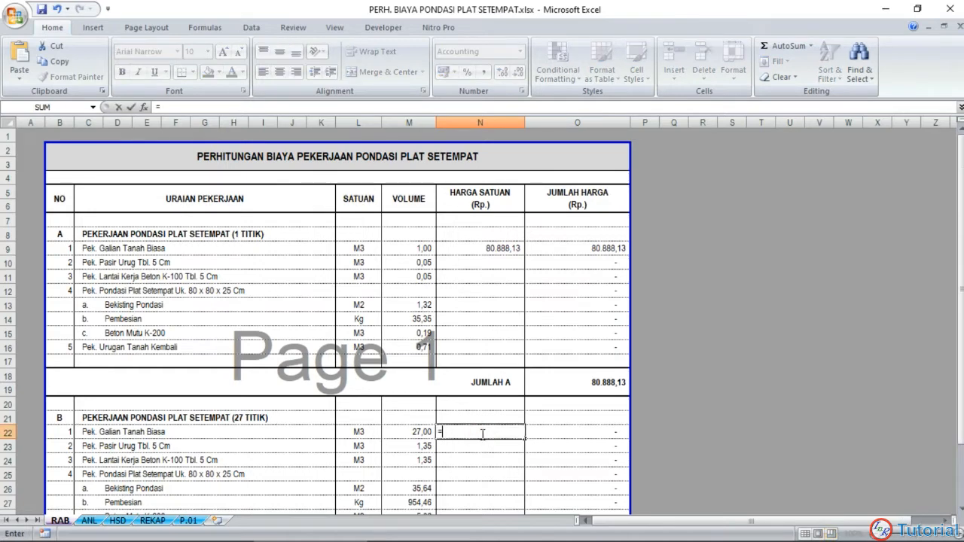
{"action": "left_click", "coordinate": [484, 253]}
{"action": "key", "text": "Return"}
{"action": "scroll", "coordinate": [484, 255], "scroll_direction": "down", "scroll_amount": 4}
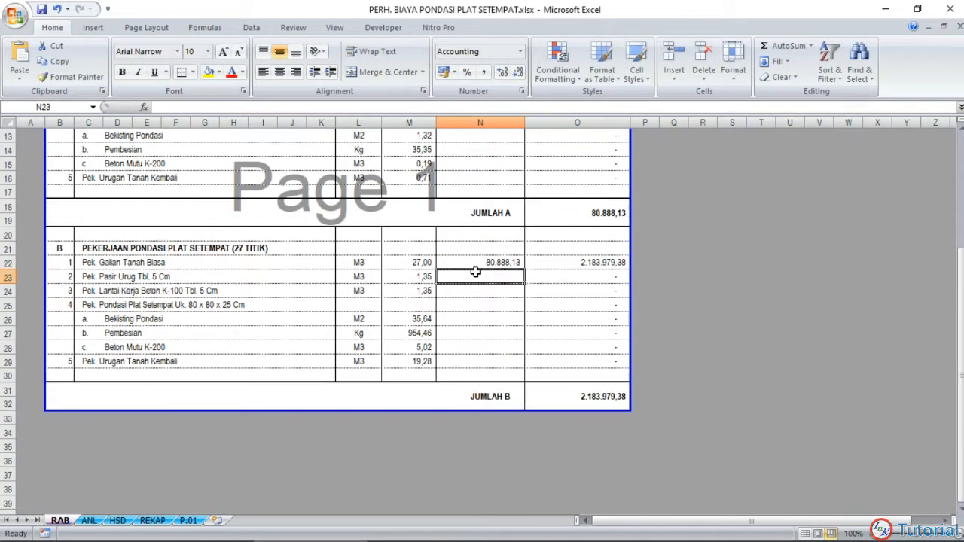
{"action": "left_click", "coordinate": [488, 264]}
{"action": "left_click_drag", "start_coordinate": [524, 268], "coordinate": [513, 300]}
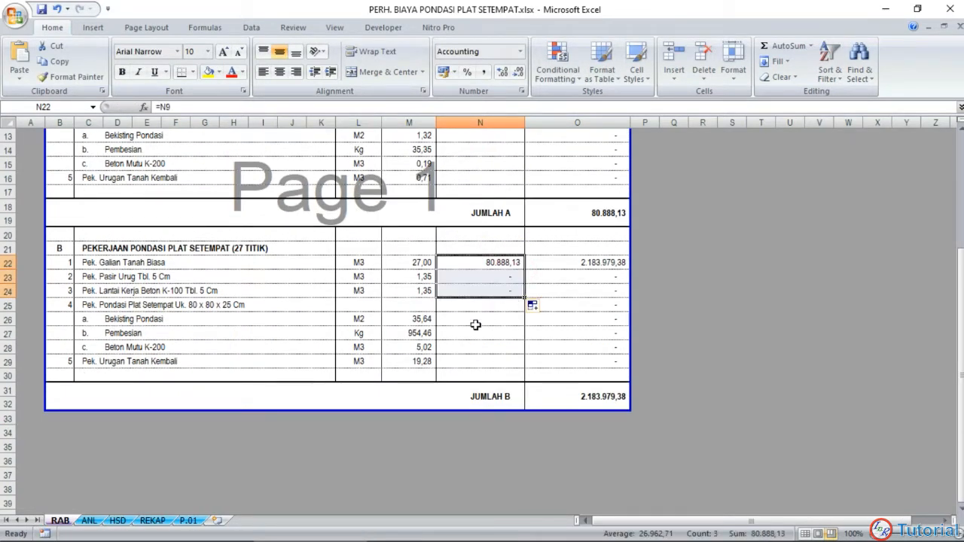
Step: Link section B's Bekisting Pondasi unit price in RAB cell N26 to N13 and fill the formula down to N29
{"action": "left_click", "coordinate": [474, 322]}
{"action": "type", "text": "="}
{"action": "scroll", "coordinate": [472, 323], "scroll_direction": "up", "scroll_amount": 2}
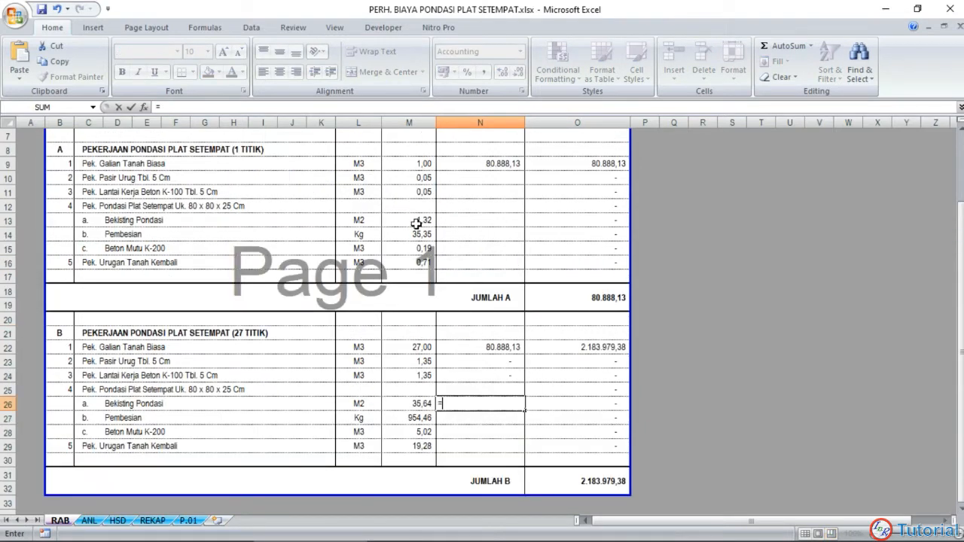
{"action": "left_click", "coordinate": [463, 220]}
{"action": "key", "text": "Return"}
{"action": "scroll", "coordinate": [487, 241], "scroll_direction": "down", "scroll_amount": 3}
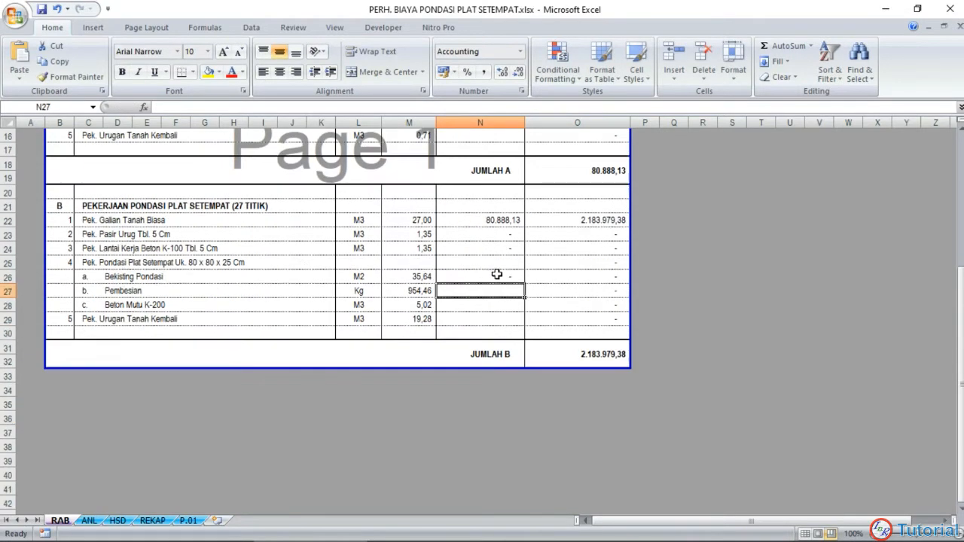
{"action": "left_click", "coordinate": [503, 275]}
{"action": "left_click_drag", "start_coordinate": [524, 283], "coordinate": [523, 325]}
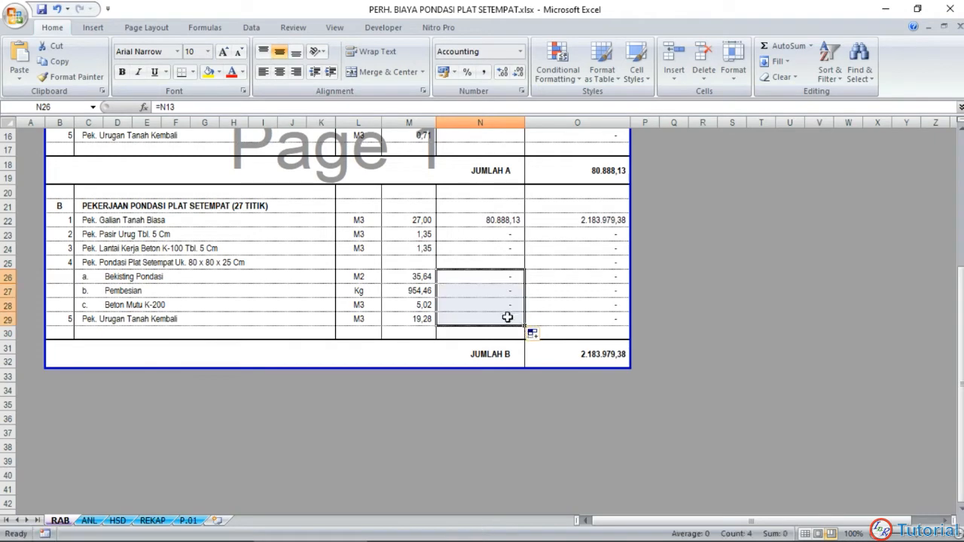
Step: Examine the JUMLAH A total formula in O18 and the JUMLAH B total on the RAB sheet
{"action": "scroll", "coordinate": [512, 315], "scroll_direction": "up", "scroll_amount": 5}
{"action": "left_click", "coordinate": [694, 290]}
{"action": "scroll", "coordinate": [561, 286], "scroll_direction": "down", "scroll_amount": 1}
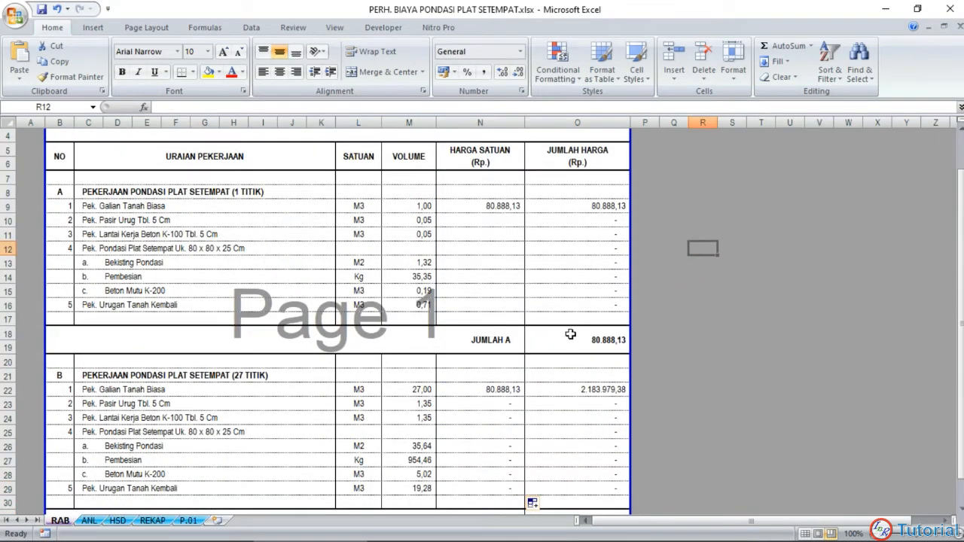
{"action": "left_click", "coordinate": [570, 340]}
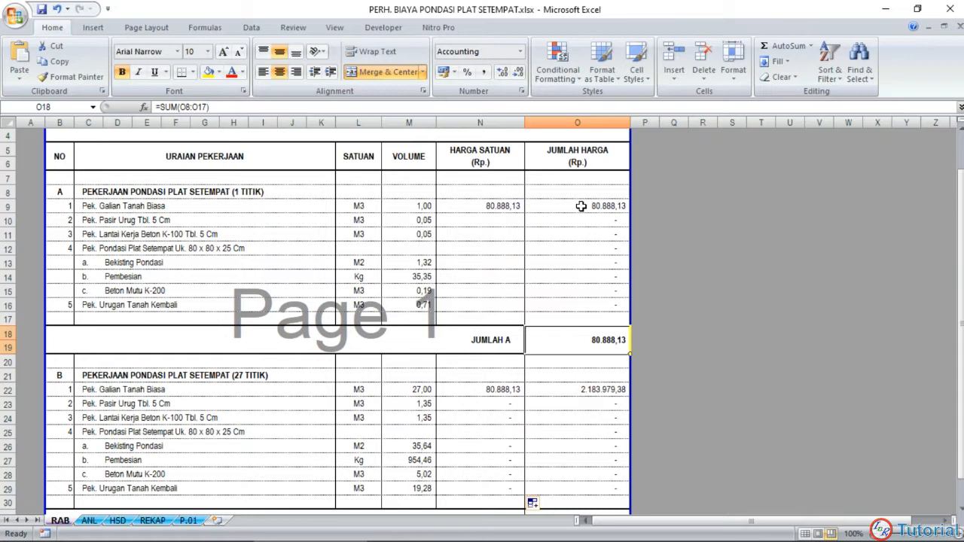
{"action": "scroll", "coordinate": [456, 266], "scroll_direction": "down", "scroll_amount": 2}
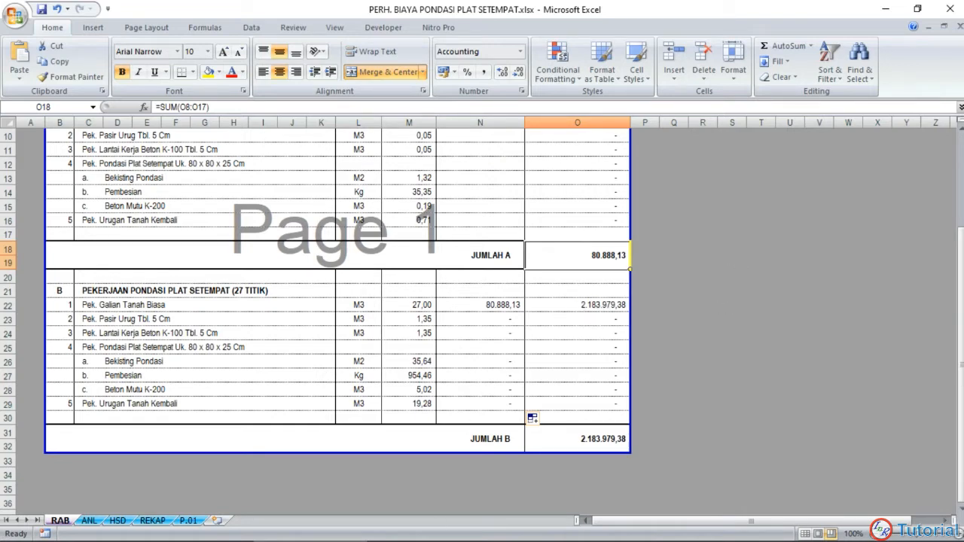
{"action": "scroll", "coordinate": [447, 298], "scroll_direction": "up", "scroll_amount": 2}
Step: Select the empty unit price cell N10 for section A's Pek. Pasir Urug Tbl. 5 Cm on the RAB sheet
{"action": "left_click", "coordinate": [466, 232]}
{"action": "left_click", "coordinate": [469, 222]}
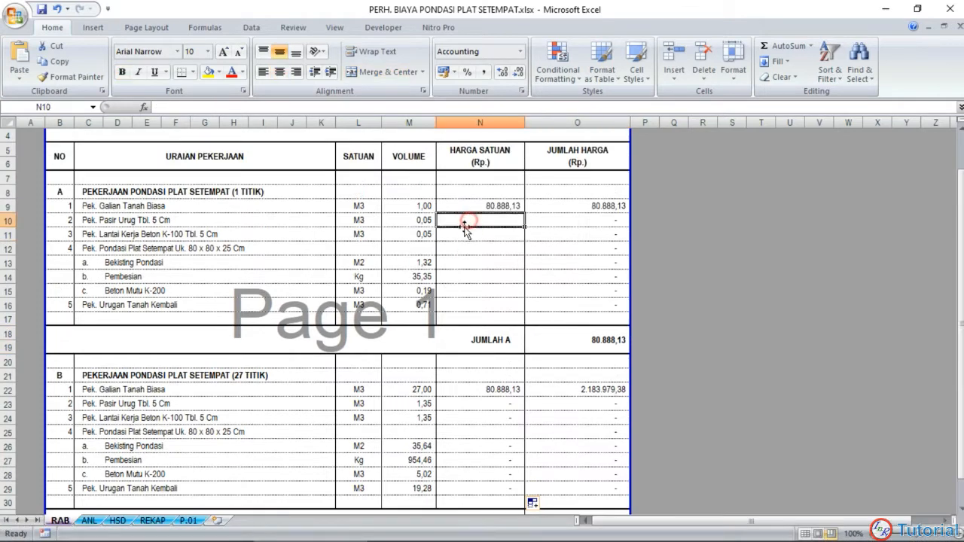
{"action": "left_click", "coordinate": [424, 530]}
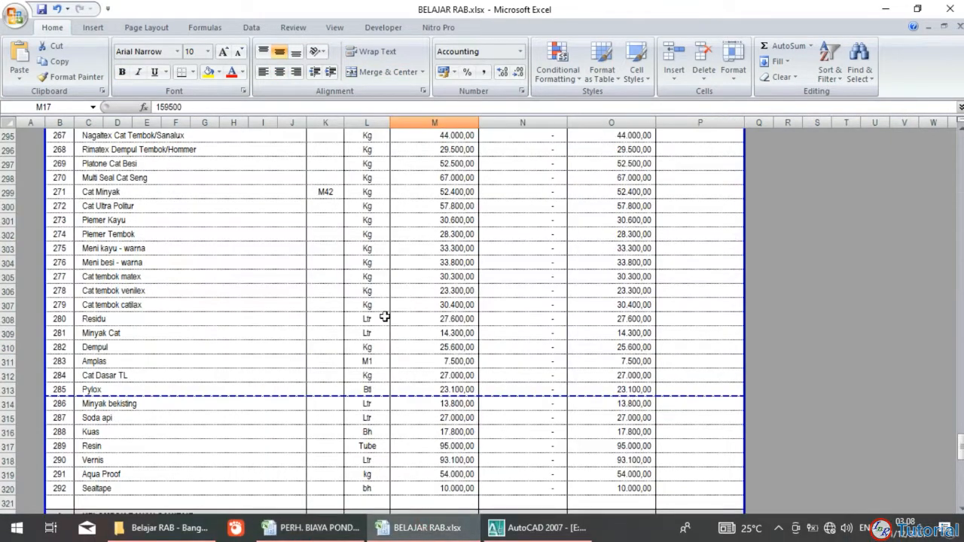
{"action": "left_click", "coordinate": [422, 530]}
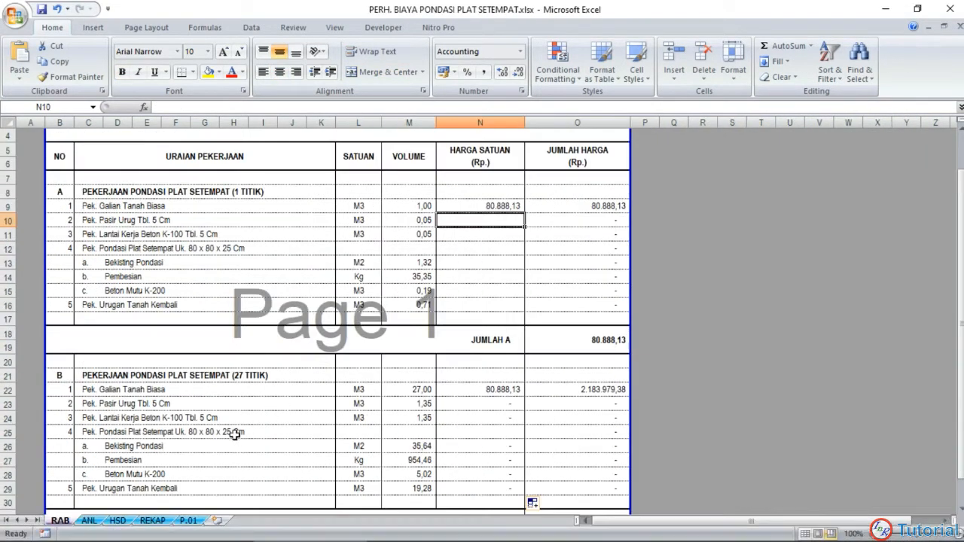
Step: Link the Pekerja price in ANL cell H25 of analysis A.2.3.1.11 to H8 and fill the formula down to Mandor in H26
{"action": "left_click", "coordinate": [88, 521]}
{"action": "scroll", "coordinate": [355, 308], "scroll_direction": "down", "scroll_amount": 4}
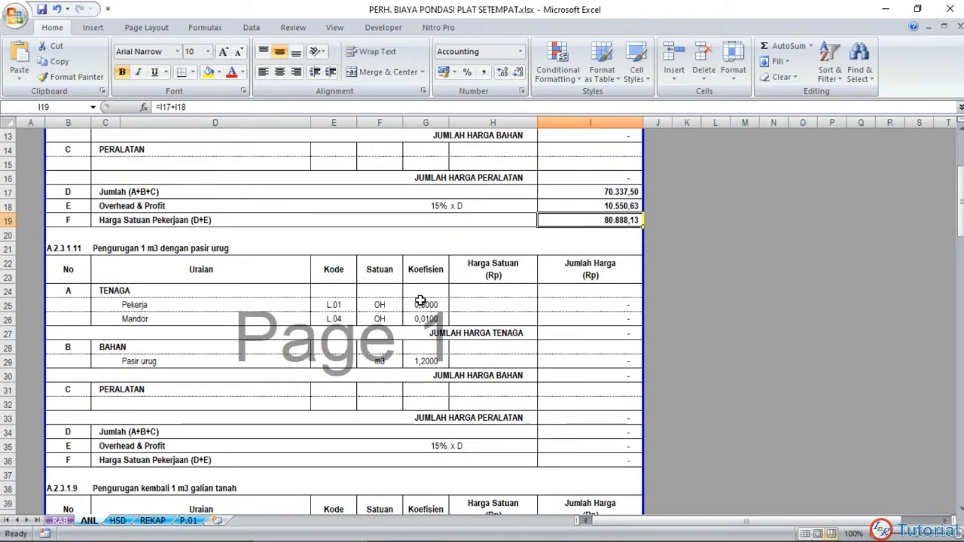
{"action": "left_click", "coordinate": [468, 307]}
{"action": "type", "text": "="}
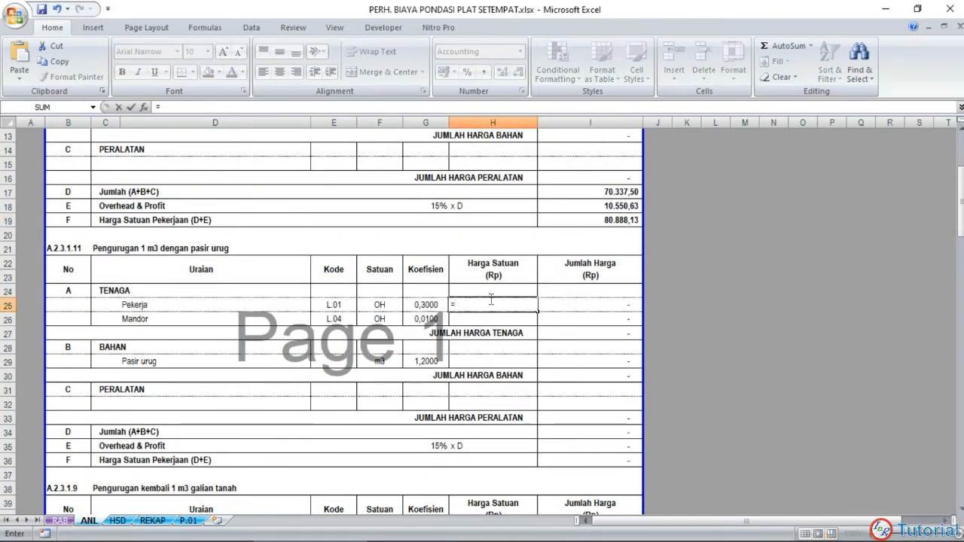
{"action": "scroll", "coordinate": [491, 300], "scroll_direction": "up", "scroll_amount": 4}
{"action": "left_click", "coordinate": [488, 242]}
{"action": "key", "text": "Return"}
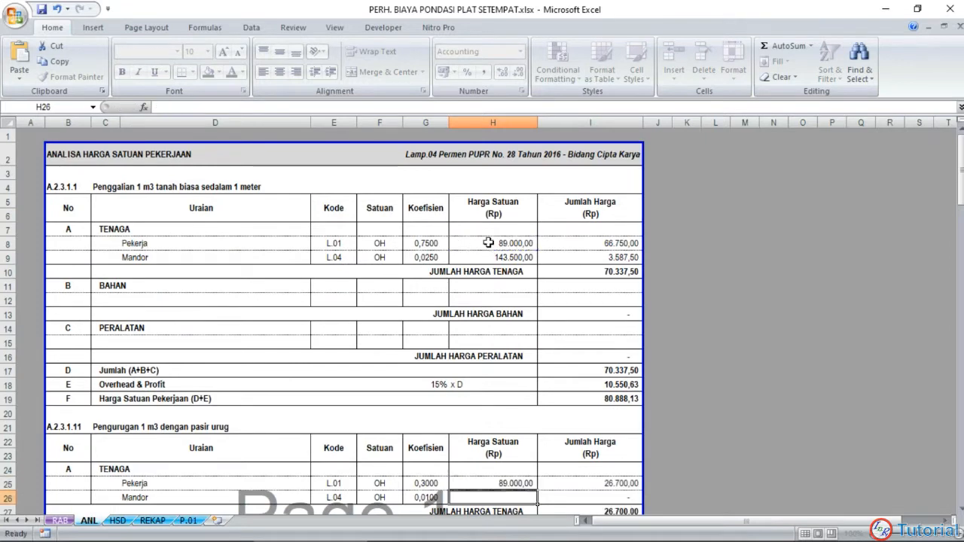
{"action": "scroll", "coordinate": [489, 302], "scroll_direction": "down", "scroll_amount": 3}
{"action": "left_click", "coordinate": [496, 345]}
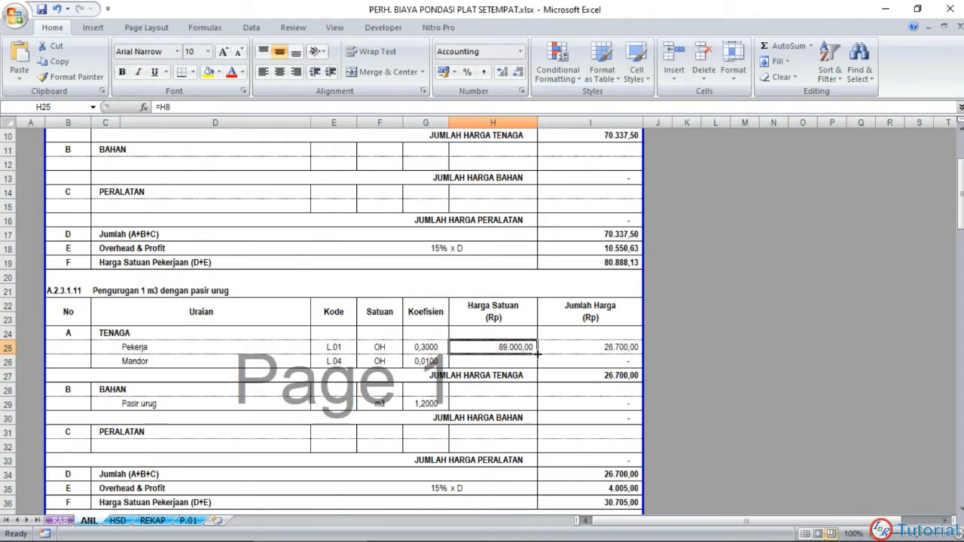
{"action": "left_click_drag", "start_coordinate": [537, 352], "coordinate": [537, 365]}
Step: Link the Pasir urug material price in ANL cell H29 to the Pasir Urug price in HSD cell O17
{"action": "scroll", "coordinate": [524, 301], "scroll_direction": "down", "scroll_amount": 2}
{"action": "left_click", "coordinate": [482, 314]}
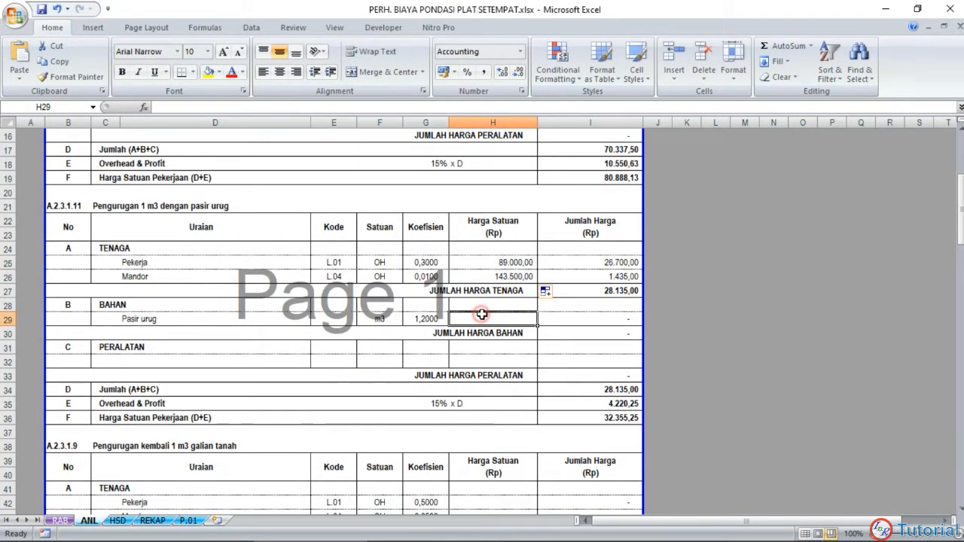
{"action": "type", "text": "="}
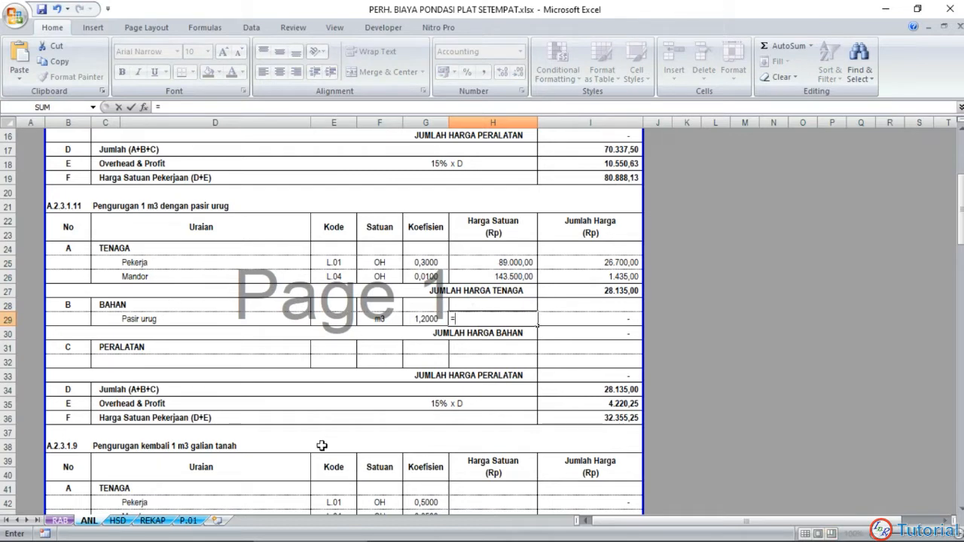
{"action": "left_click", "coordinate": [117, 521]}
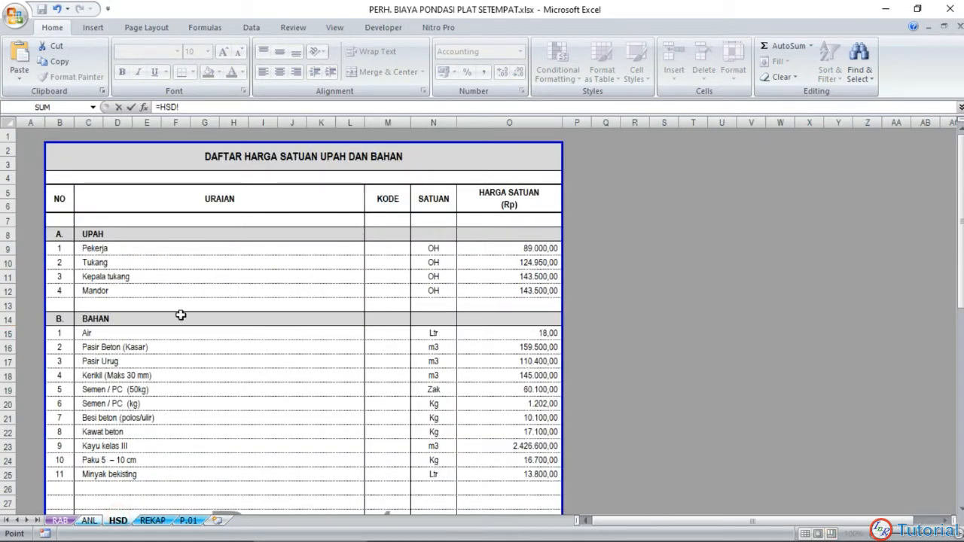
{"action": "left_click", "coordinate": [486, 361]}
{"action": "key", "text": "Return"}
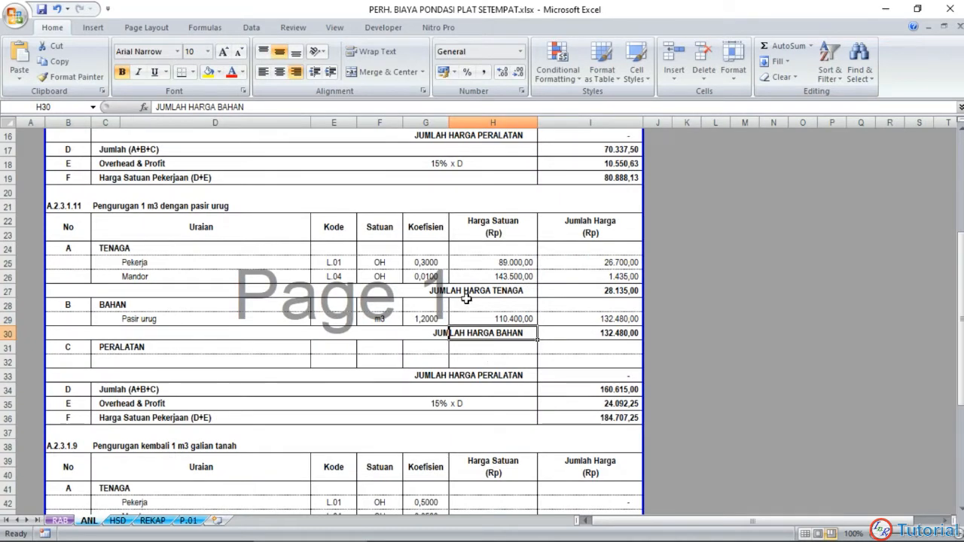
Step: Link section A's Pek. Pasir Urug unit price in RAB cell N10 to the Harga Satuan Pekerjaan in ANL cell I36
{"action": "scroll", "coordinate": [490, 310], "scroll_direction": "down", "scroll_amount": 2}
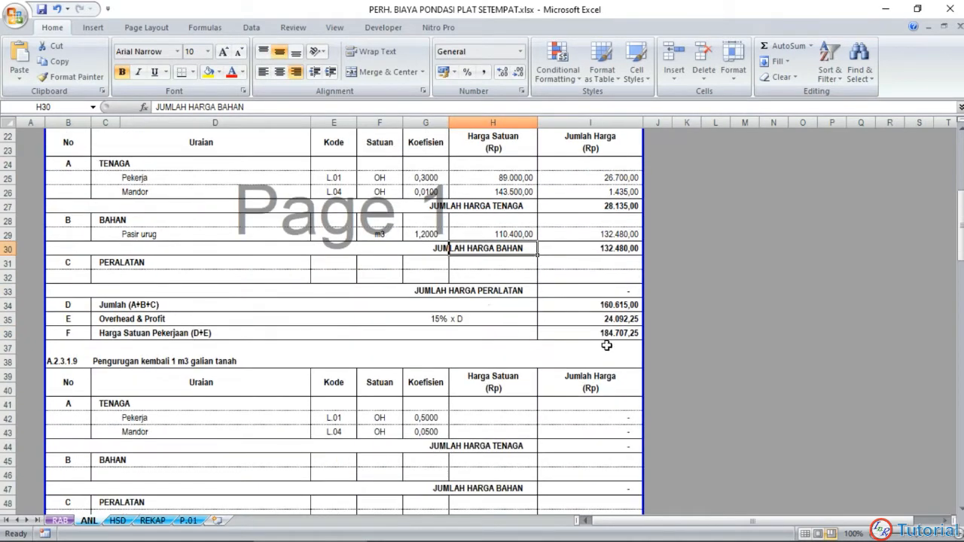
{"action": "left_click", "coordinate": [603, 336]}
{"action": "scroll", "coordinate": [487, 310], "scroll_direction": "up", "scroll_amount": 2}
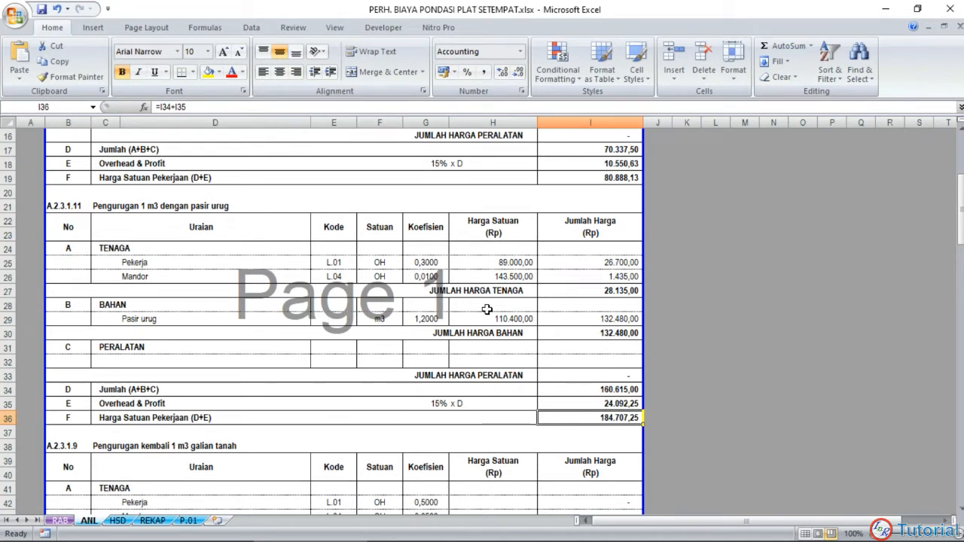
{"action": "scroll", "coordinate": [586, 402], "scroll_direction": "down", "scroll_amount": 1}
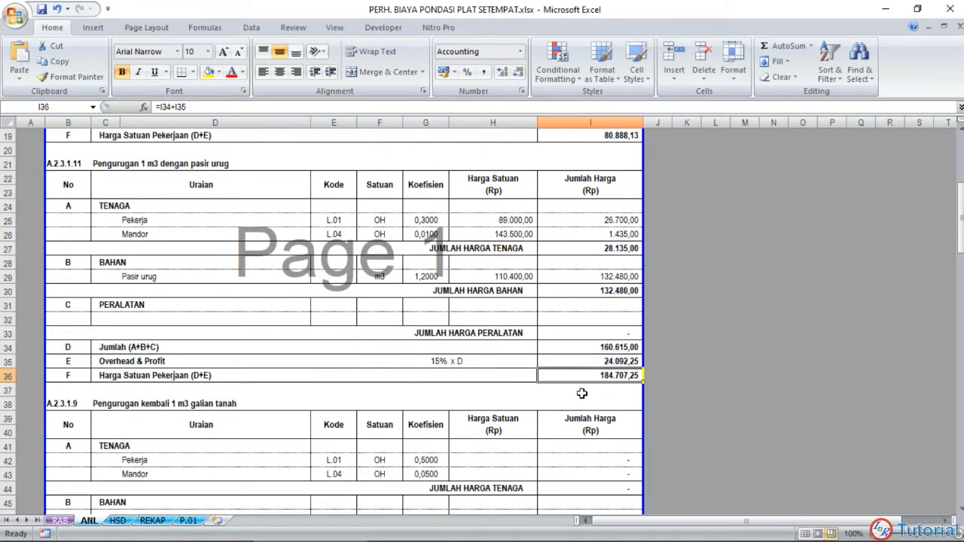
{"action": "left_click", "coordinate": [65, 520]}
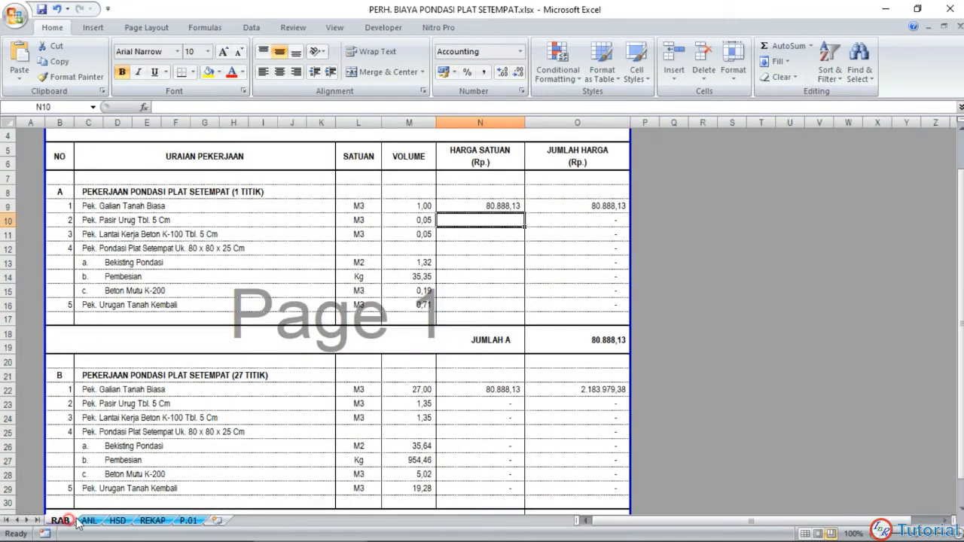
{"action": "type", "text": "="}
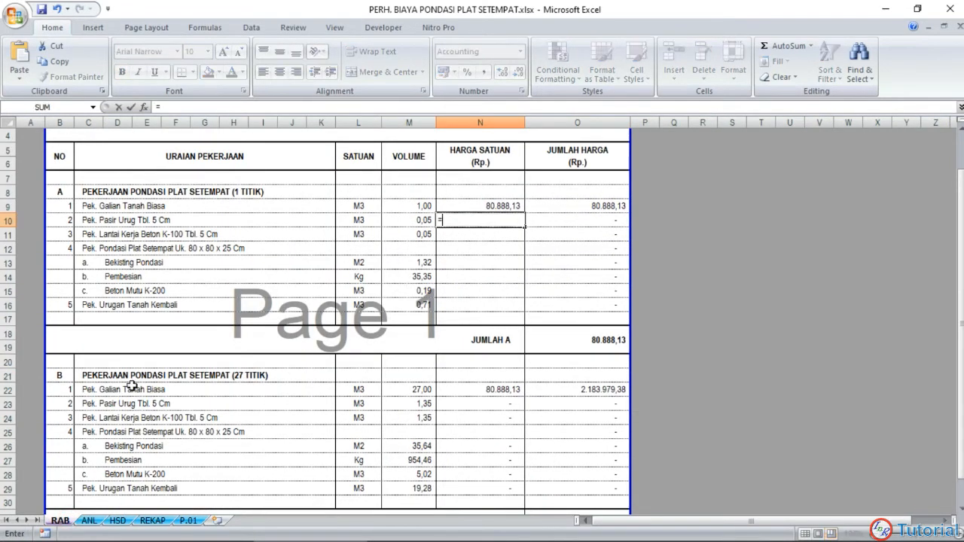
{"action": "left_click", "coordinate": [88, 520]}
{"action": "left_click", "coordinate": [578, 376]}
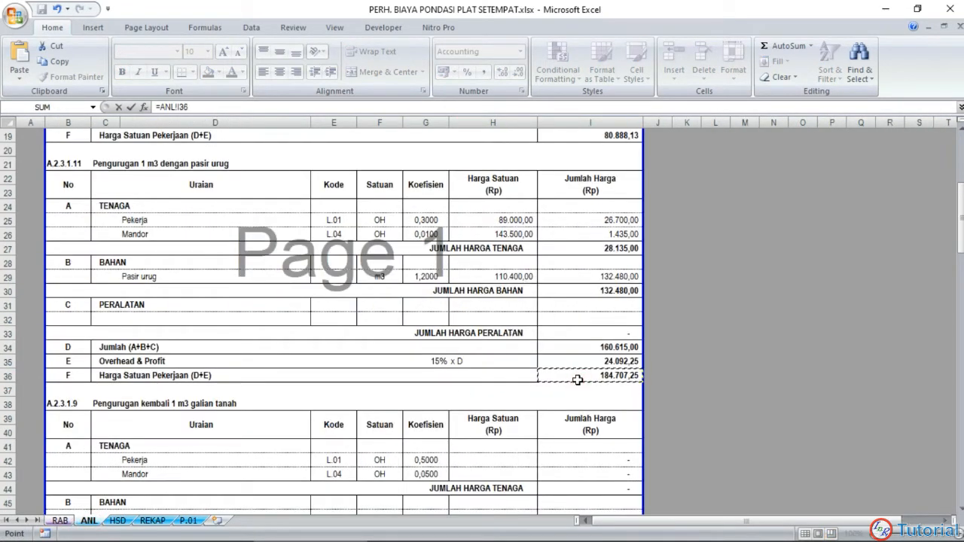
{"action": "key", "text": "Return"}
{"action": "scroll", "coordinate": [481, 323], "scroll_direction": "down", "scroll_amount": 1}
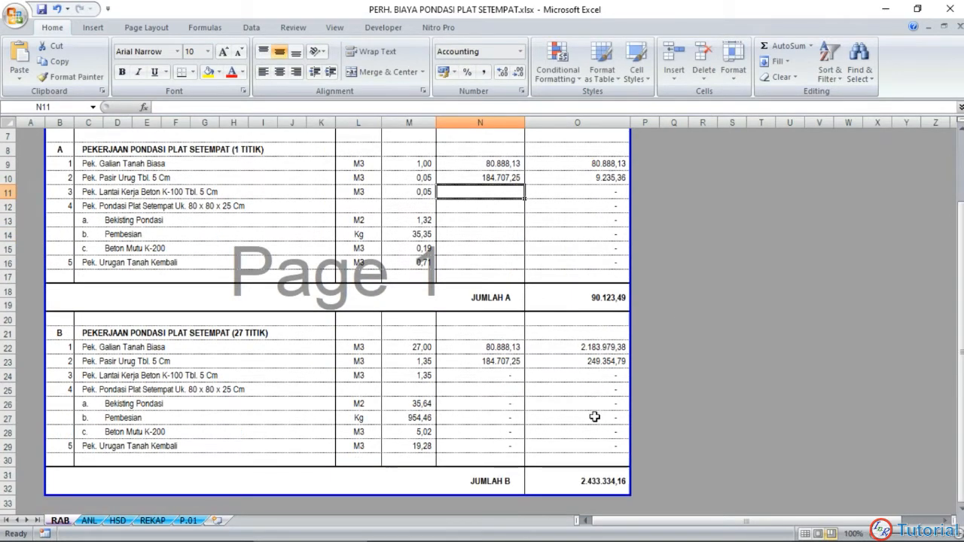
{"action": "scroll", "coordinate": [459, 338], "scroll_direction": "up", "scroll_amount": 2}
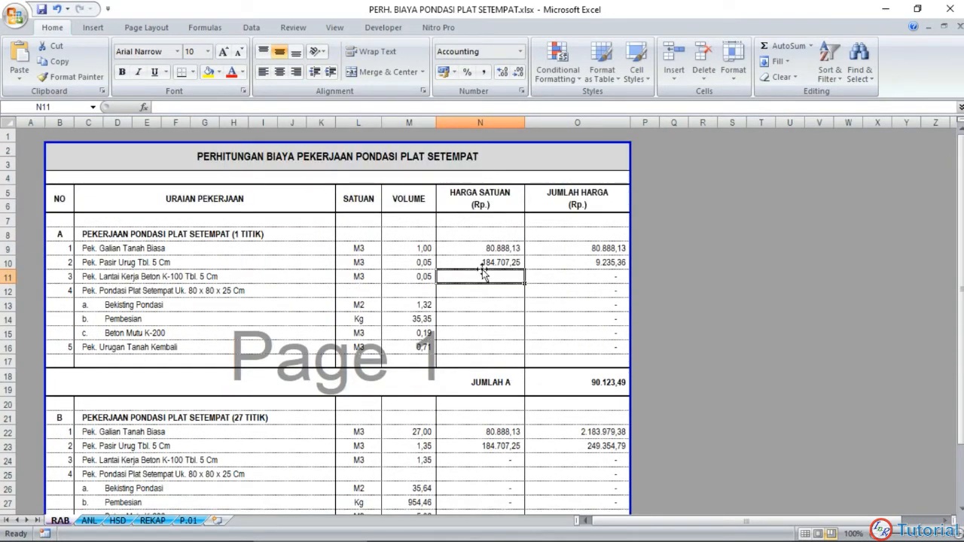
{"action": "scroll", "coordinate": [482, 275], "scroll_direction": "down", "scroll_amount": 1}
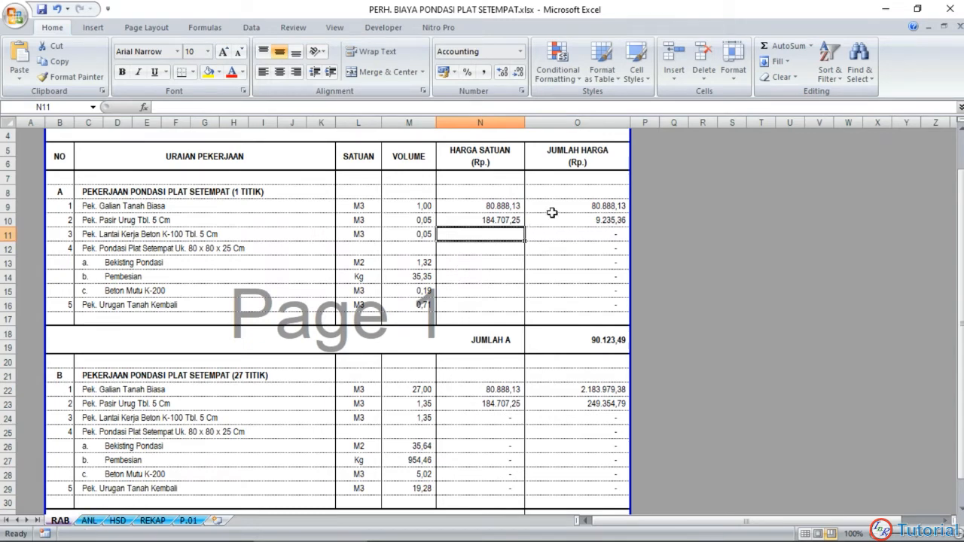
Step: In ANL analysis A.2.3.1.9, link the Pekerja price in H42 to H25 and the Mandor price in H43 to H26
{"action": "left_click", "coordinate": [89, 521]}
{"action": "scroll", "coordinate": [268, 375], "scroll_direction": "down", "scroll_amount": 2}
{"action": "scroll", "coordinate": [268, 374], "scroll_direction": "down", "scroll_amount": 1}
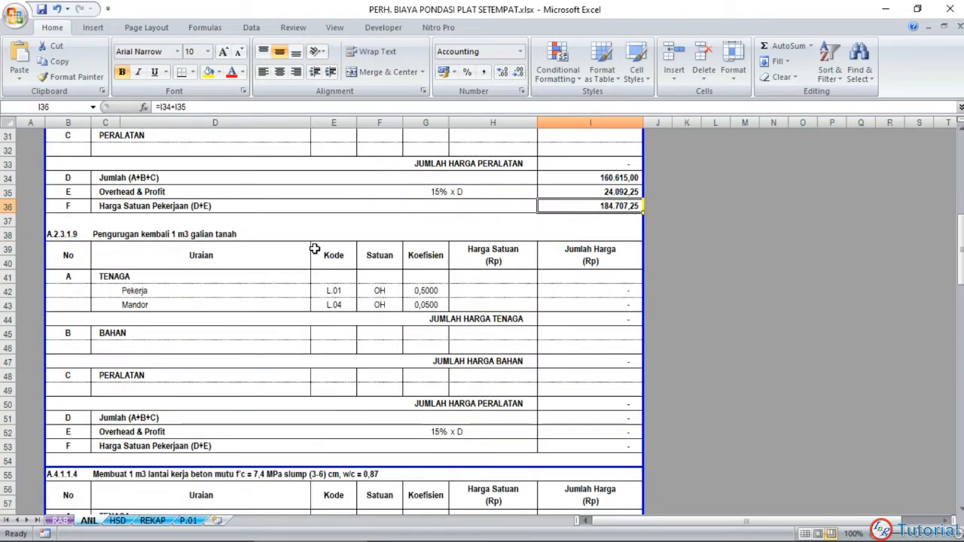
{"action": "left_click", "coordinate": [485, 289]}
{"action": "type", "text": "="}
{"action": "scroll", "coordinate": [486, 288], "scroll_direction": "up", "scroll_amount": 4}
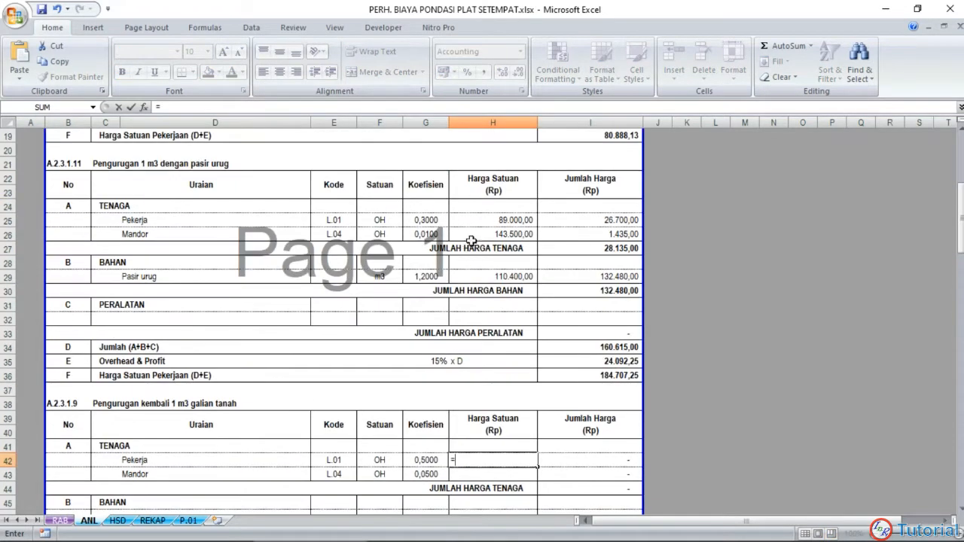
{"action": "left_click", "coordinate": [482, 219]}
{"action": "key", "text": "Return"}
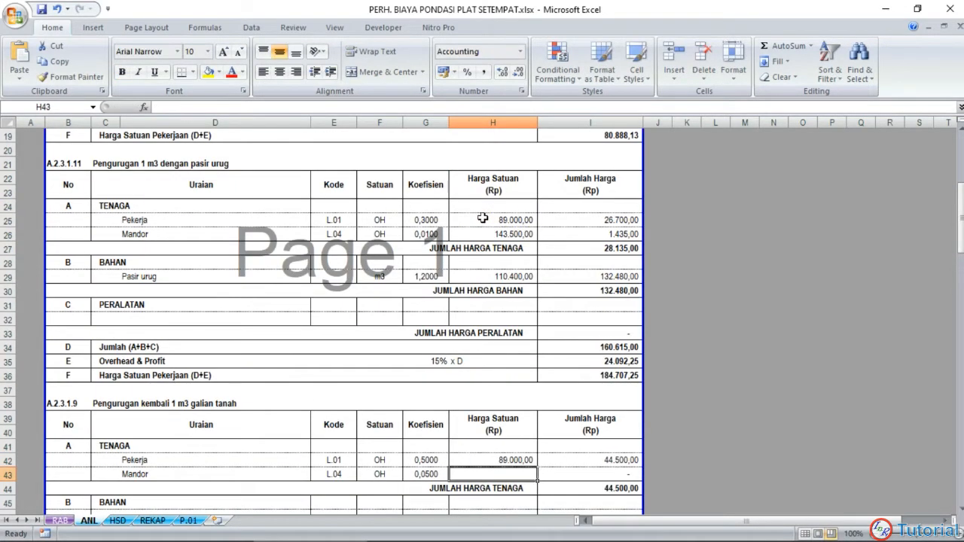
{"action": "type", "text": "="}
{"action": "left_click", "coordinate": [473, 231]}
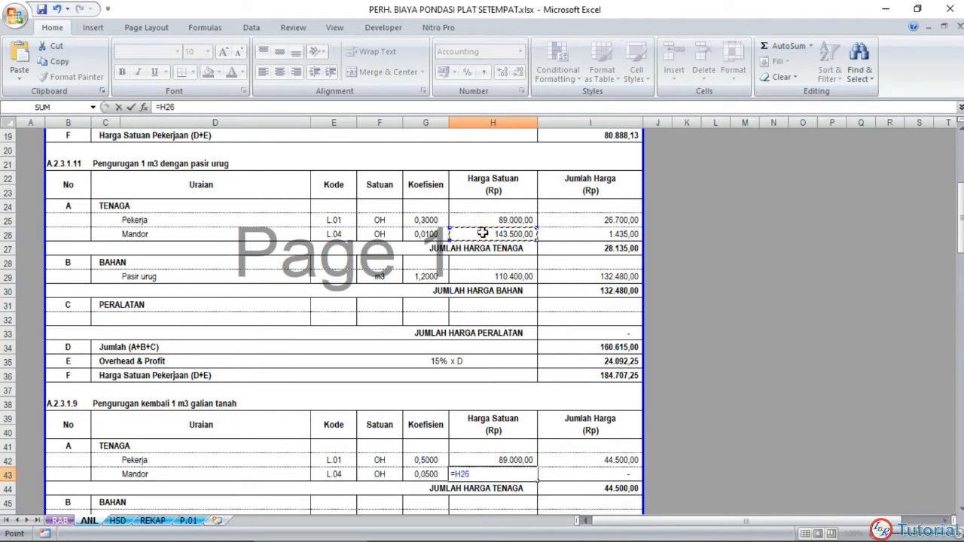
{"action": "key", "text": "Return"}
Step: Link section A's Pek. Lantai Kerja Beton K-100 unit price in RAB cell N11 to ANL cell I53
{"action": "scroll", "coordinate": [482, 394], "scroll_direction": "down", "scroll_amount": 5}
{"action": "left_click", "coordinate": [581, 407]}
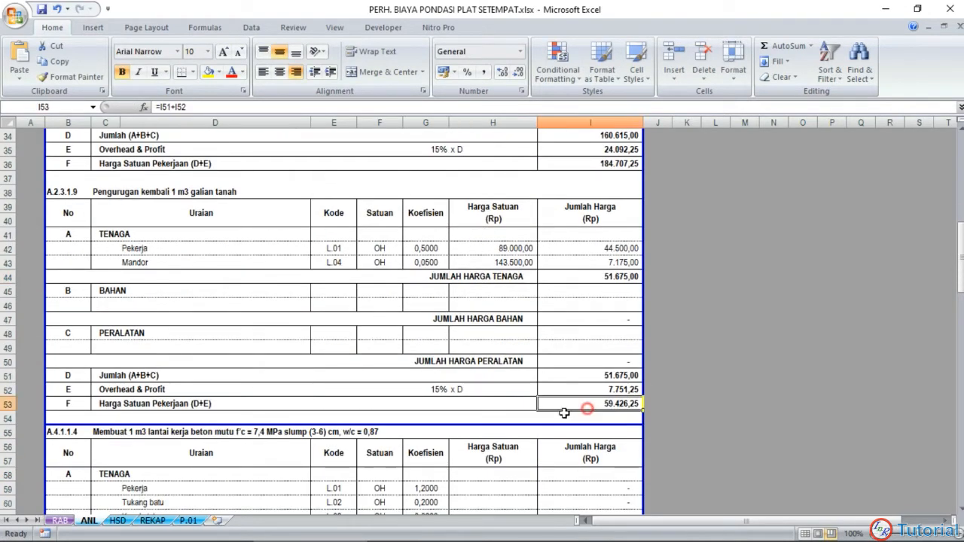
{"action": "left_click", "coordinate": [61, 520]}
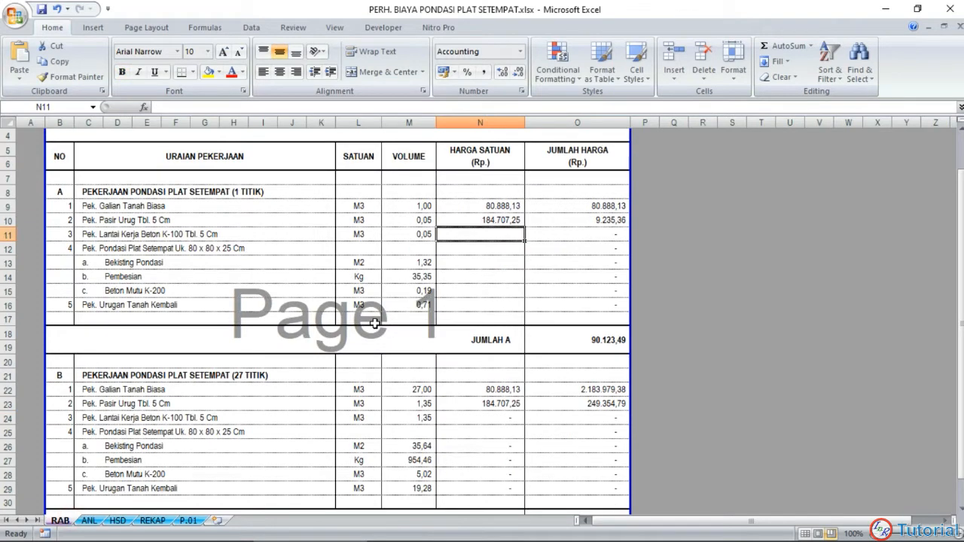
{"action": "type", "text": "="}
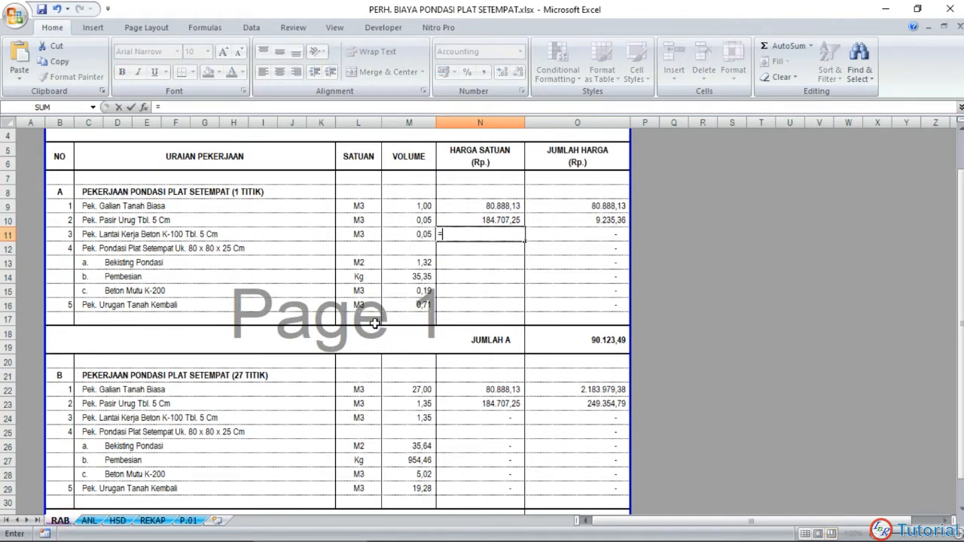
{"action": "left_click", "coordinate": [89, 520]}
{"action": "scroll", "coordinate": [430, 357], "scroll_direction": "down", "scroll_amount": 5}
{"action": "scroll", "coordinate": [430, 294], "scroll_direction": "up", "scroll_amount": 1}
{"action": "left_click", "coordinate": [589, 276]}
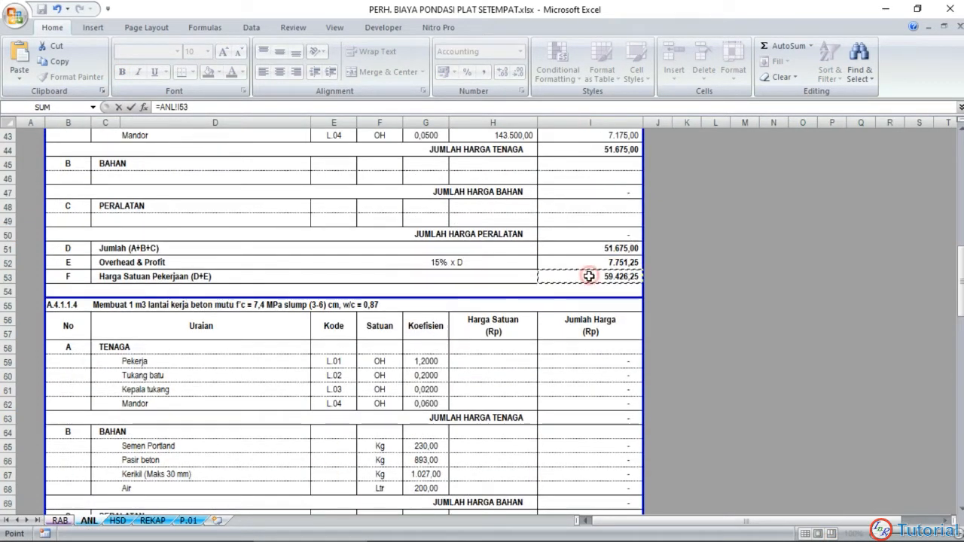
{"action": "key", "text": "Return"}
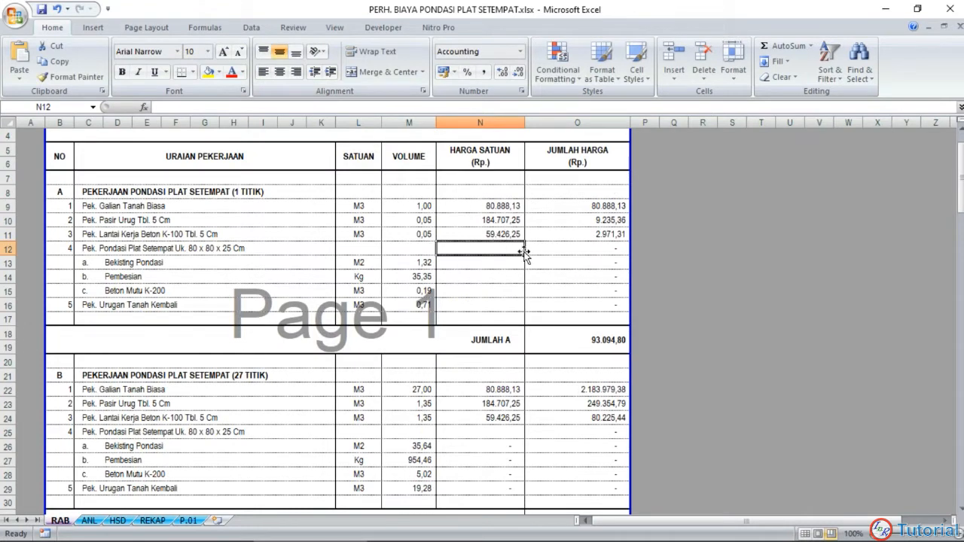
Step: Clear the unit price link from the Pek. Lantai Kerja Beton K-100 cell N11 on the RAB sheet
{"action": "left_click", "coordinate": [176, 235]}
{"action": "left_click", "coordinate": [470, 233]}
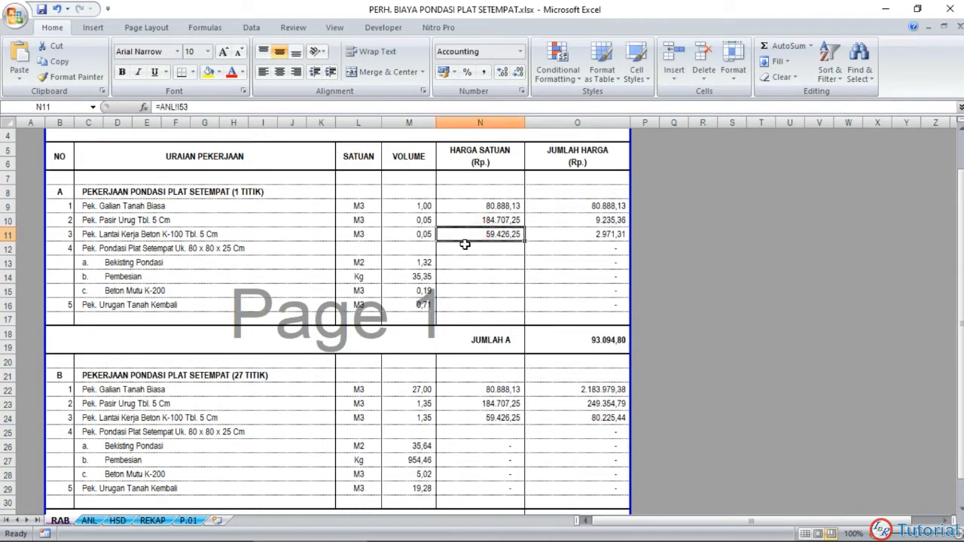
{"action": "key", "text": "Delete"}
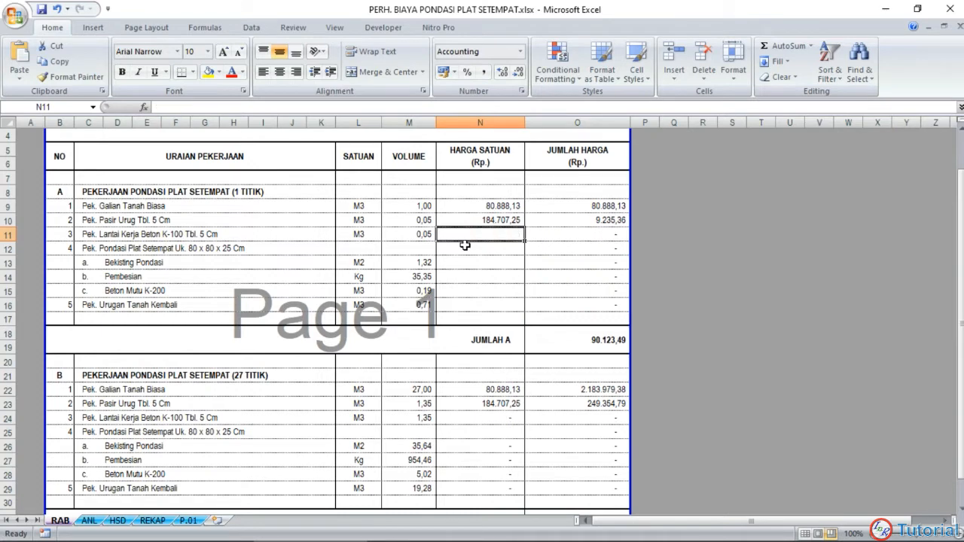
Step: Link section A's Pek. Urugan Tanah Kembali unit price in RAB cell N16 to the Harga Satuan Pekerjaan in ANL cell I53
{"action": "left_click", "coordinate": [498, 306]}
{"action": "type", "text": "="}
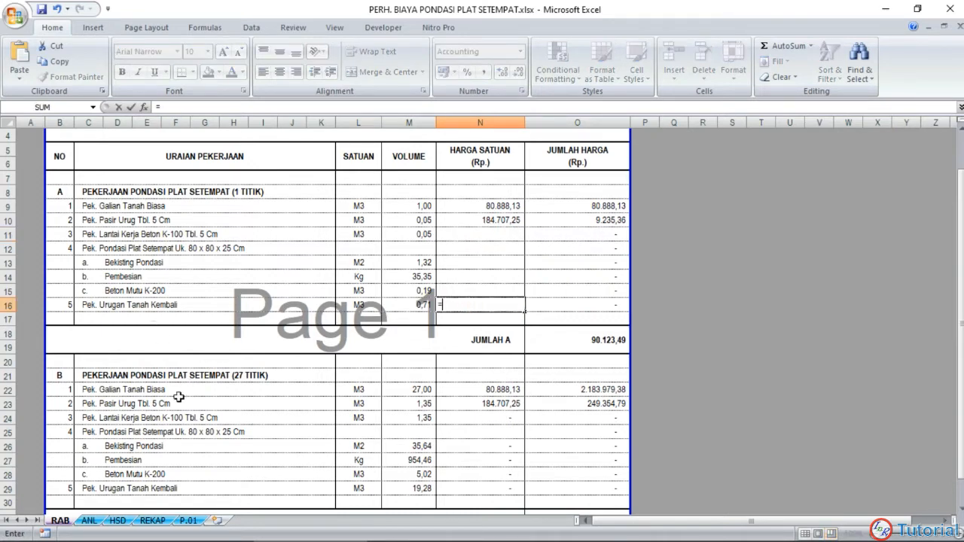
{"action": "left_click", "coordinate": [89, 521]}
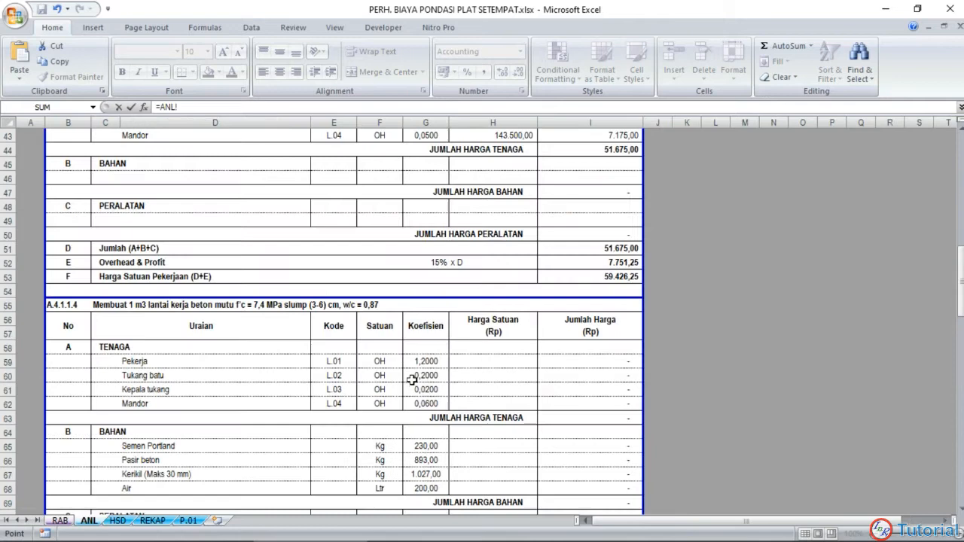
{"action": "left_click", "coordinate": [567, 279]}
{"action": "key", "text": "Return"}
{"action": "scroll", "coordinate": [482, 250], "scroll_direction": "down", "scroll_amount": 1}
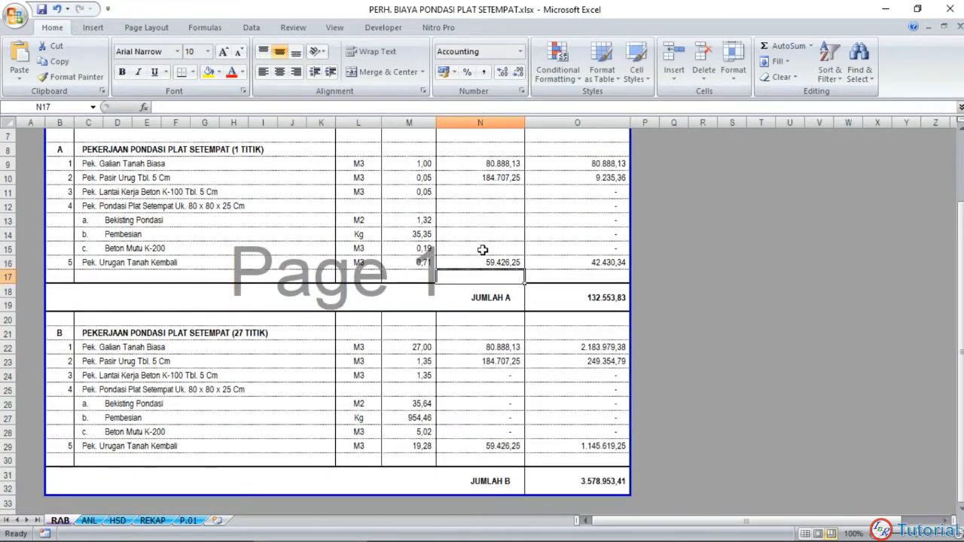
{"action": "scroll", "coordinate": [482, 234], "scroll_direction": "up", "scroll_amount": 1}
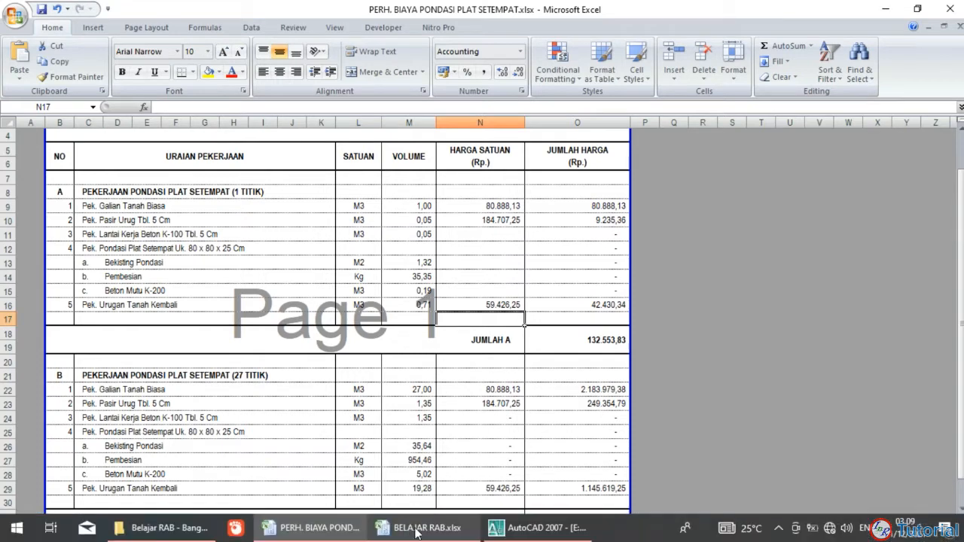
Step: In ANL analysis A.4.1.1.4, link the Pekerja price in H59 to the Pekerja wage in HSD cell O9
{"action": "left_click", "coordinate": [417, 533]}
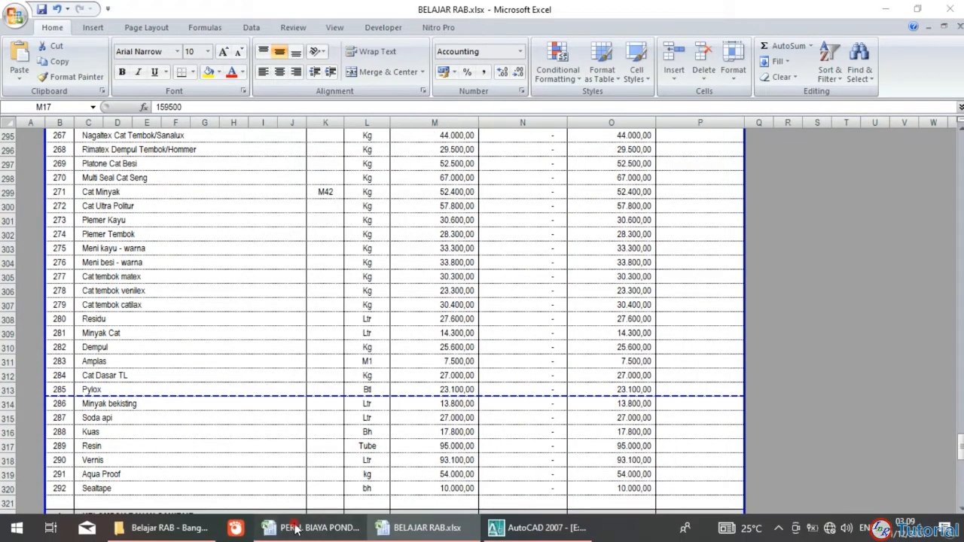
{"action": "left_click", "coordinate": [295, 530]}
{"action": "left_click", "coordinate": [89, 519]}
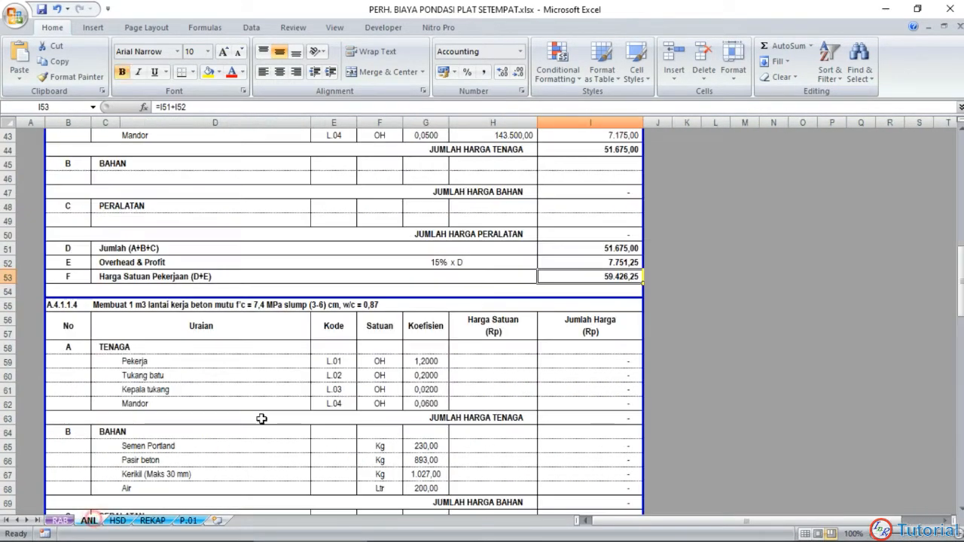
{"action": "scroll", "coordinate": [318, 325], "scroll_direction": "down", "scroll_amount": 2}
{"action": "left_click", "coordinate": [475, 273]}
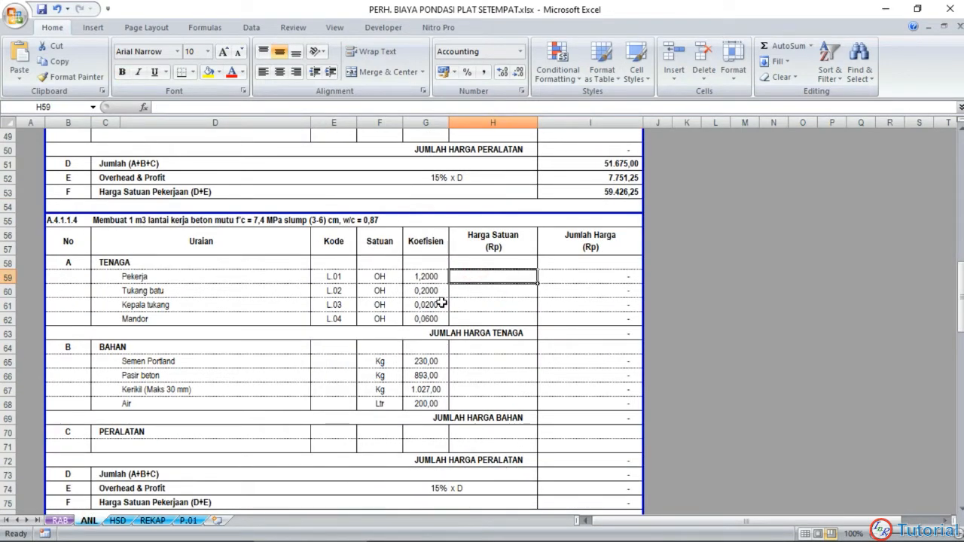
{"action": "type", "text": "="}
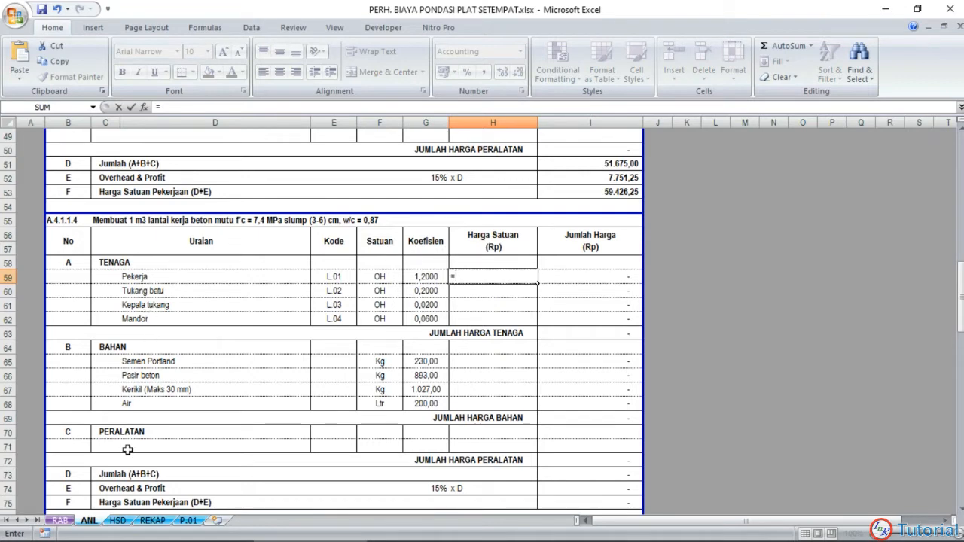
{"action": "left_click", "coordinate": [118, 521]}
{"action": "left_click", "coordinate": [514, 254]}
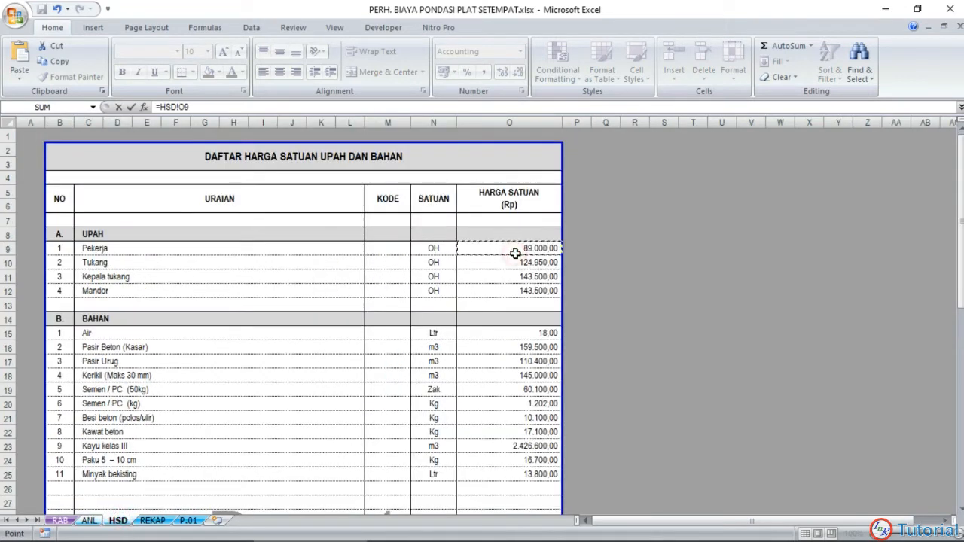
{"action": "key", "text": "Return"}
Step: Fill the Pekerja price link from H59 down to H62 for Tukang batu, Kepala tukang and Mandor
{"action": "left_click", "coordinate": [512, 276]}
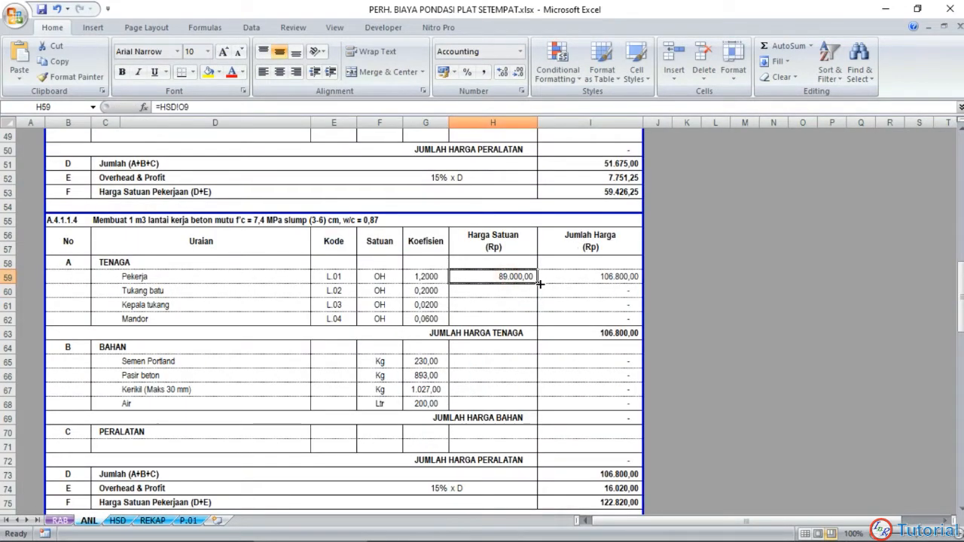
{"action": "left_click_drag", "start_coordinate": [537, 282], "coordinate": [536, 322]}
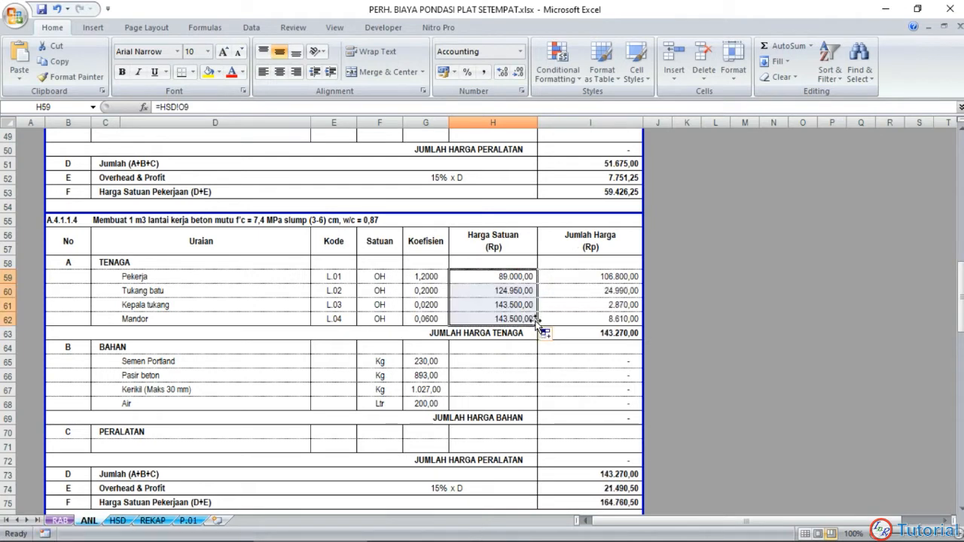
{"action": "left_click", "coordinate": [531, 278]}
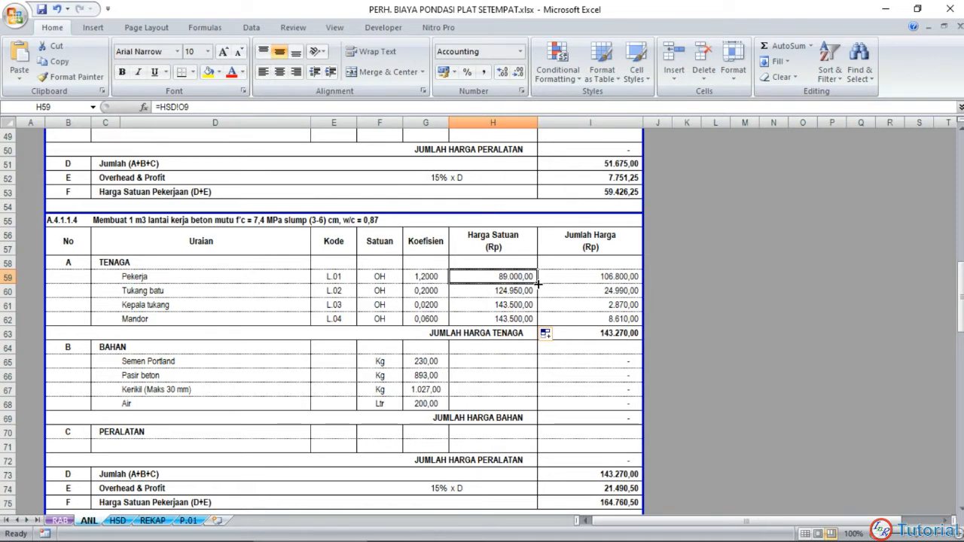
{"action": "left_click_drag", "start_coordinate": [528, 278], "coordinate": [527, 318]}
Step: Link analysis A.4.1.1.4's Semen Portland price in H65 to the per-kilogram Semen / PC price in HSD cell O20
{"action": "scroll", "coordinate": [497, 257], "scroll_direction": "down", "scroll_amount": 3}
{"action": "left_click", "coordinate": [493, 233]}
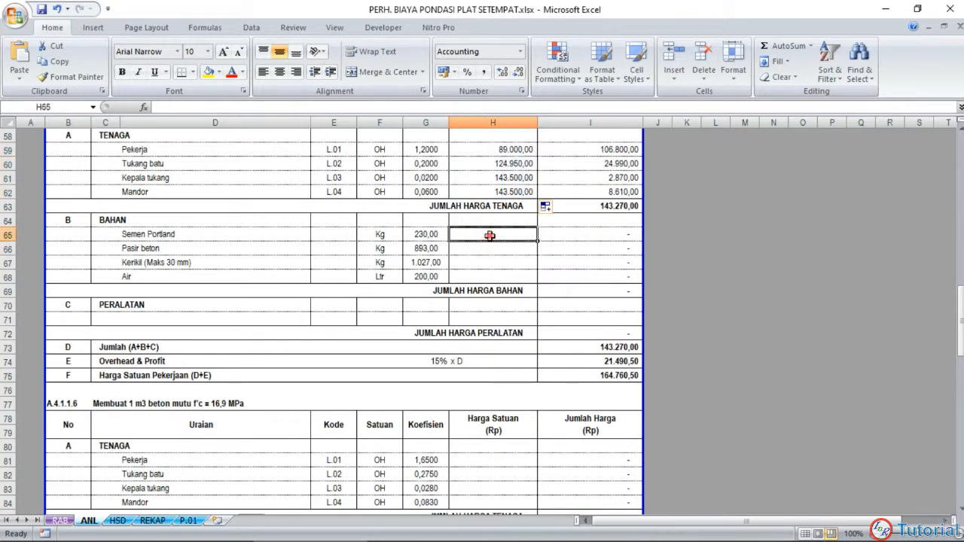
{"action": "scroll", "coordinate": [452, 263], "scroll_direction": "up", "scroll_amount": 2}
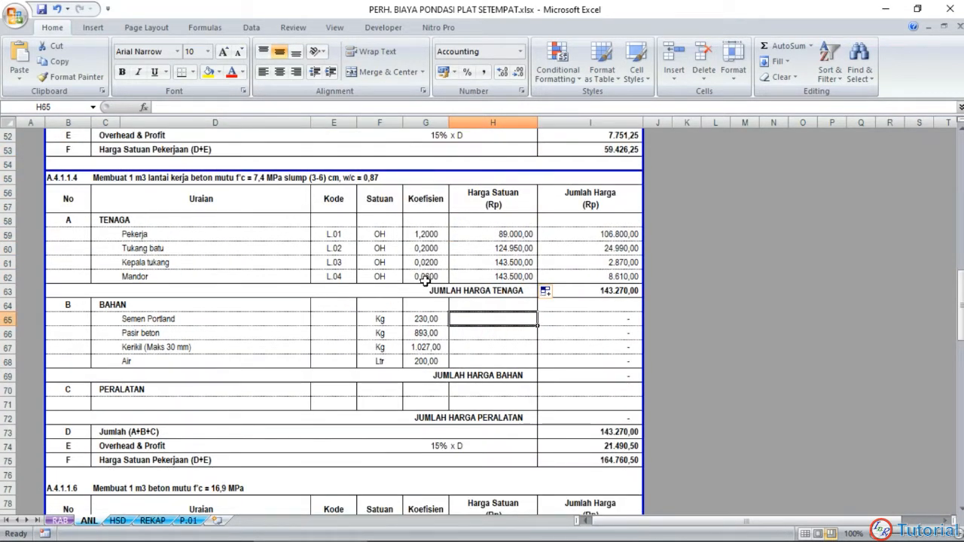
{"action": "left_click_drag", "start_coordinate": [381, 318], "coordinate": [381, 359]}
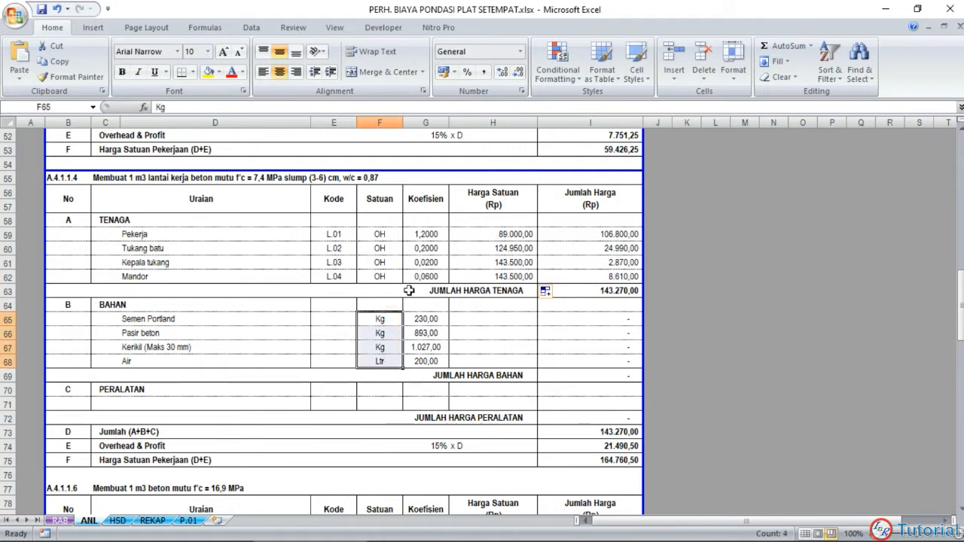
{"action": "left_click", "coordinate": [477, 319]}
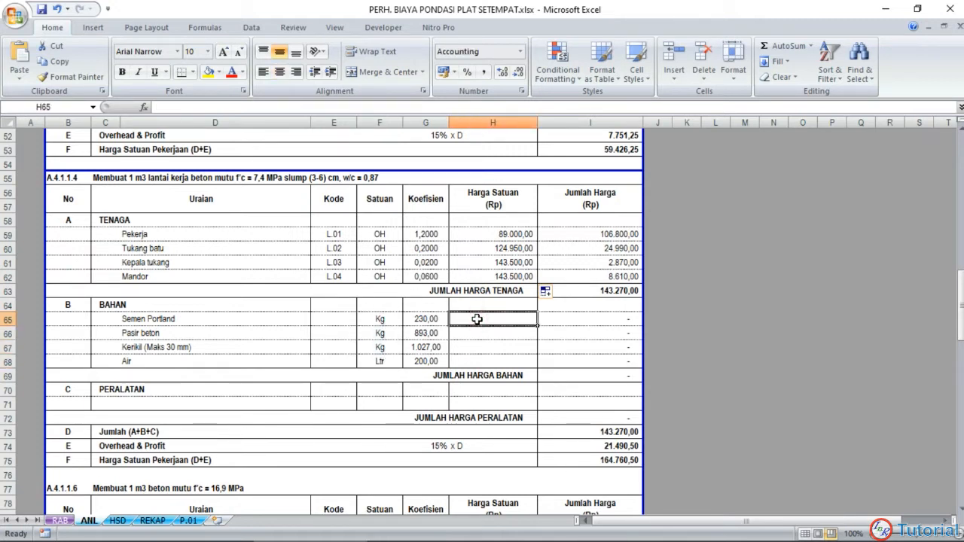
{"action": "type", "text": "="}
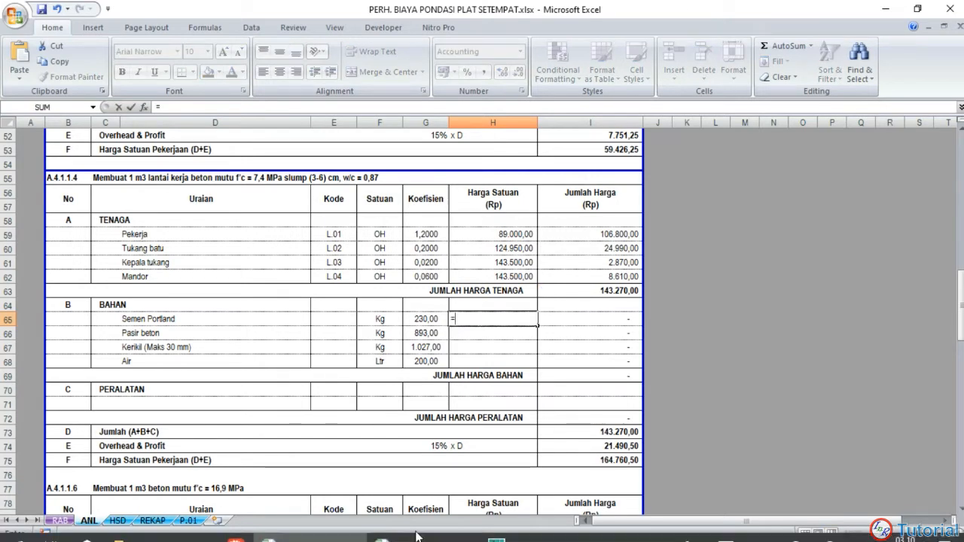
{"action": "mouse_move", "coordinate": [420, 533]}
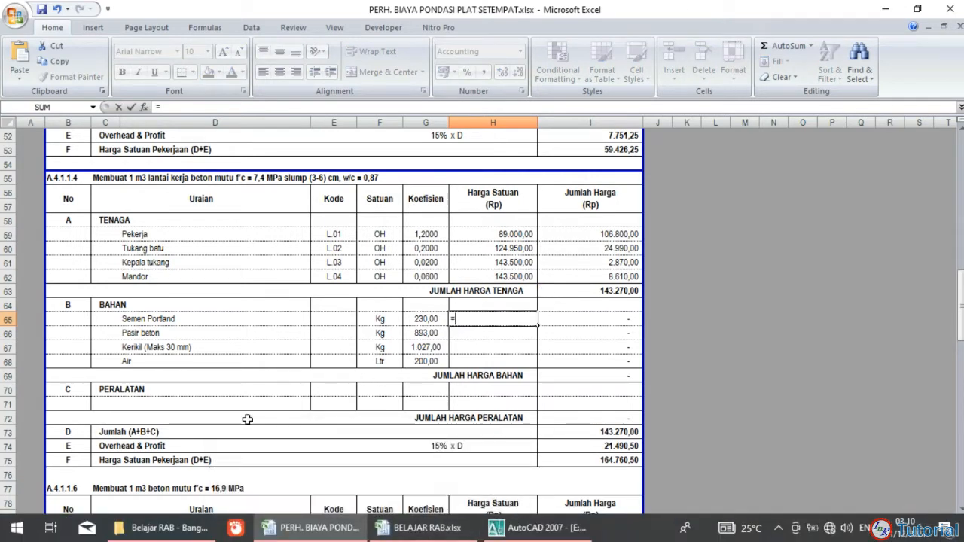
{"action": "left_click", "coordinate": [123, 523]}
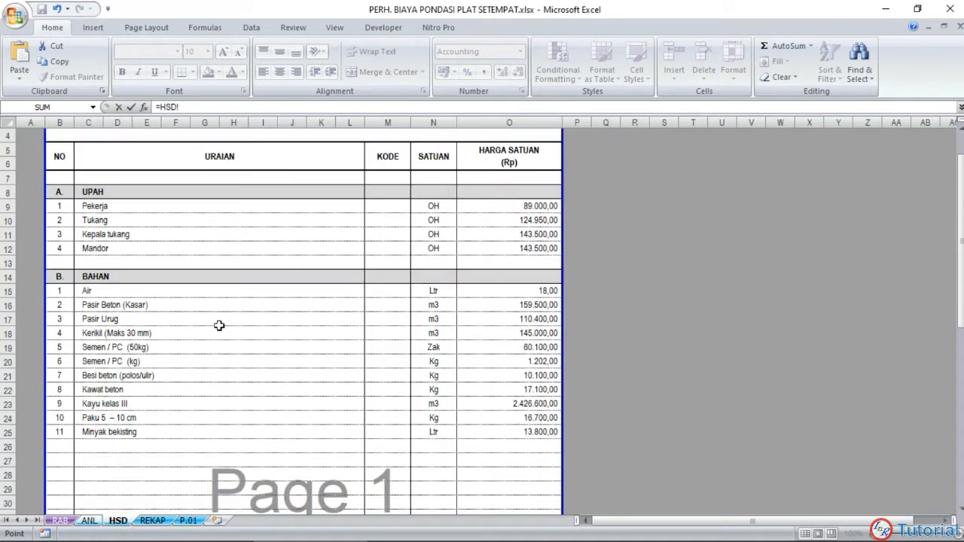
{"action": "left_click", "coordinate": [501, 363]}
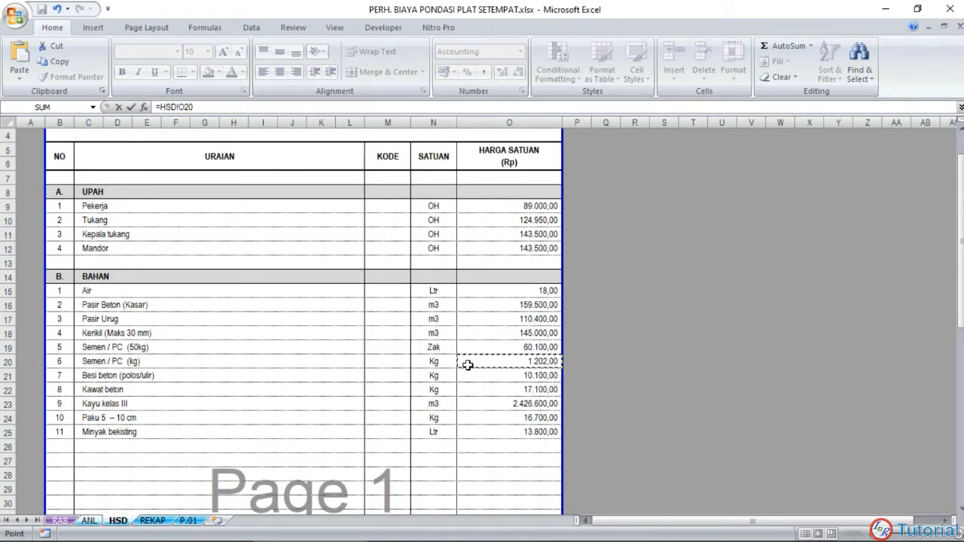
{"action": "key", "text": "Return"}
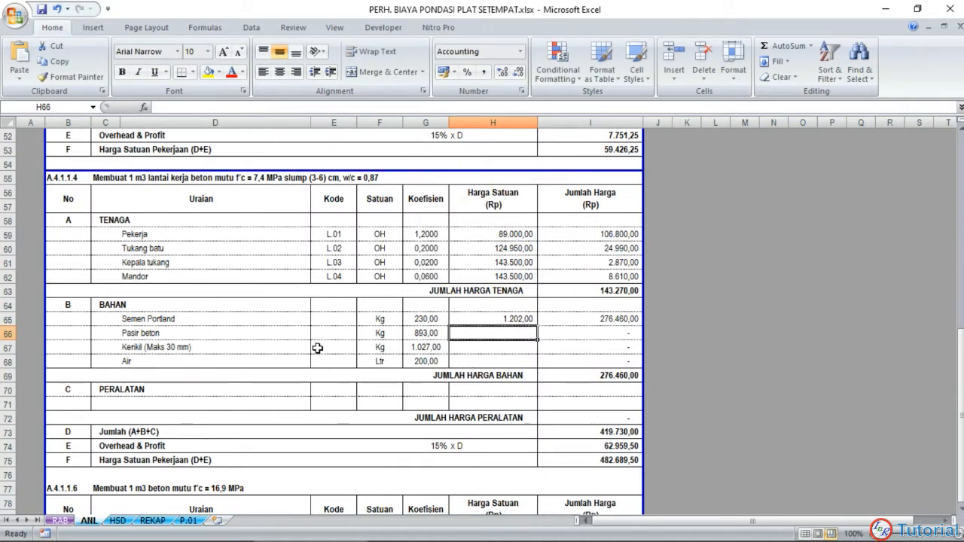
Step: Set analysis A.4.1.1.4's Pasir beton price in H66 to the Pasir Beton (Kasar) price in HSD cell O16 divided by 1400
{"action": "left_click", "coordinate": [380, 333]}
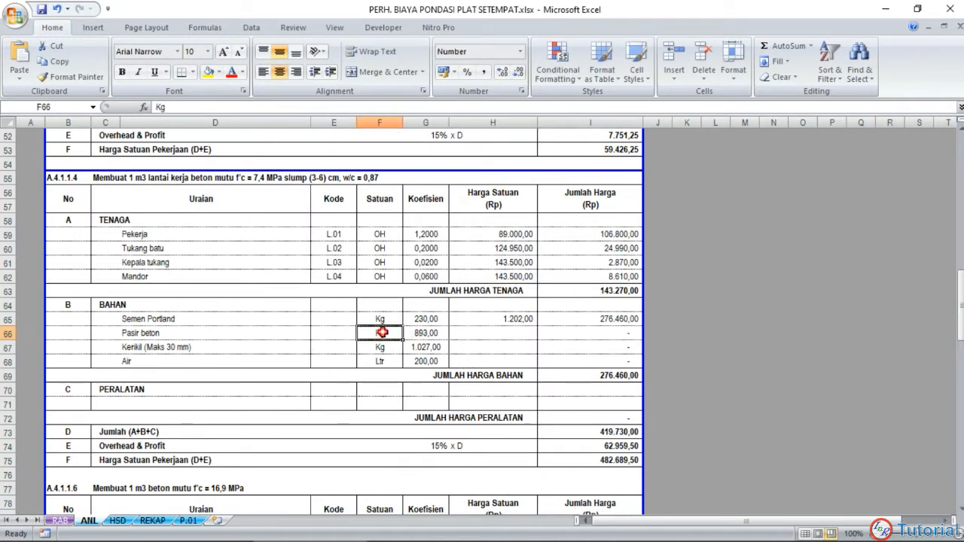
{"action": "left_click", "coordinate": [118, 521]}
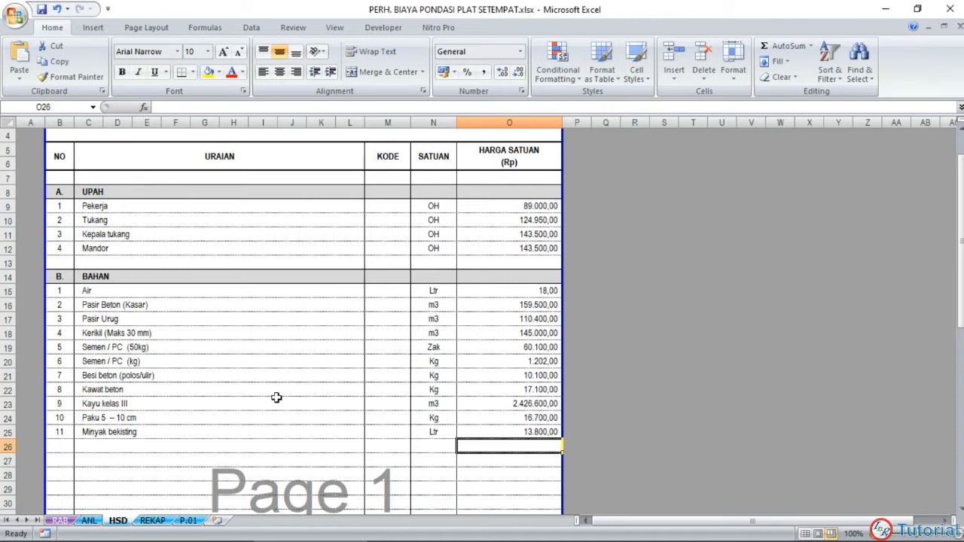
{"action": "left_click", "coordinate": [89, 521]}
{"action": "left_click", "coordinate": [494, 333]}
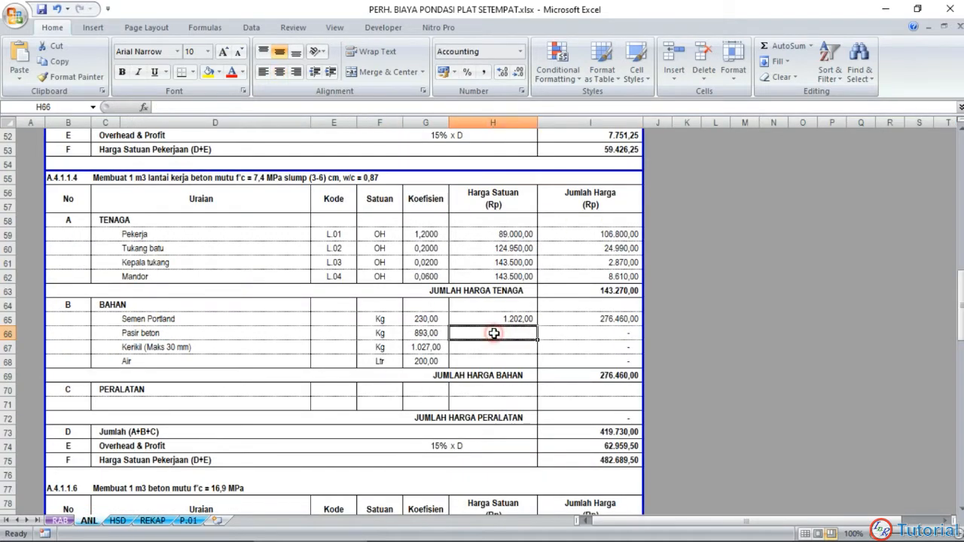
{"action": "scroll", "coordinate": [493, 333], "scroll_direction": "down", "scroll_amount": 10}
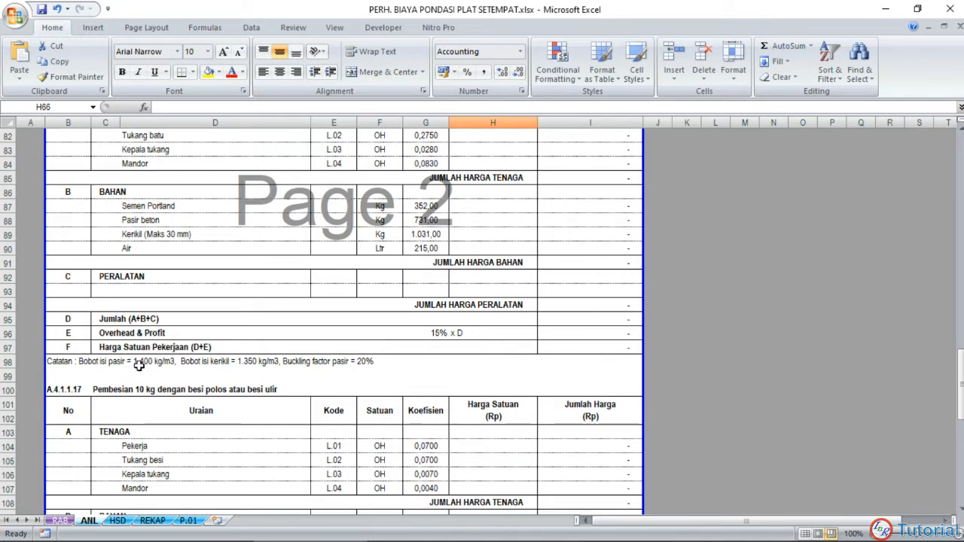
{"action": "scroll", "coordinate": [441, 276], "scroll_direction": "up", "scroll_amount": 4}
{"action": "scroll", "coordinate": [416, 260], "scroll_direction": "up", "scroll_amount": 3}
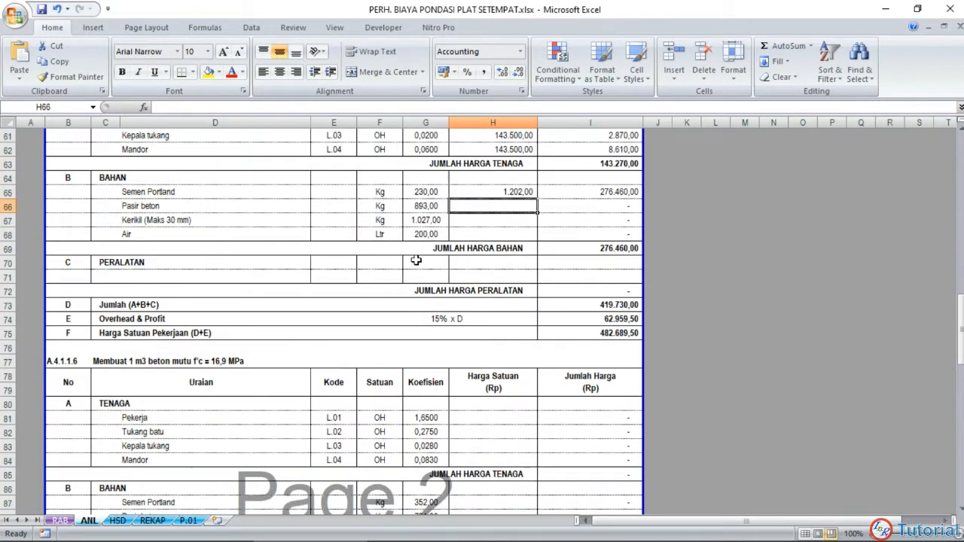
{"action": "type", "text": "="}
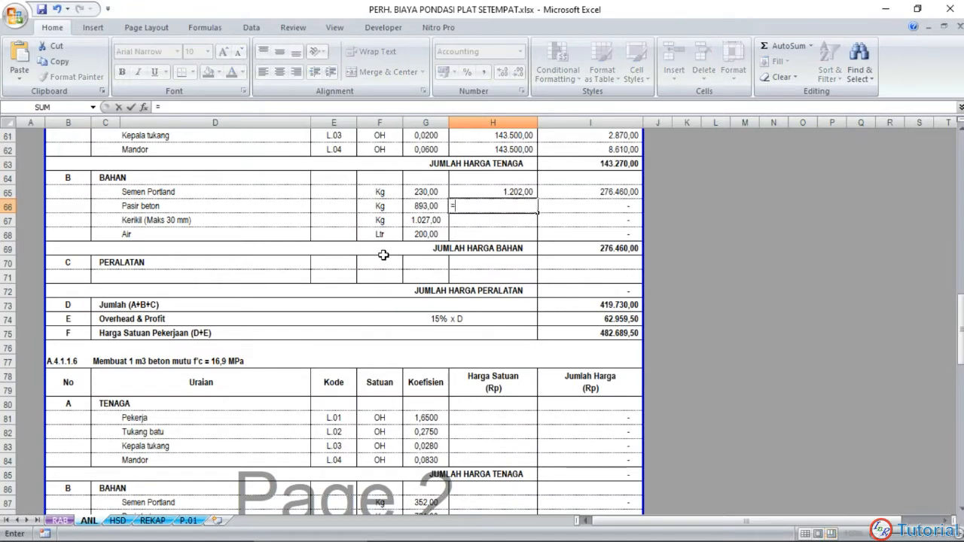
{"action": "left_click", "coordinate": [117, 520]}
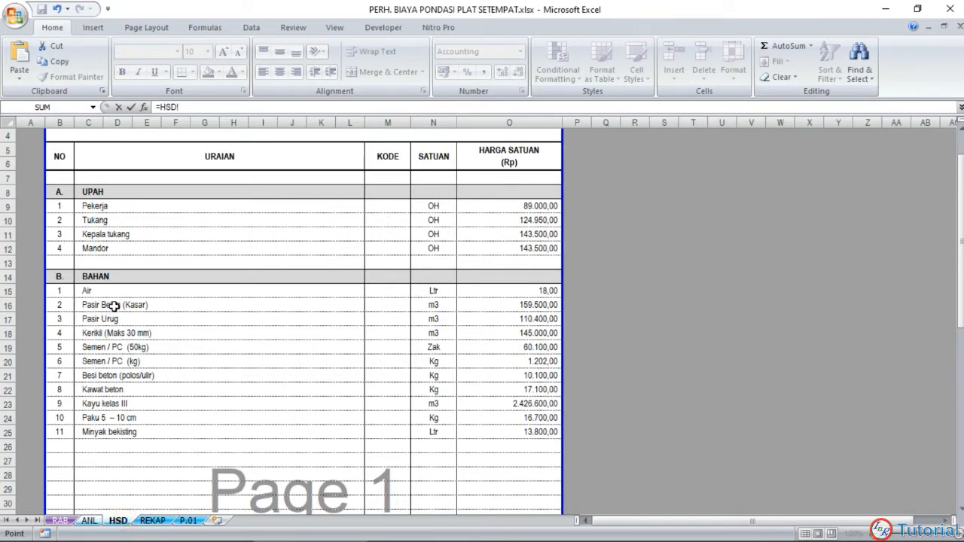
{"action": "left_click", "coordinate": [484, 305]}
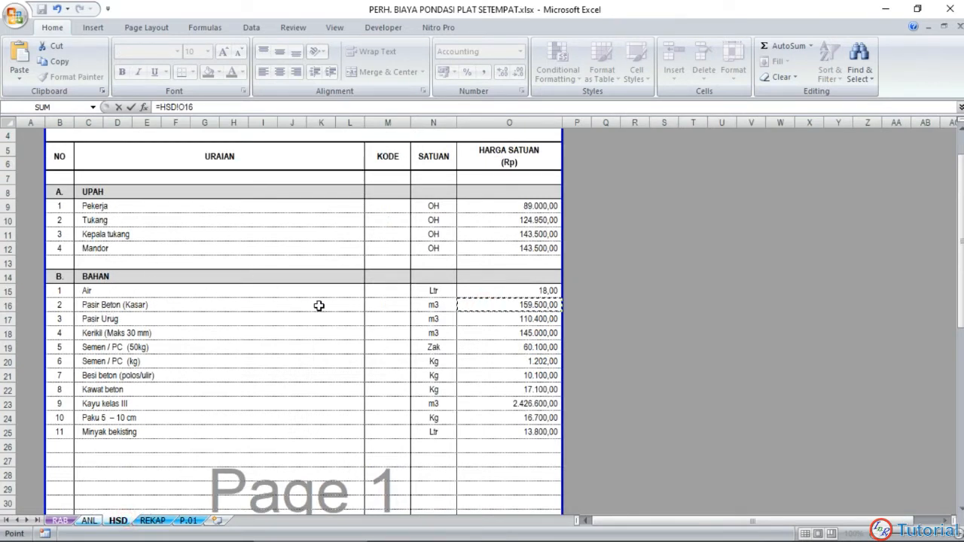
{"action": "type", "text": "/1400"}
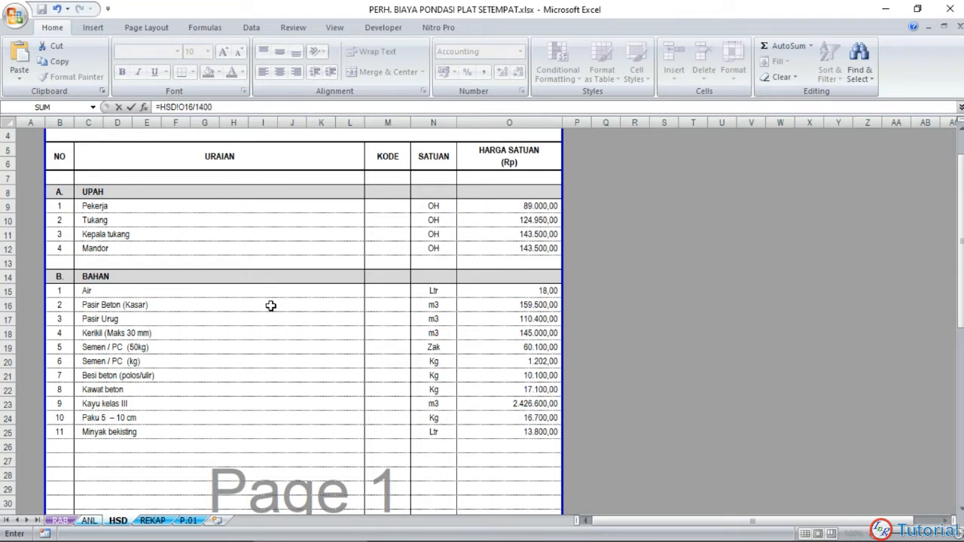
{"action": "key", "text": "Return"}
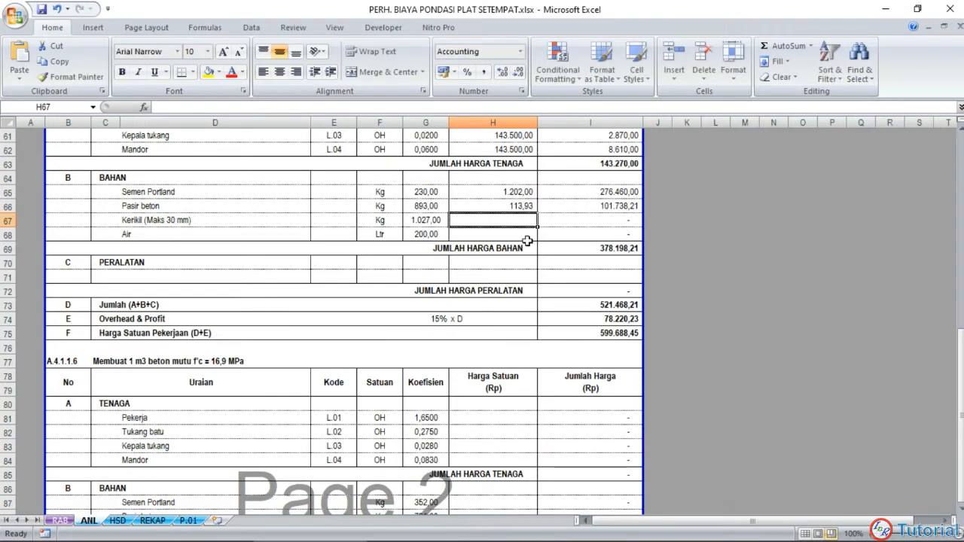
{"action": "left_click", "coordinate": [501, 204]}
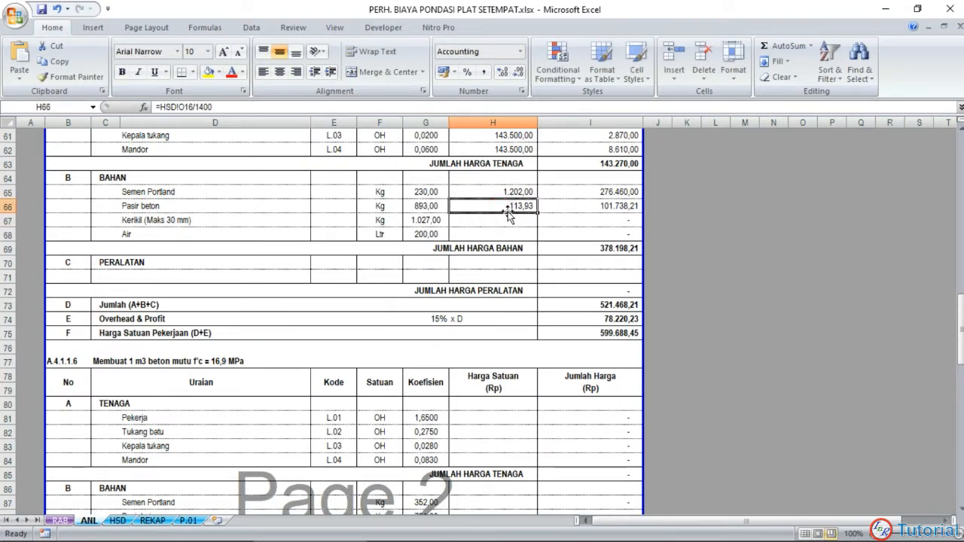
Step: Set analysis A.4.1.1.4's Kerikil (Maks 30 mm) price in H67 to the Kerikil price in HSD cell O18 divided by 1350
{"action": "left_click", "coordinate": [507, 220]}
{"action": "type", "text": "="}
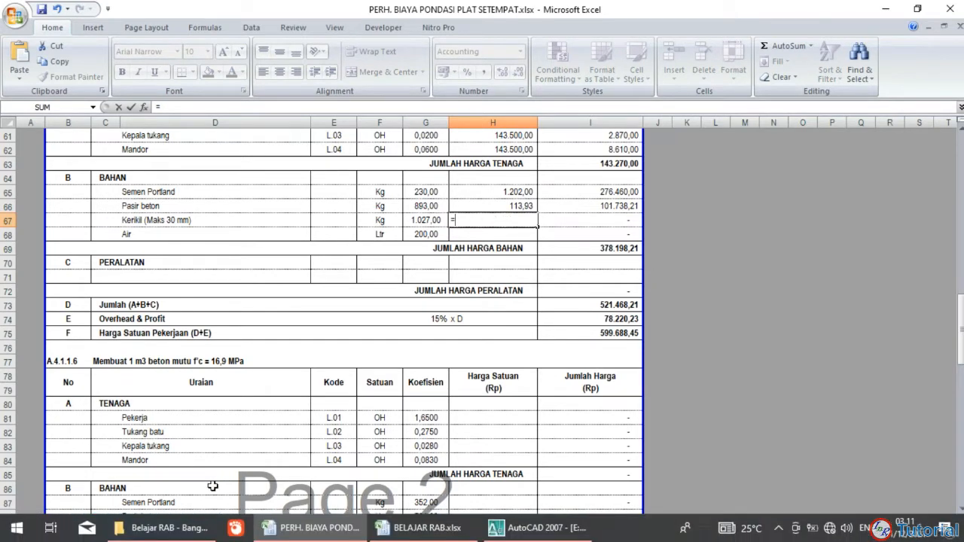
{"action": "left_click", "coordinate": [117, 520]}
{"action": "scroll", "coordinate": [258, 332], "scroll_direction": "down", "scroll_amount": 1}
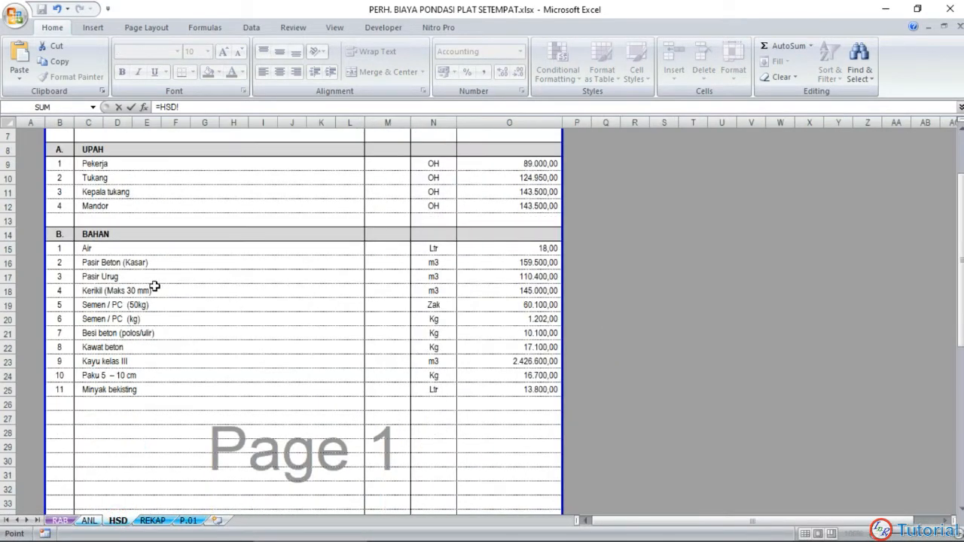
{"action": "left_click", "coordinate": [461, 289]}
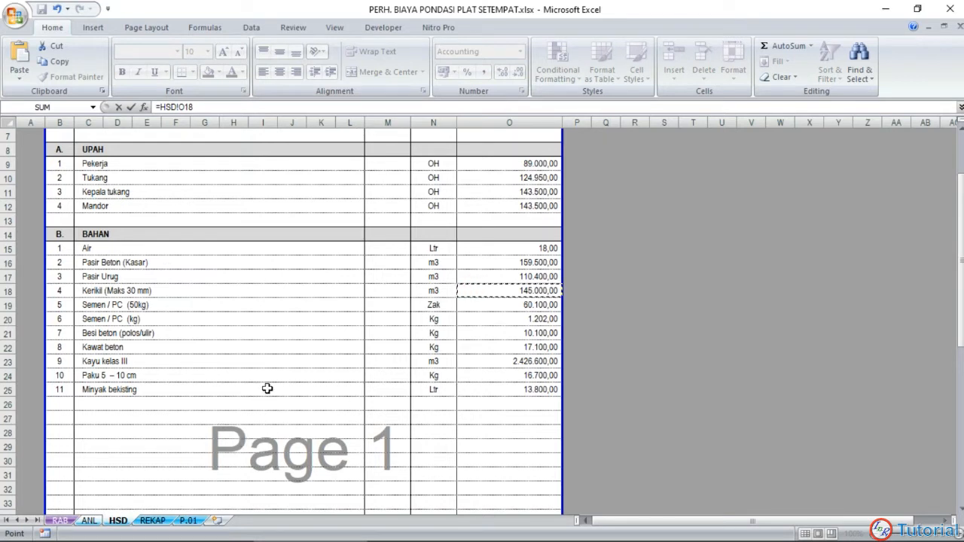
{"action": "type", "text": "/1350"}
{"action": "key", "text": "Return"}
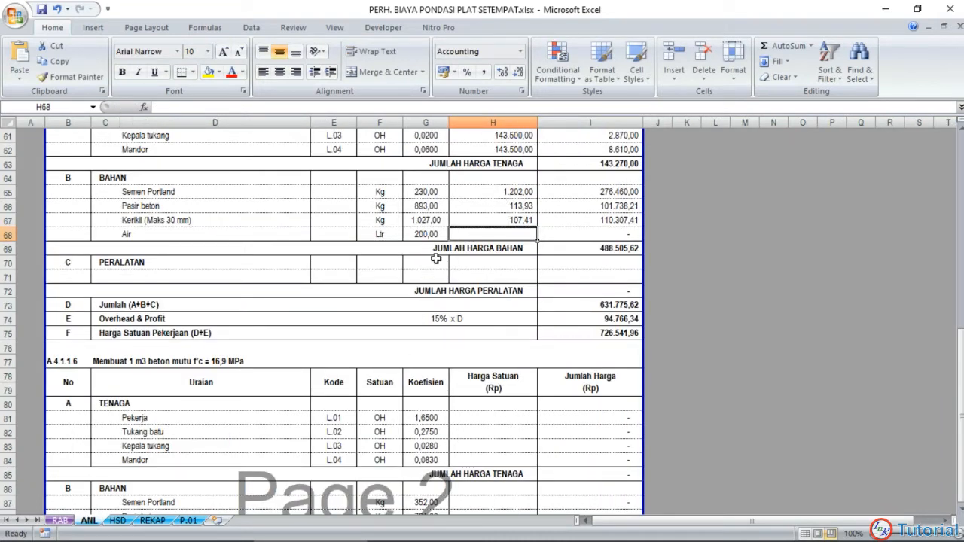
Step: Link analysis A.4.1.1.4's Air price in H68 to the Air price in HSD cell O15
{"action": "type", "text": "="}
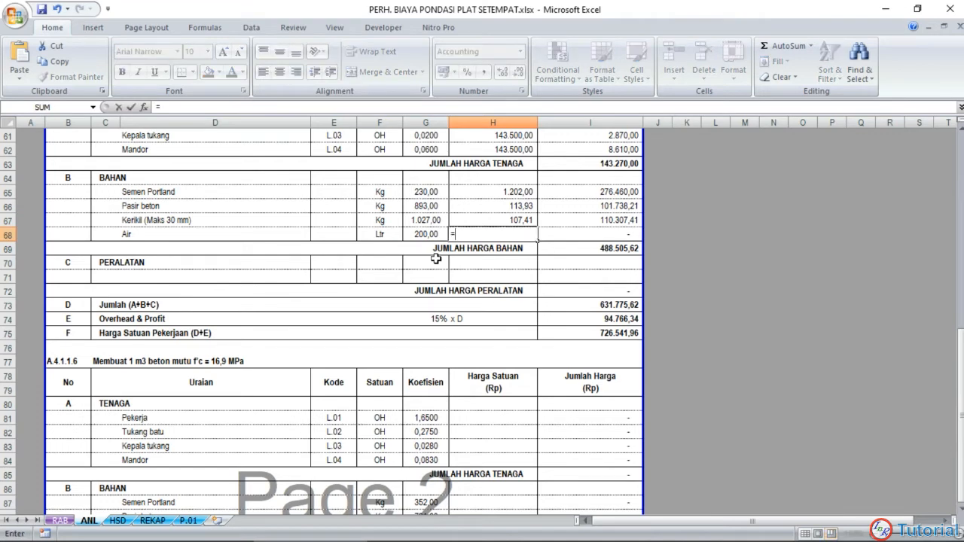
{"action": "left_click", "coordinate": [118, 520]}
{"action": "scroll", "coordinate": [231, 467], "scroll_direction": "up", "scroll_amount": 2}
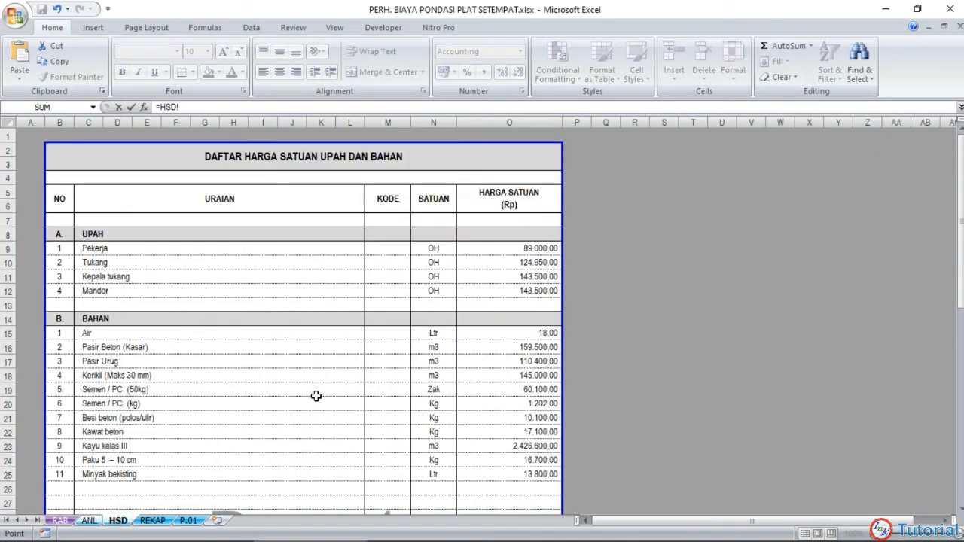
{"action": "left_click", "coordinate": [486, 335]}
{"action": "key", "text": "Return"}
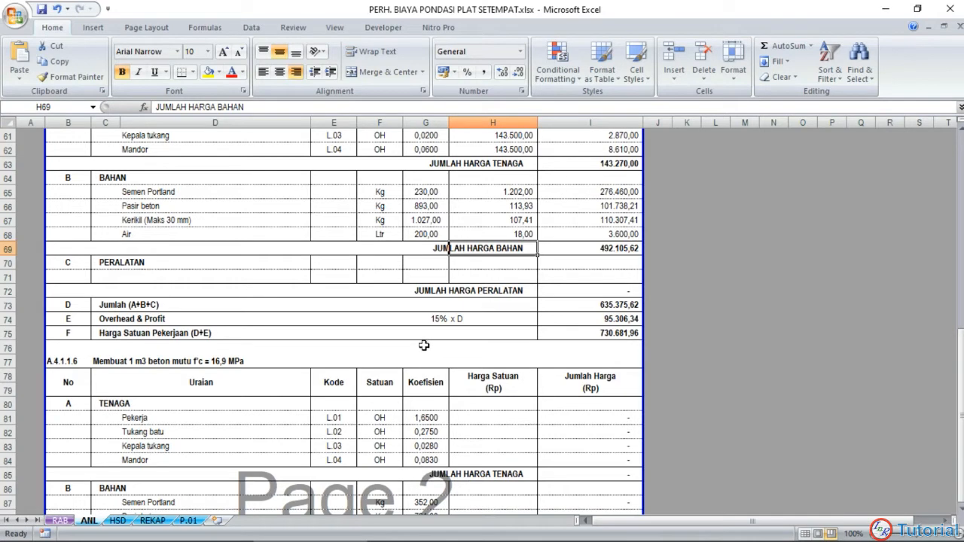
Step: Review analysis A.4.1.1.4's wage and material prices and its Harga Satuan Pekerjaan formula in I75
{"action": "scroll", "coordinate": [424, 345], "scroll_direction": "up", "scroll_amount": 4}
{"action": "scroll", "coordinate": [419, 346], "scroll_direction": "down", "scroll_amount": 1}
{"action": "scroll", "coordinate": [418, 345], "scroll_direction": "down", "scroll_amount": 1}
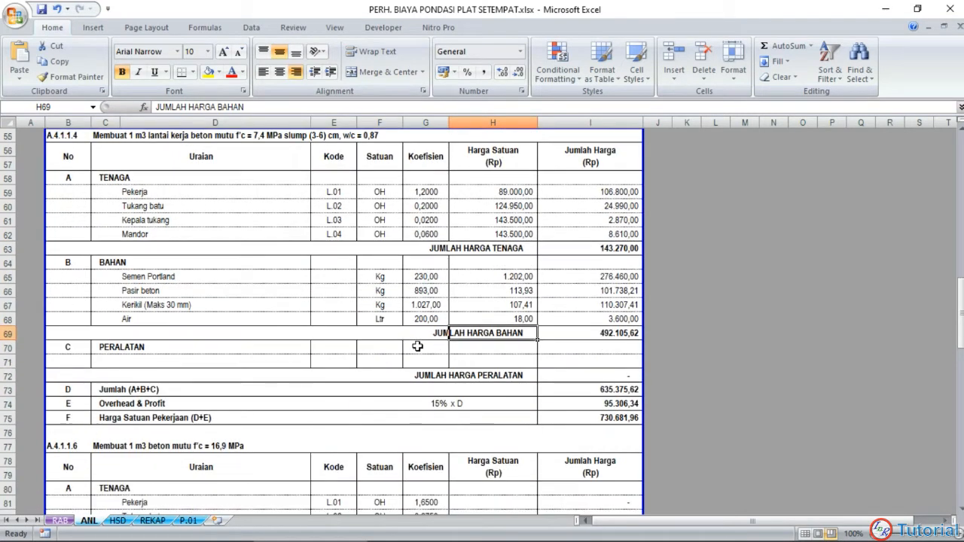
{"action": "left_click", "coordinate": [495, 318]}
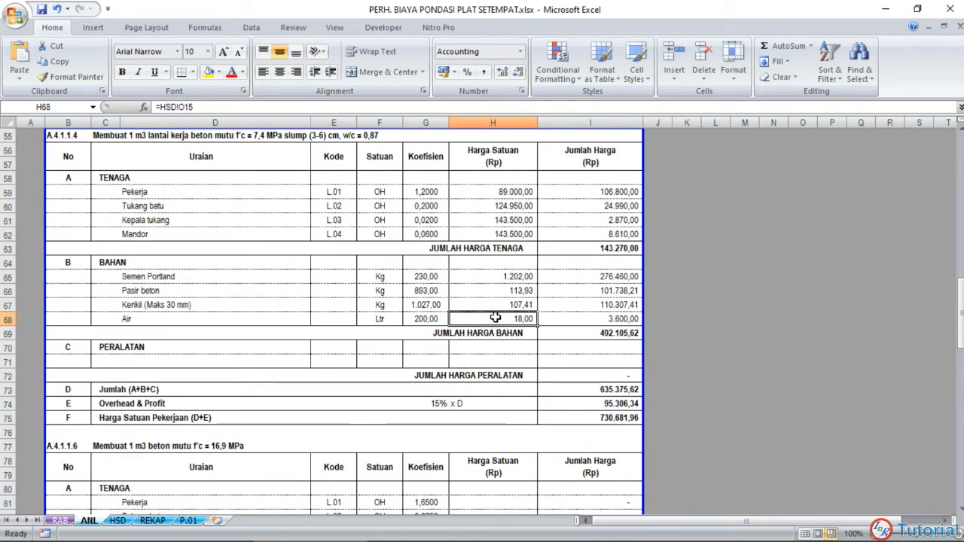
{"action": "scroll", "coordinate": [495, 318], "scroll_direction": "down", "scroll_amount": 1}
{"action": "left_click", "coordinate": [498, 317]}
{"action": "left_click", "coordinate": [502, 277]}
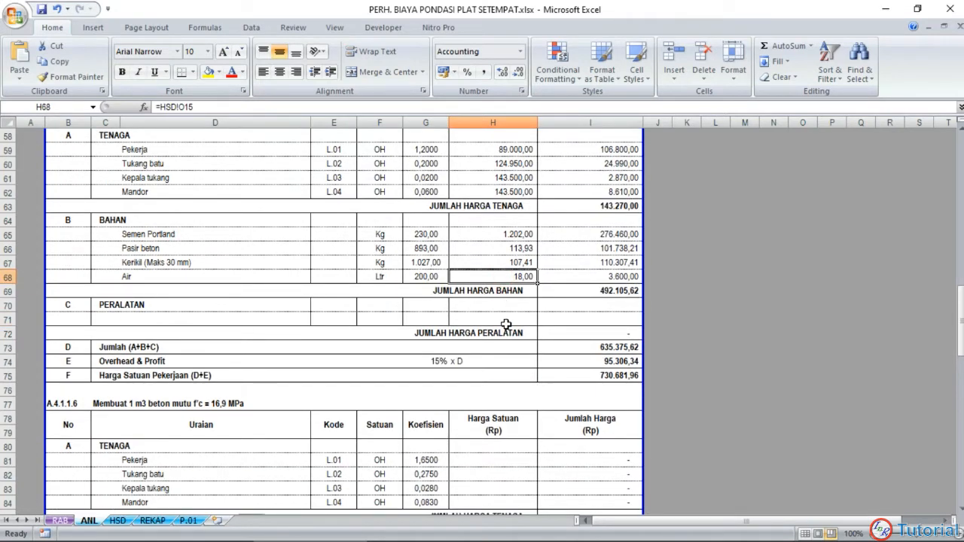
{"action": "scroll", "coordinate": [490, 282], "scroll_direction": "down", "scroll_amount": 2}
{"action": "scroll", "coordinate": [465, 309], "scroll_direction": "up", "scroll_amount": 2}
{"action": "left_click", "coordinate": [564, 375]}
{"action": "scroll", "coordinate": [564, 372], "scroll_direction": "up", "scroll_amount": 3}
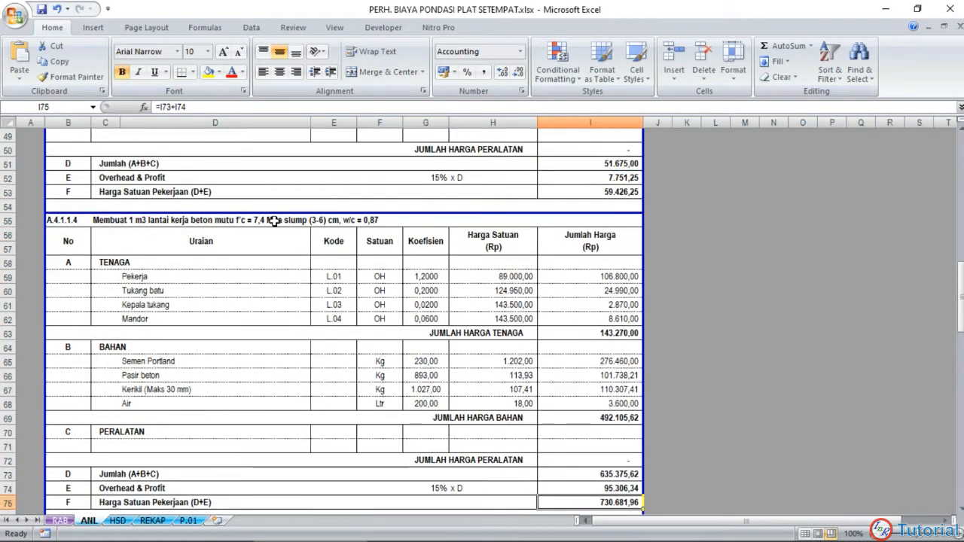
{"action": "scroll", "coordinate": [279, 220], "scroll_direction": "down", "scroll_amount": 2}
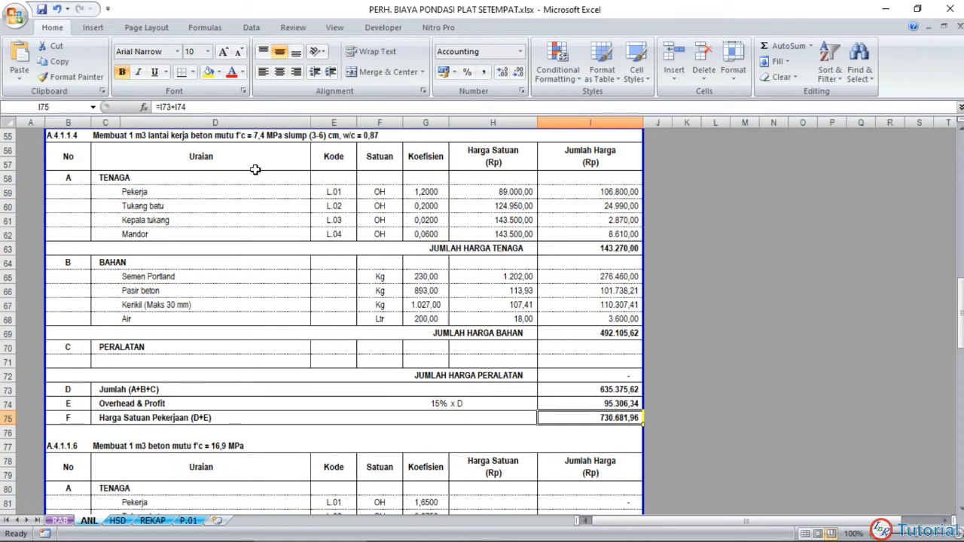
{"action": "scroll", "coordinate": [289, 190], "scroll_direction": "down", "scroll_amount": 2}
{"action": "scroll", "coordinate": [290, 199], "scroll_direction": "up", "scroll_amount": 2}
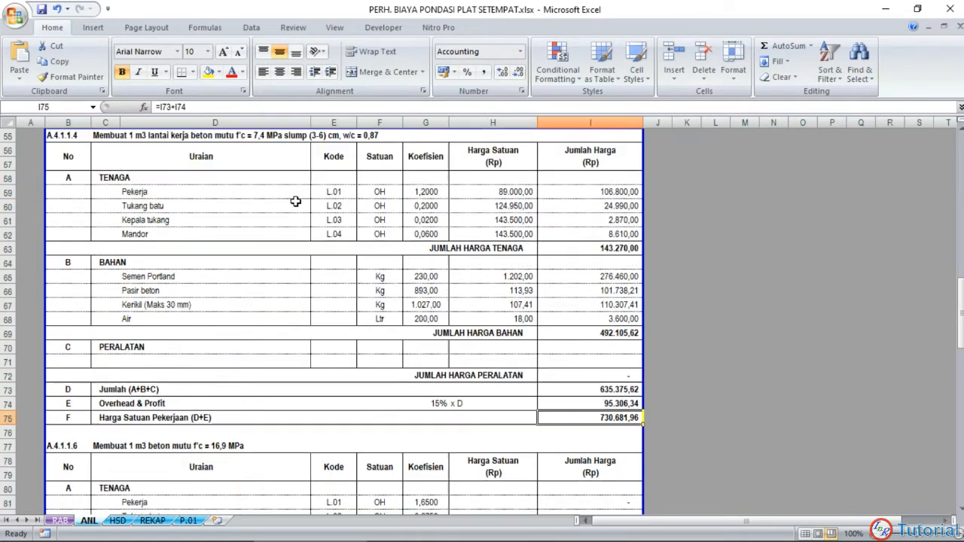
Step: Link analysis A.4.1.1.6's Pekerja price in H81 to H59 and fill the formula down to Mandor in H84
{"action": "scroll", "coordinate": [295, 200], "scroll_direction": "down", "scroll_amount": 5}
{"action": "left_click", "coordinate": [491, 291]}
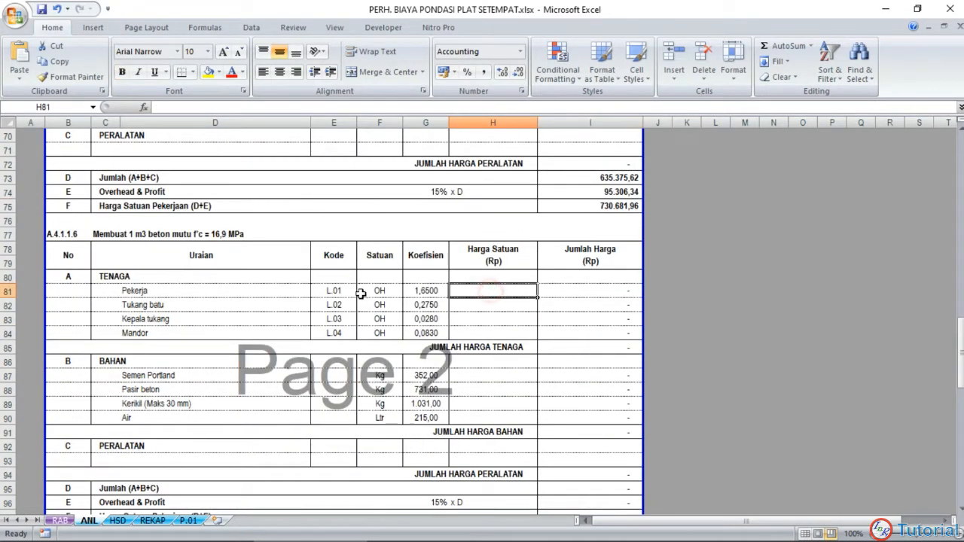
{"action": "type", "text": "="}
{"action": "scroll", "coordinate": [379, 319], "scroll_direction": "up", "scroll_amount": 5}
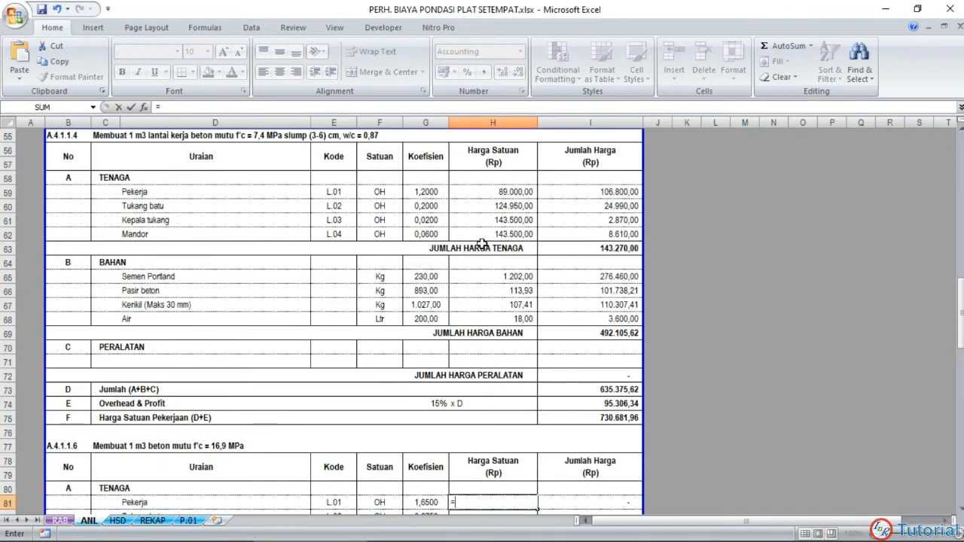
{"action": "left_click", "coordinate": [480, 191]}
{"action": "key", "text": "Return"}
{"action": "scroll", "coordinate": [490, 189], "scroll_direction": "down", "scroll_amount": 6}
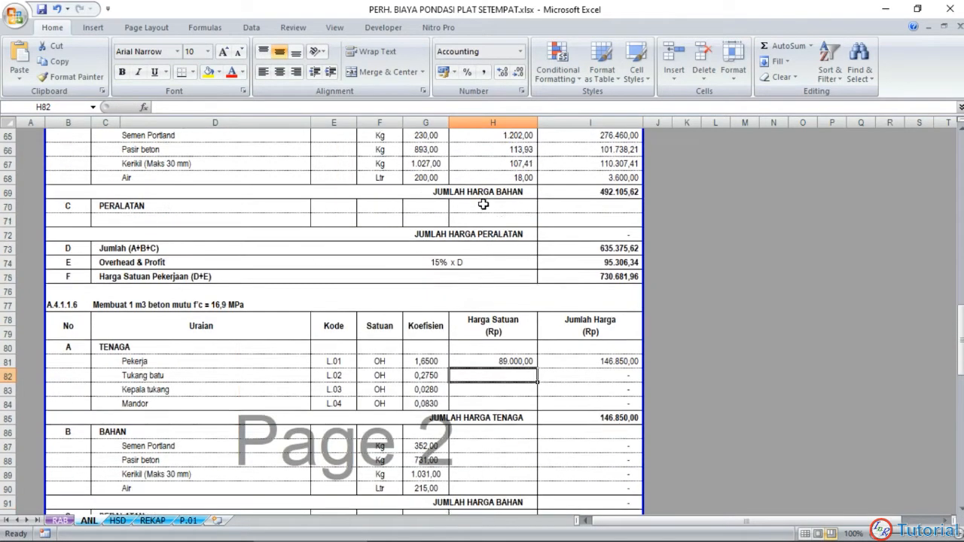
{"action": "left_click", "coordinate": [503, 229]}
{"action": "left_click_drag", "start_coordinate": [537, 240], "coordinate": [536, 279]}
Step: Link analysis A.4.1.1.6's Semen Portland price in H87 to H65 and fill the formula down to Air in H90
{"action": "left_click", "coordinate": [489, 319]}
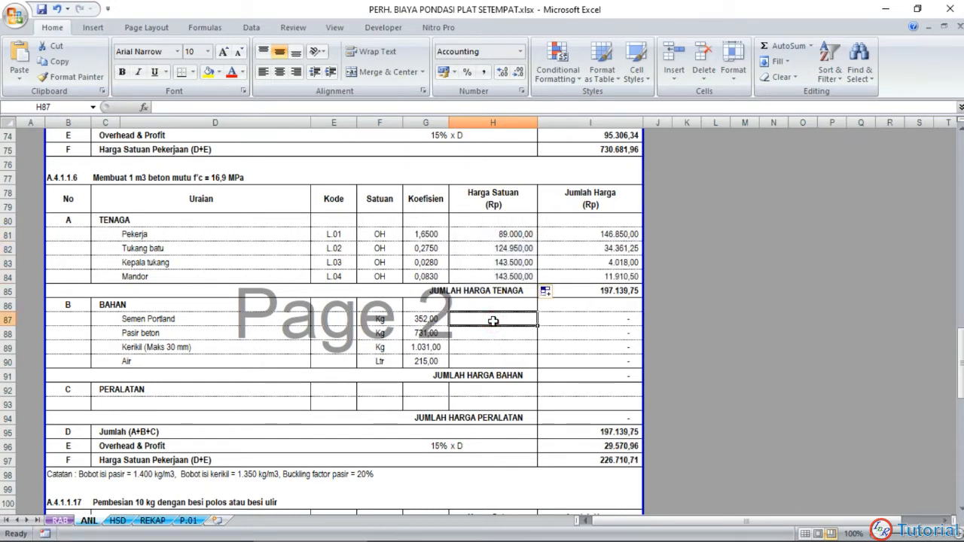
{"action": "type", "text": "="}
{"action": "scroll", "coordinate": [504, 336], "scroll_direction": "up", "scroll_amount": 6}
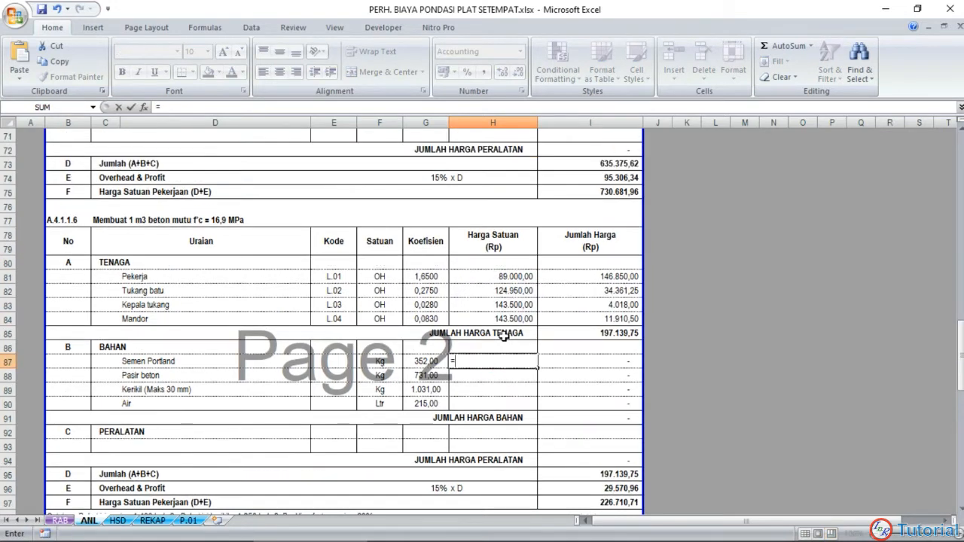
{"action": "left_click", "coordinate": [490, 262]}
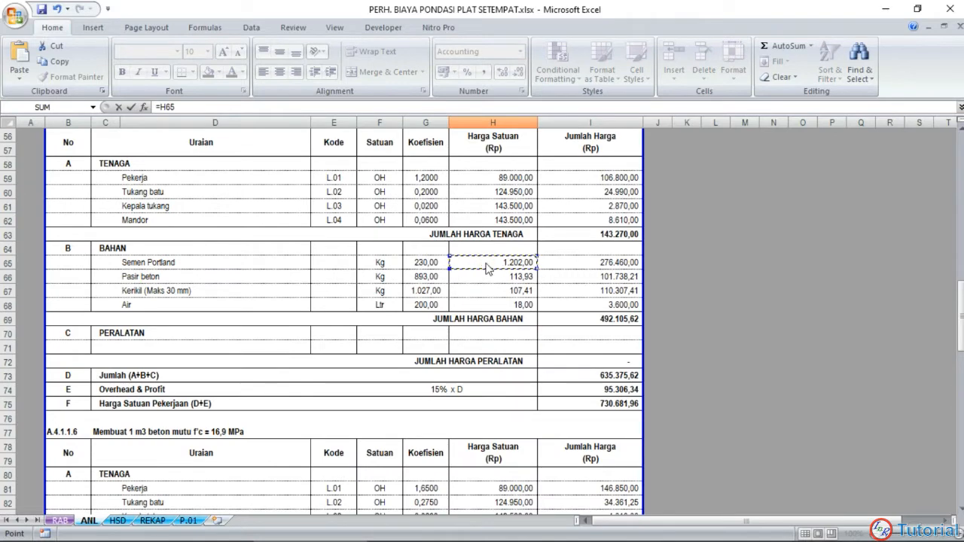
{"action": "key", "text": "Return"}
{"action": "scroll", "coordinate": [393, 384], "scroll_direction": "down", "scroll_amount": 3}
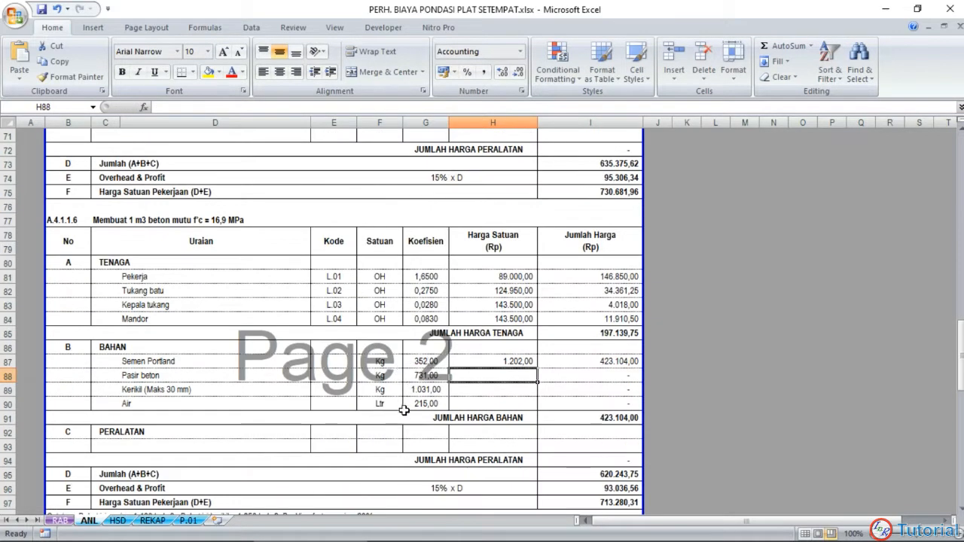
{"action": "scroll", "coordinate": [404, 409], "scroll_direction": "up", "scroll_amount": 4}
{"action": "scroll", "coordinate": [425, 272], "scroll_direction": "down", "scroll_amount": 4}
{"action": "left_click", "coordinate": [452, 361]}
{"action": "left_click_drag", "start_coordinate": [536, 369], "coordinate": [535, 407]}
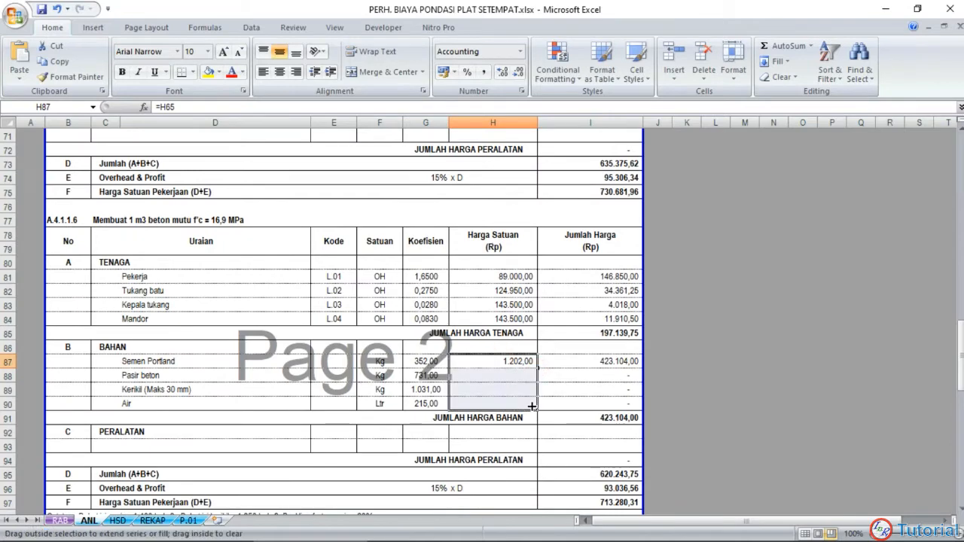
{"action": "scroll", "coordinate": [474, 351], "scroll_direction": "down", "scroll_amount": 4}
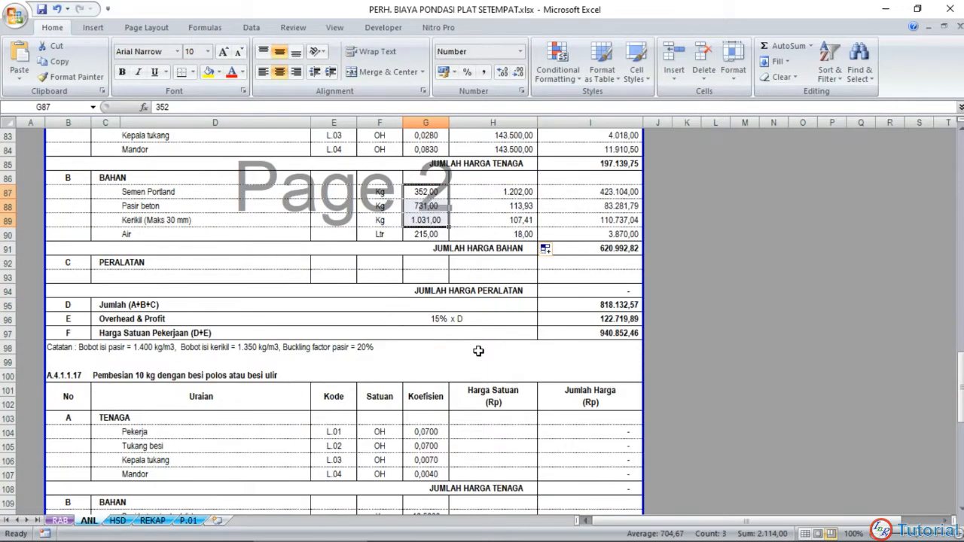
Step: Link the RAB unit price of Pek. Lantai Kerja Beton K-100 in N11 to analysis A.4.1.1.4's Harga Satuan Pekerjaan in ANL cell I75
{"action": "left_click", "coordinate": [497, 431]}
{"action": "scroll", "coordinate": [500, 347], "scroll_direction": "up", "scroll_amount": 2}
{"action": "scroll", "coordinate": [501, 344], "scroll_direction": "up", "scroll_amount": 6}
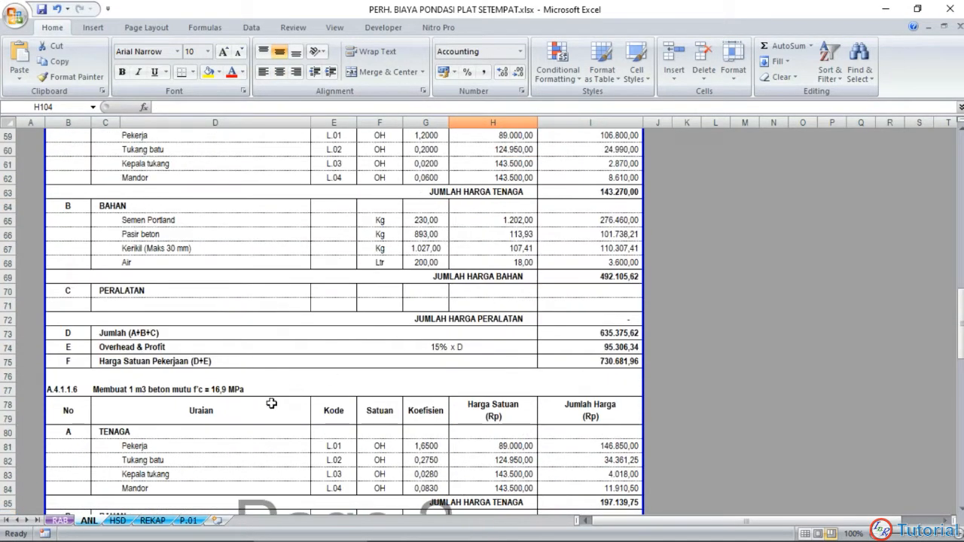
{"action": "left_click", "coordinate": [66, 523]}
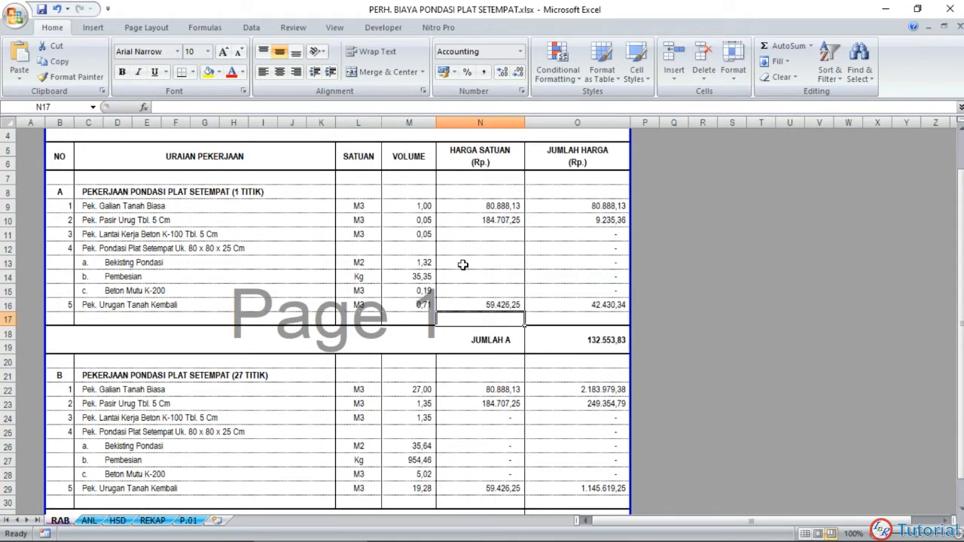
{"action": "left_click", "coordinate": [467, 236]}
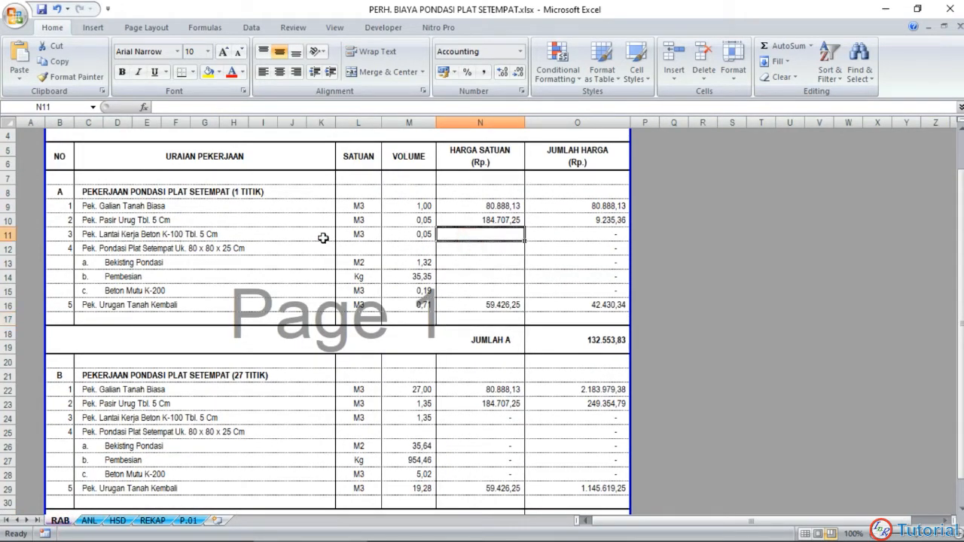
{"action": "type", "text": "="}
{"action": "left_click", "coordinate": [89, 520]}
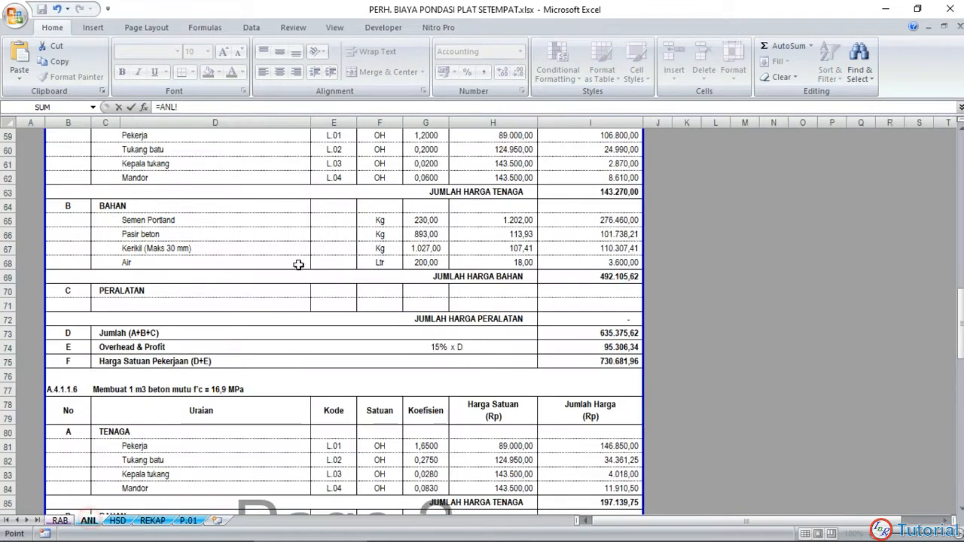
{"action": "scroll", "coordinate": [298, 264], "scroll_direction": "up", "scroll_amount": 4}
{"action": "scroll", "coordinate": [330, 259], "scroll_direction": "down", "scroll_amount": 2}
{"action": "left_click", "coordinate": [589, 446]}
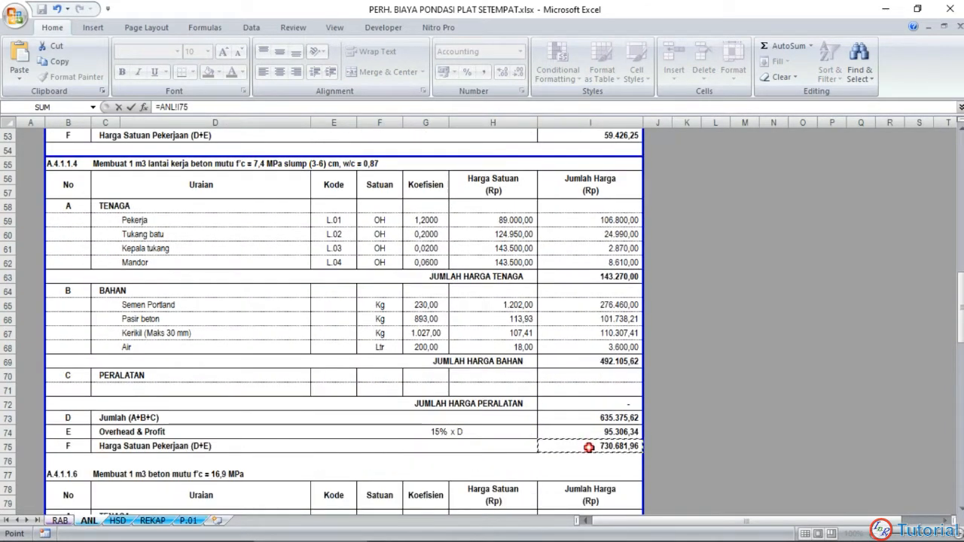
{"action": "key", "text": "Return"}
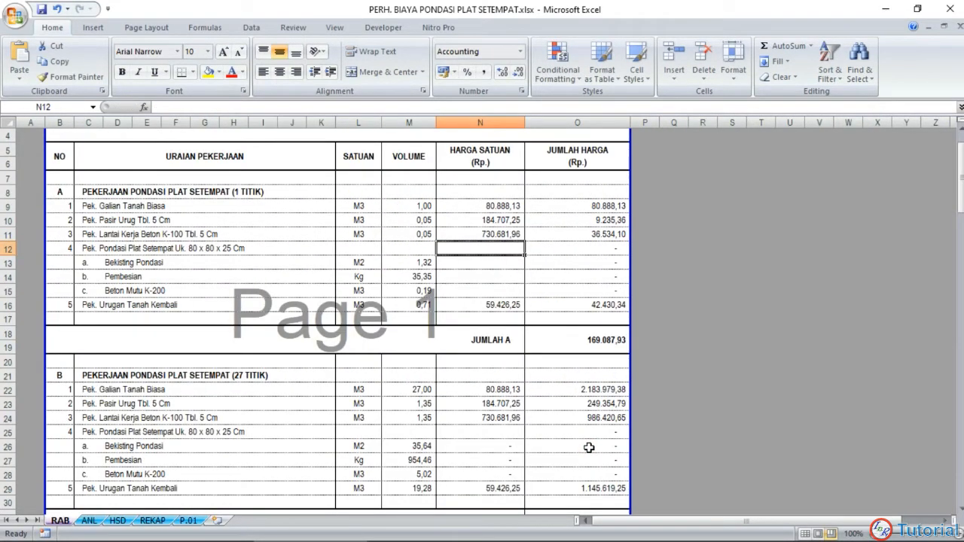
Step: Link the RAB unit price of Beton Mutu K-200 in N15 to analysis A.4.1.1.6's Harga Satuan Pekerjaan in ANL cell I97
{"action": "key", "text": "Down"}
{"action": "key", "text": "Down"}
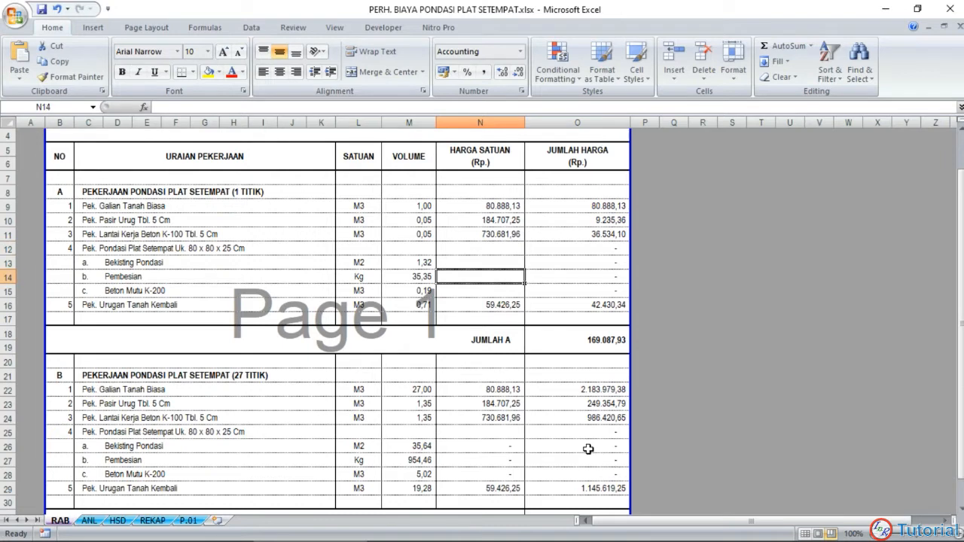
{"action": "key", "text": "Down"}
{"action": "type", "text": "="}
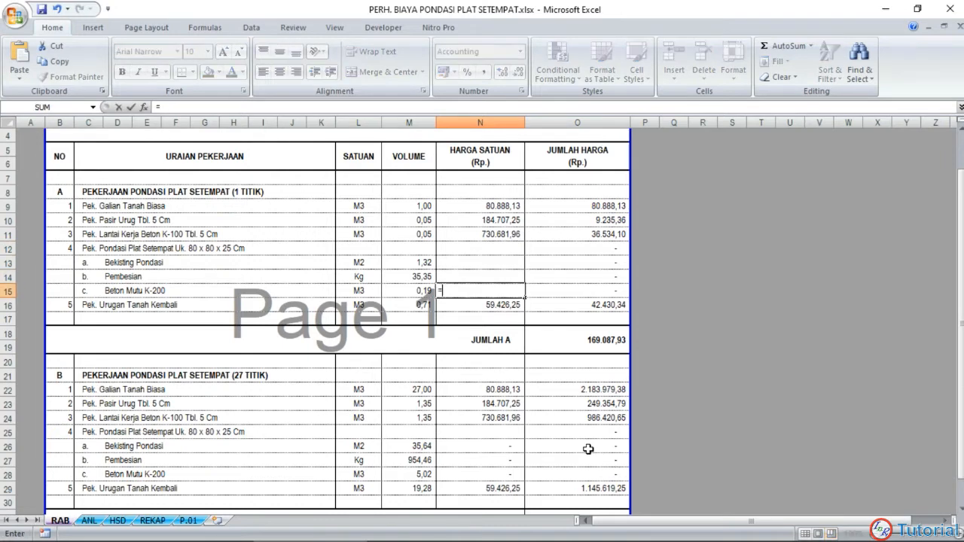
{"action": "left_click", "coordinate": [88, 520]}
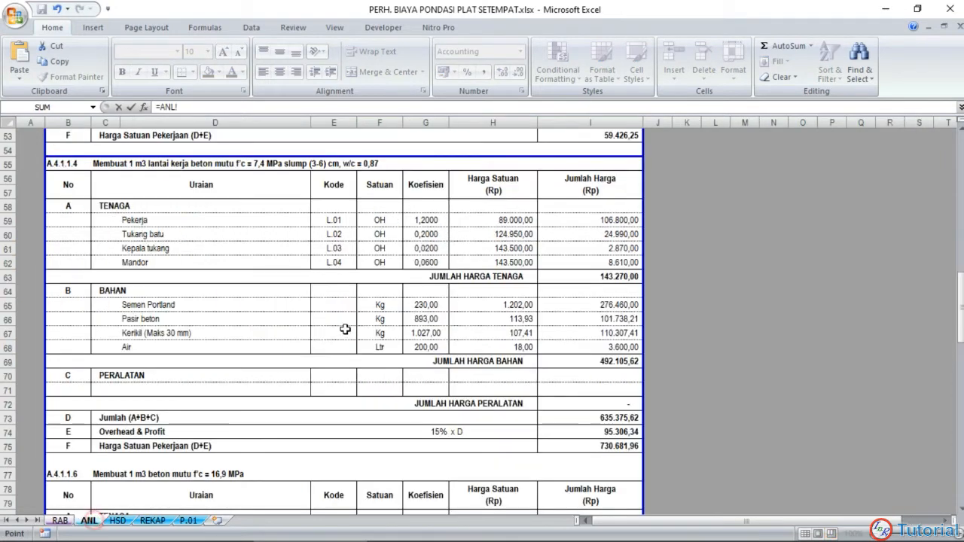
{"action": "scroll", "coordinate": [345, 330], "scroll_direction": "down", "scroll_amount": 10}
{"action": "left_click", "coordinate": [564, 412]}
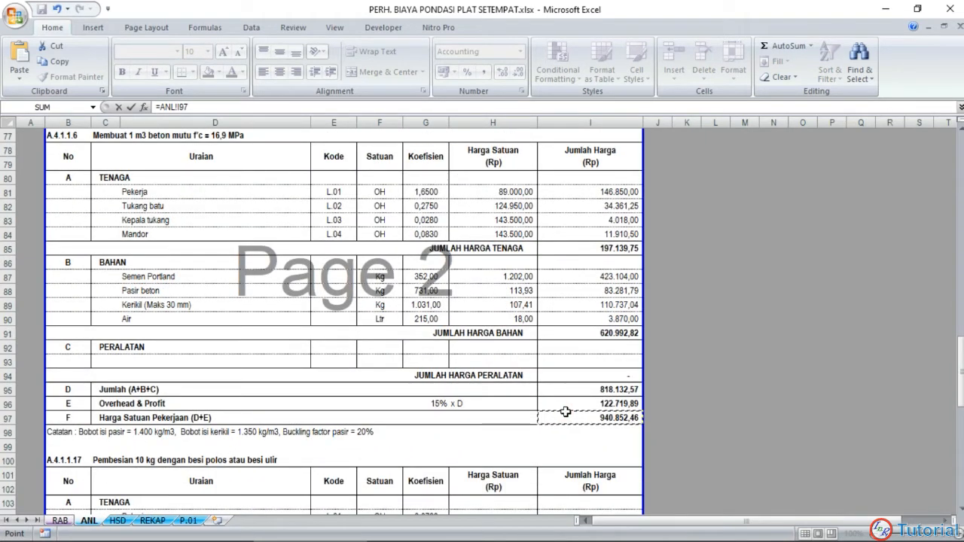
{"action": "key", "text": "Return"}
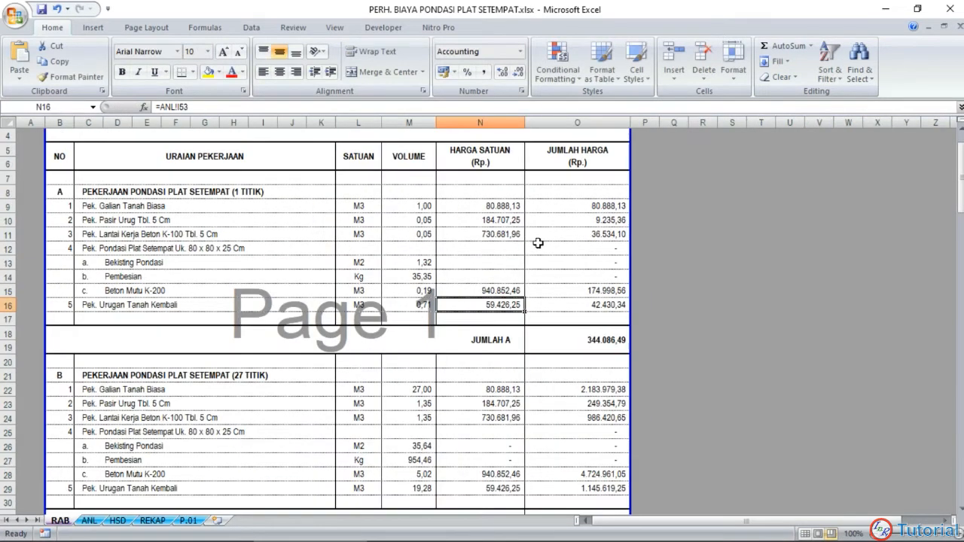
{"action": "left_click", "coordinate": [505, 275]}
{"action": "left_click", "coordinate": [506, 290]}
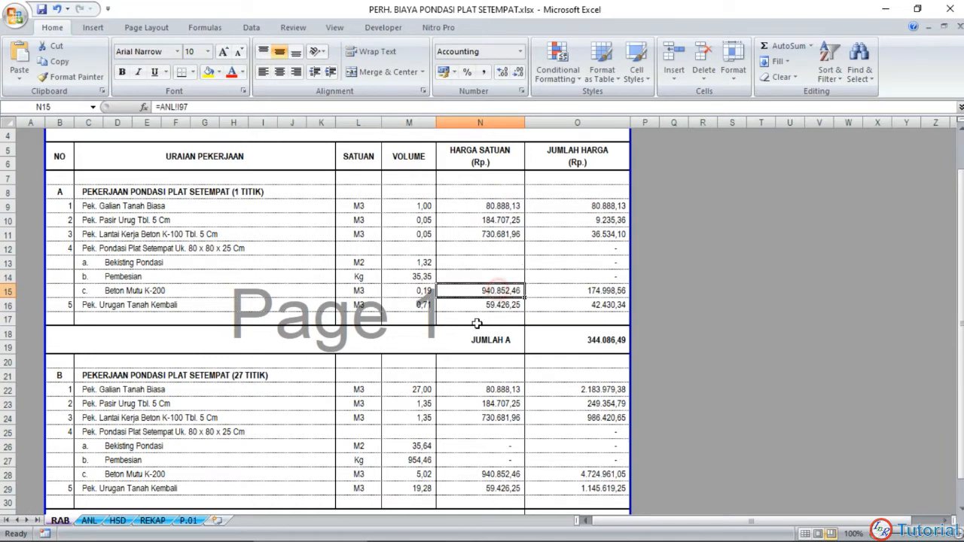
Step: Link analysis A.4.1.1.17's Pekerja price in H104 to HSD cell O9 and fill the formula down to Mandor in H107
{"action": "left_click", "coordinate": [474, 276]}
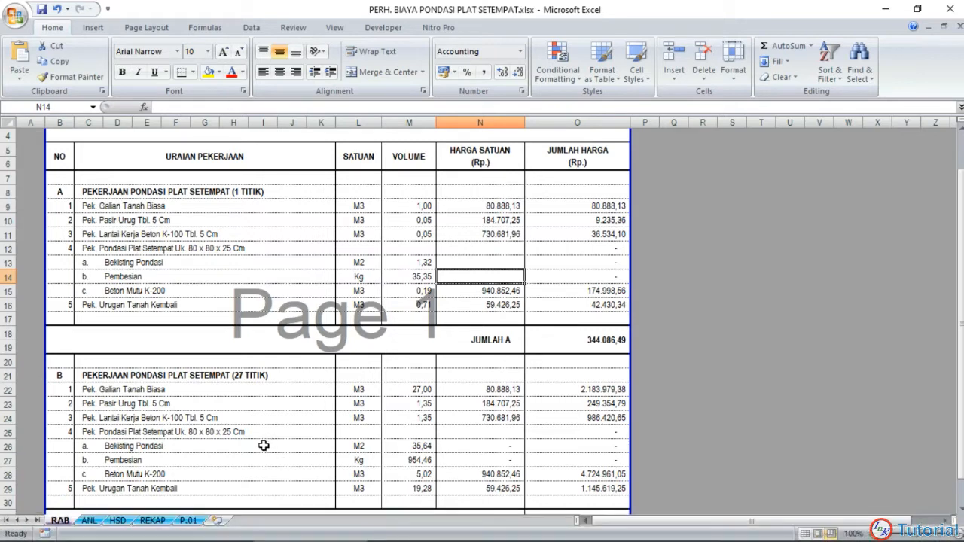
{"action": "left_click", "coordinate": [88, 521]}
{"action": "scroll", "coordinate": [384, 296], "scroll_direction": "down", "scroll_amount": 1}
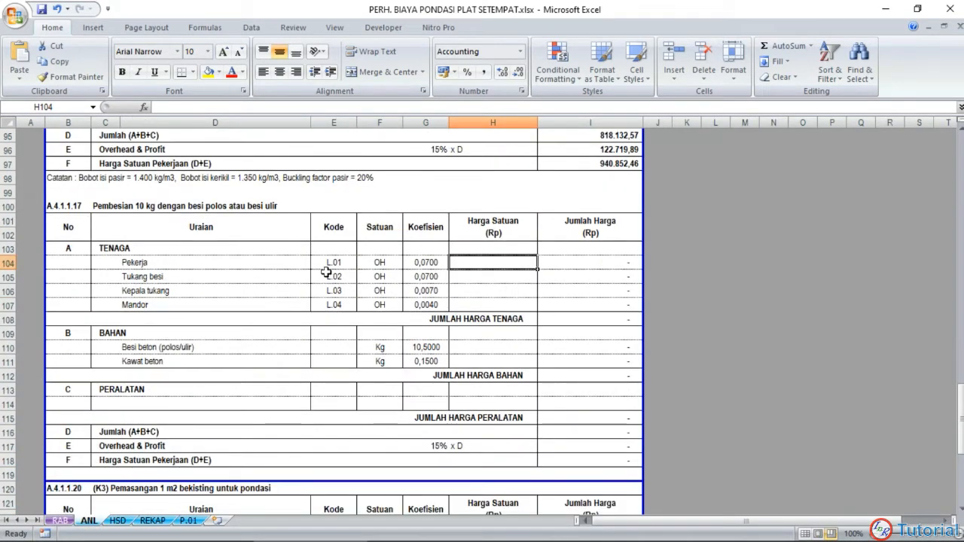
{"action": "type", "text": "="}
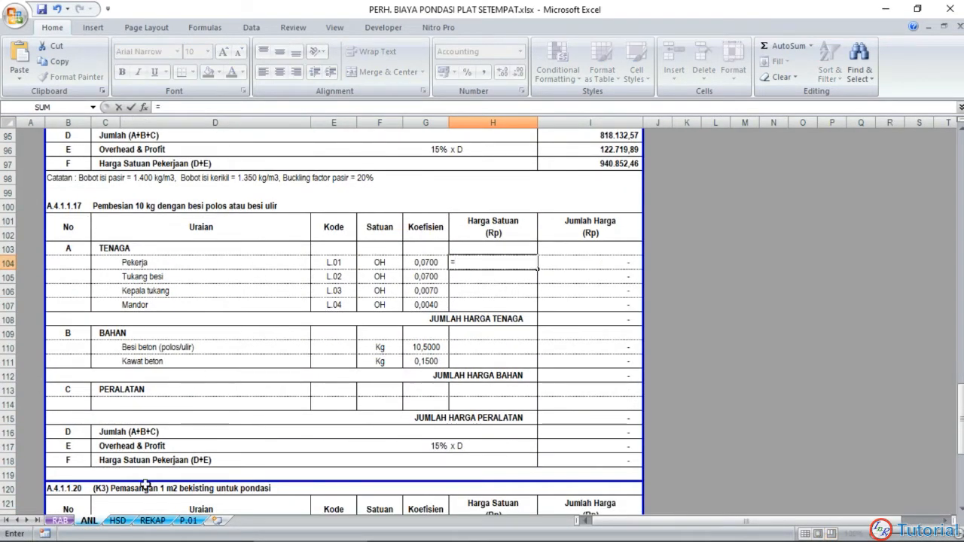
{"action": "left_click", "coordinate": [118, 520]}
{"action": "left_click", "coordinate": [515, 247]}
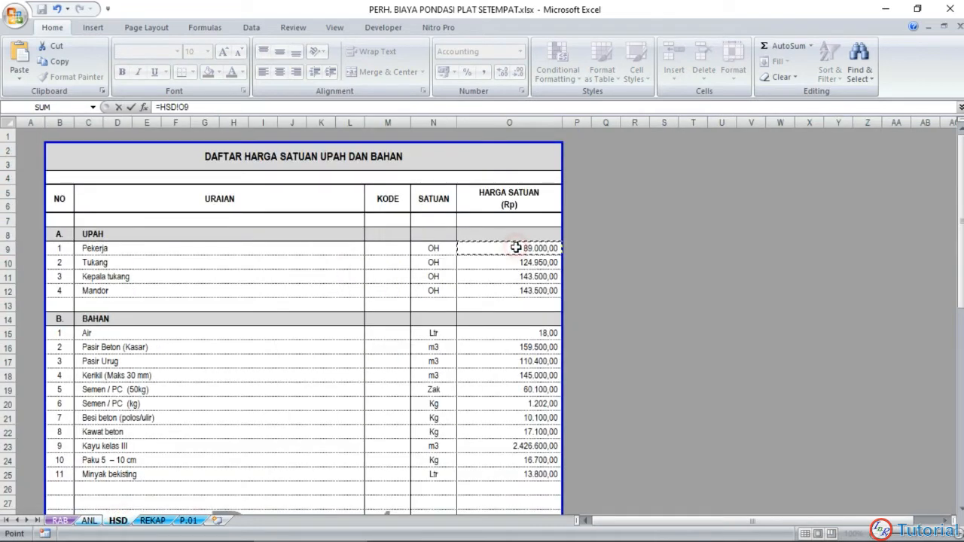
{"action": "key", "text": "Return"}
{"action": "left_click", "coordinate": [501, 261]}
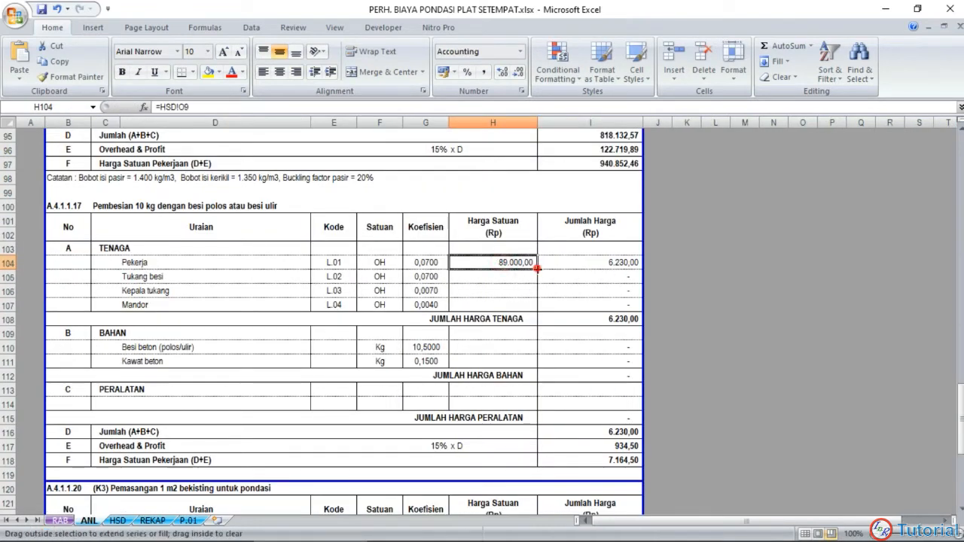
{"action": "left_click_drag", "start_coordinate": [539, 269], "coordinate": [540, 310]}
Step: Compare analysis A.4.1.1.17's Tukang besi entry with analysis A.4.1.1.6's labour items and the wage list in HSD
{"action": "left_click", "coordinate": [130, 277]}
{"action": "scroll", "coordinate": [130, 277], "scroll_direction": "up", "scroll_amount": 8}
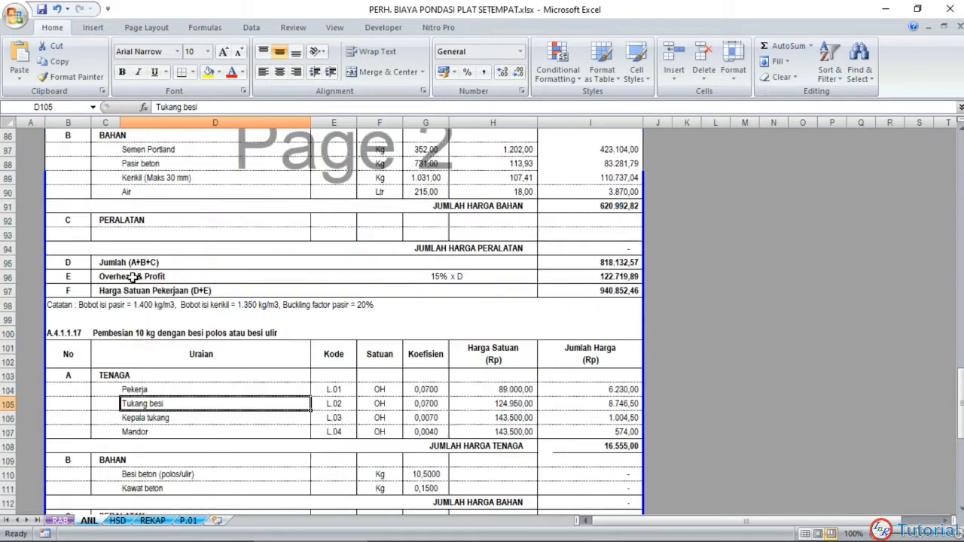
{"action": "scroll", "coordinate": [144, 296], "scroll_direction": "down", "scroll_amount": 7}
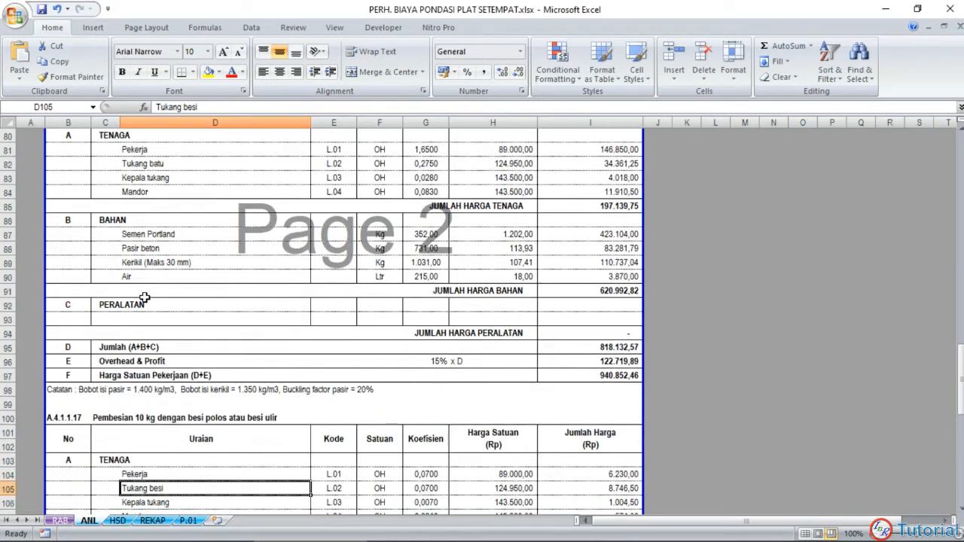
{"action": "left_click", "coordinate": [118, 521]}
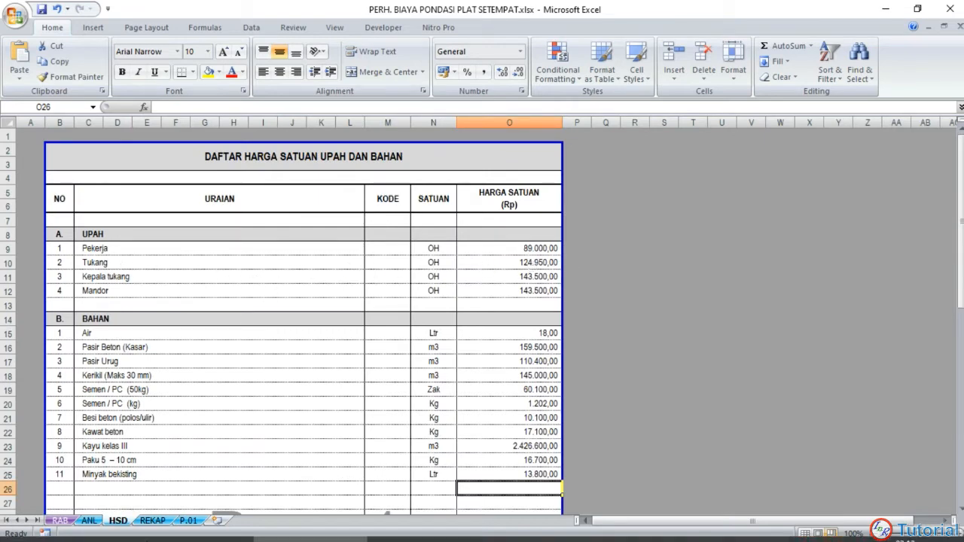
Step: Link analysis A.4.1.1.17's Besi beton (polos/ulir) price in ANL H110 to HSD cell O21
{"action": "left_click", "coordinate": [90, 522]}
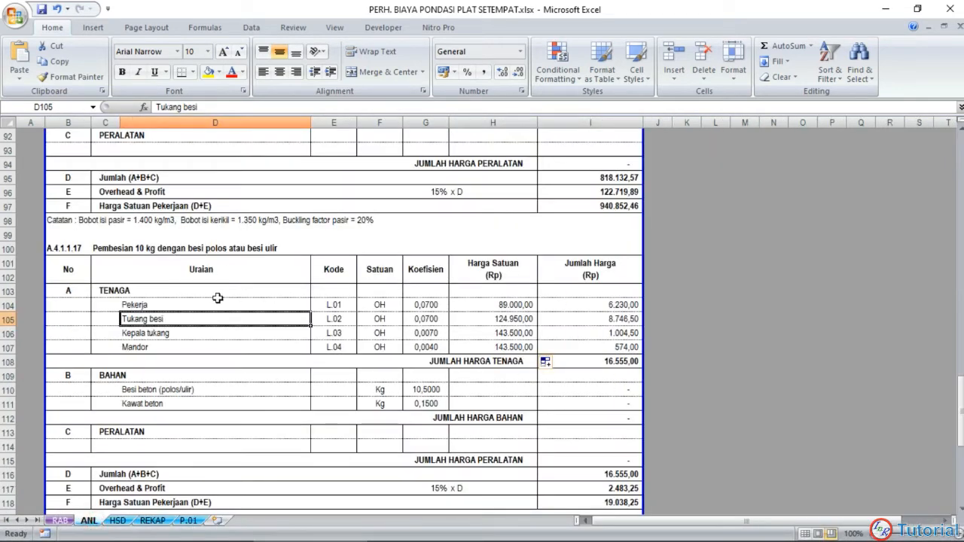
{"action": "left_click", "coordinate": [478, 320]}
{"action": "scroll", "coordinate": [477, 318], "scroll_direction": "up", "scroll_amount": 5}
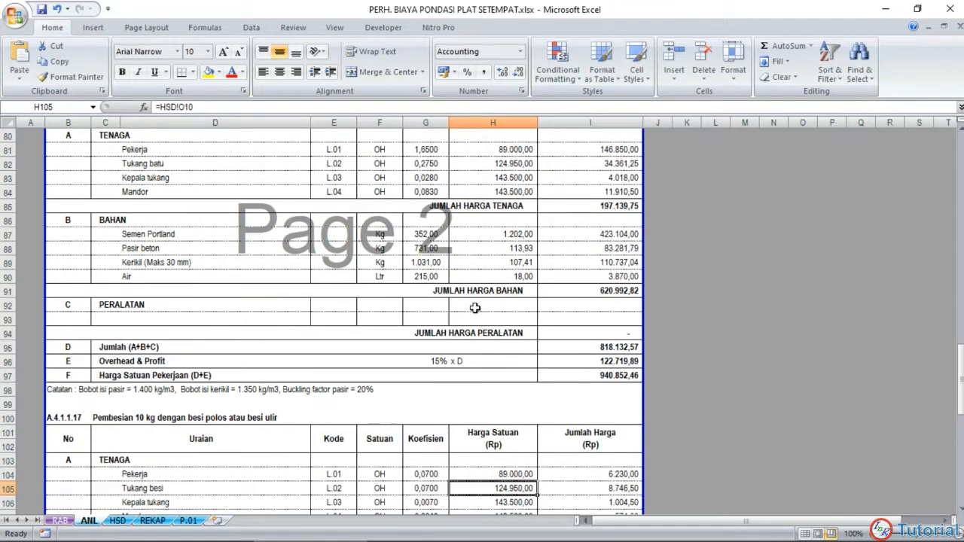
{"action": "scroll", "coordinate": [472, 237], "scroll_direction": "down", "scroll_amount": 8}
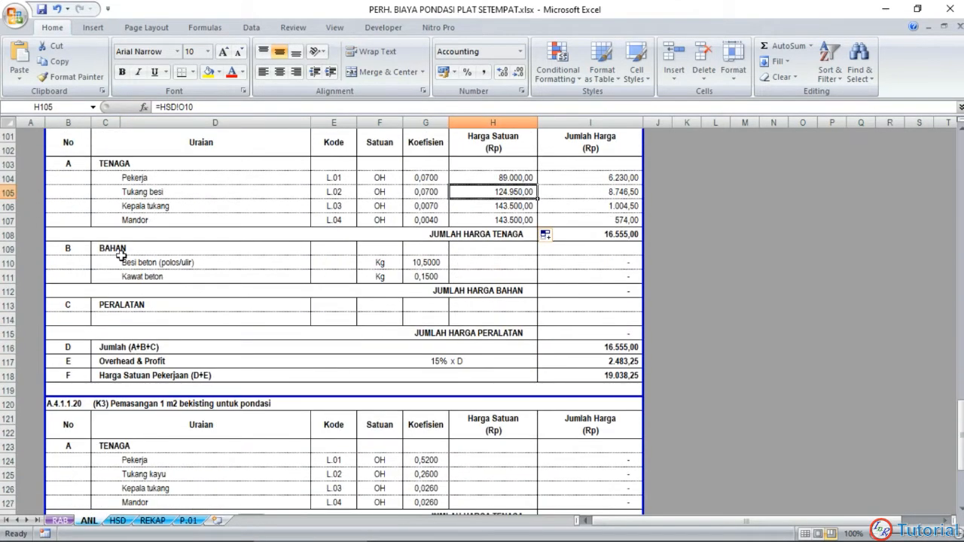
{"action": "left_click", "coordinate": [470, 257]}
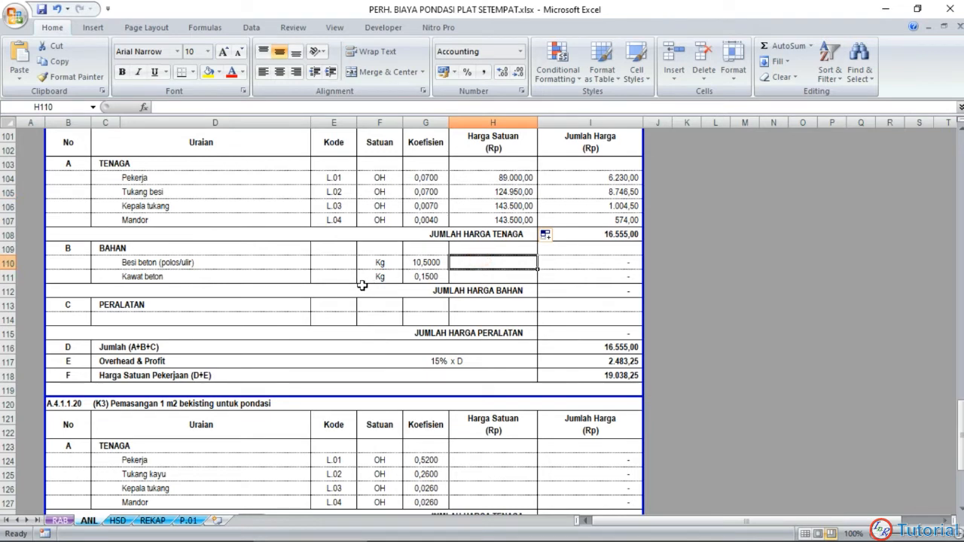
{"action": "type", "text": "="}
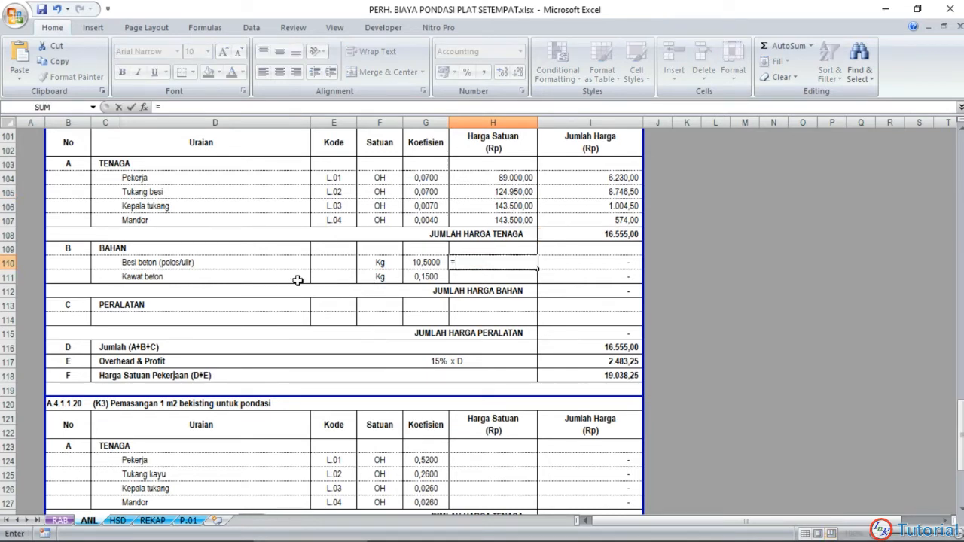
{"action": "left_click", "coordinate": [118, 520]}
{"action": "scroll", "coordinate": [236, 324], "scroll_direction": "down", "scroll_amount": 2}
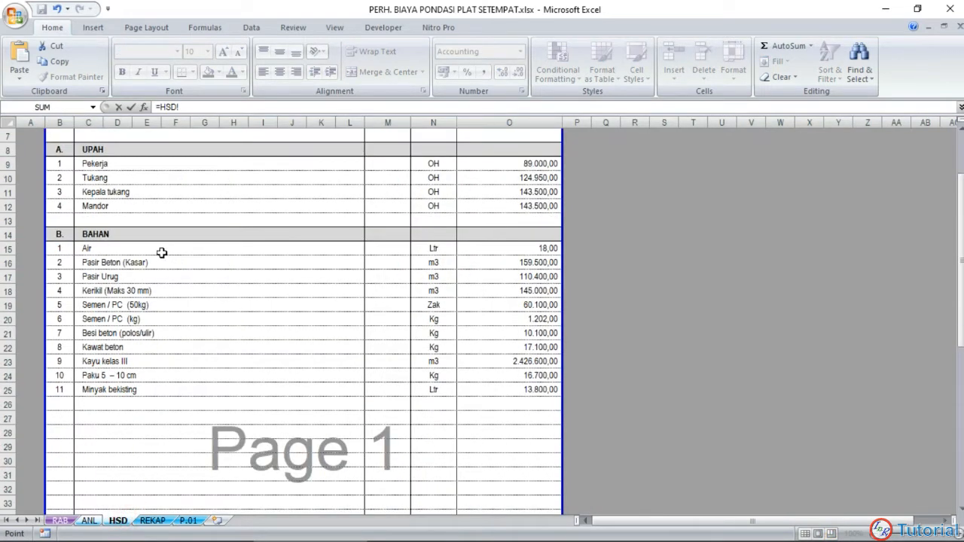
{"action": "left_click", "coordinate": [461, 332]}
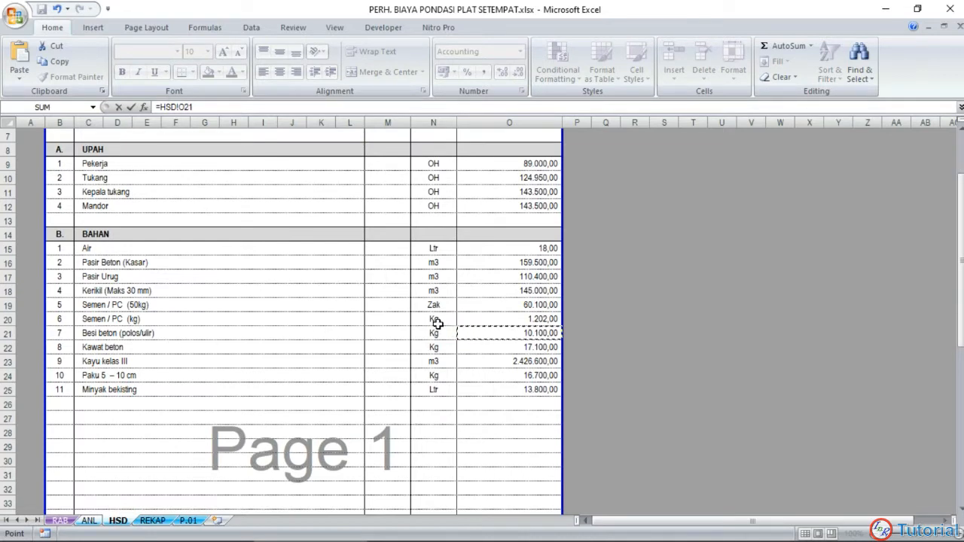
{"action": "key", "text": "Return"}
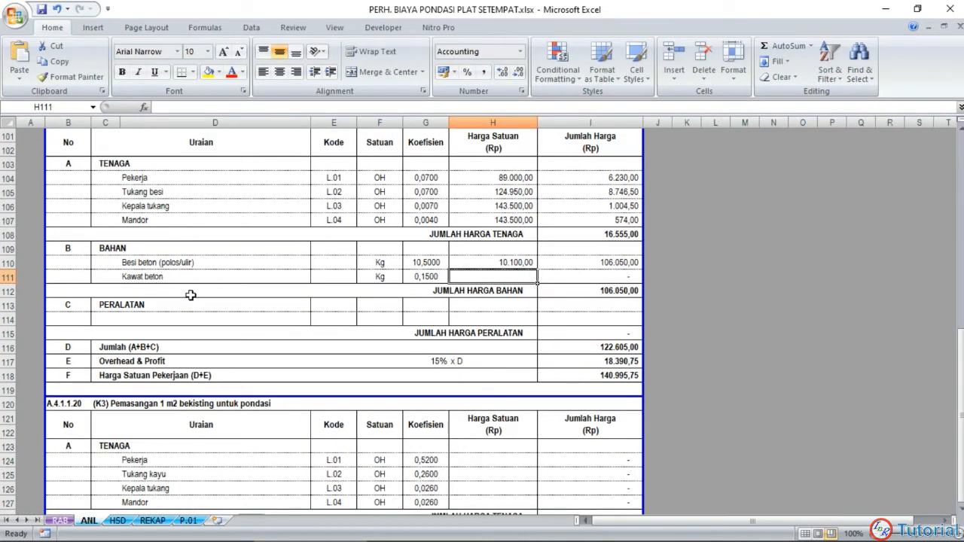
Step: Link analysis A.4.1.1.17's Kawat beton price in ANL H111 to HSD cell O22
{"action": "type", "text": "="}
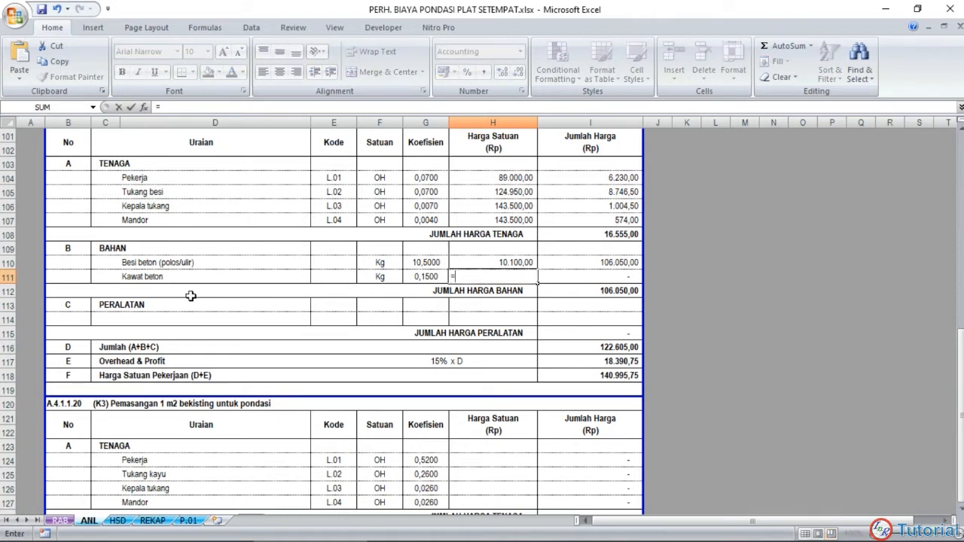
{"action": "left_click", "coordinate": [118, 521]}
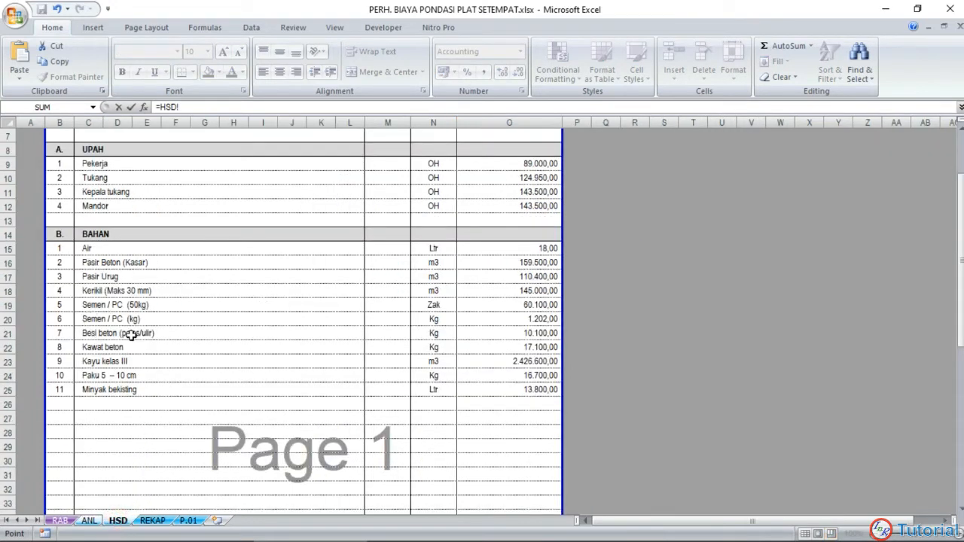
{"action": "left_click", "coordinate": [478, 348]}
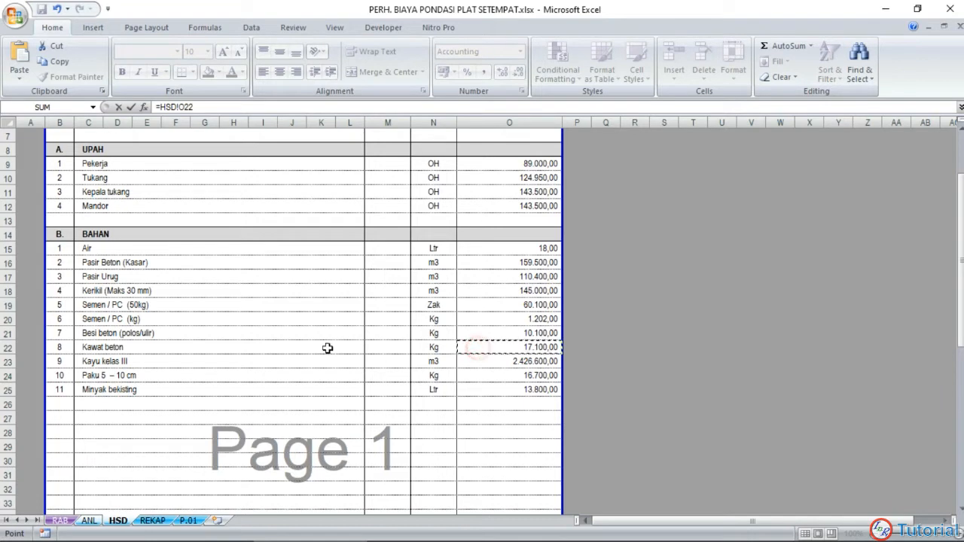
{"action": "key", "text": "Return"}
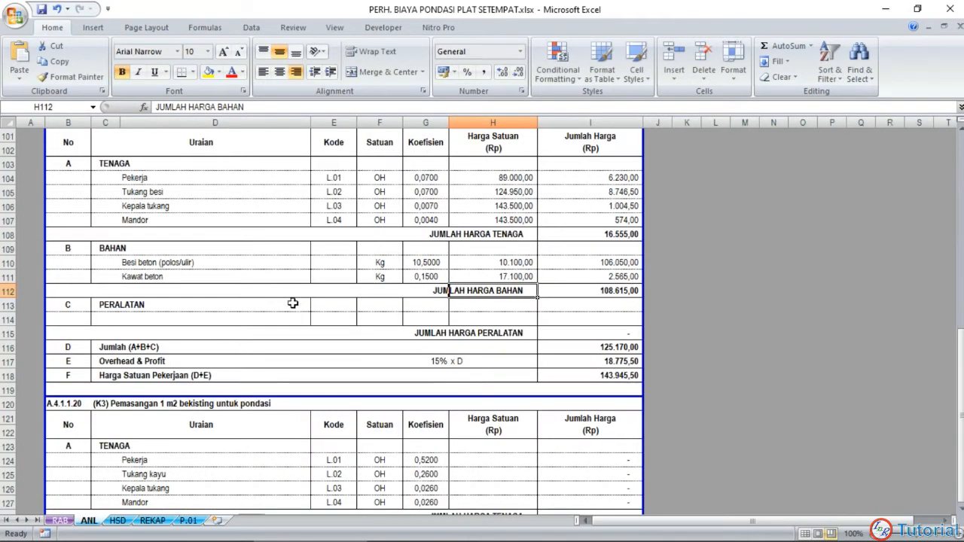
Step: Set the RAB unit price of Pembesian in N14 to analysis A.4.1.1.17's Harga Satuan Pekerjaan in ANL cell I118 divided by 10
{"action": "scroll", "coordinate": [293, 302], "scroll_direction": "down", "scroll_amount": 1}
{"action": "left_click", "coordinate": [564, 336]}
{"action": "scroll", "coordinate": [541, 327], "scroll_direction": "up", "scroll_amount": 2}
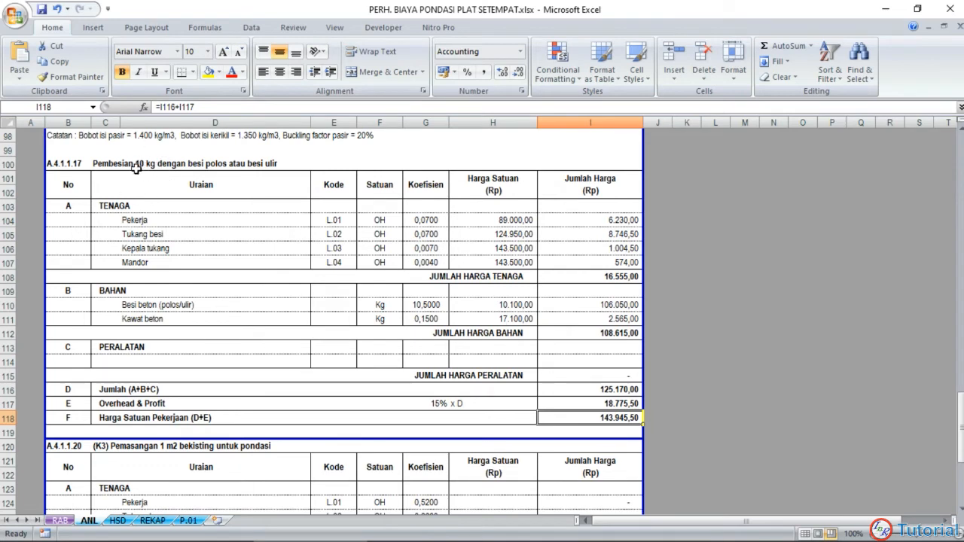
{"action": "left_click", "coordinate": [61, 521]}
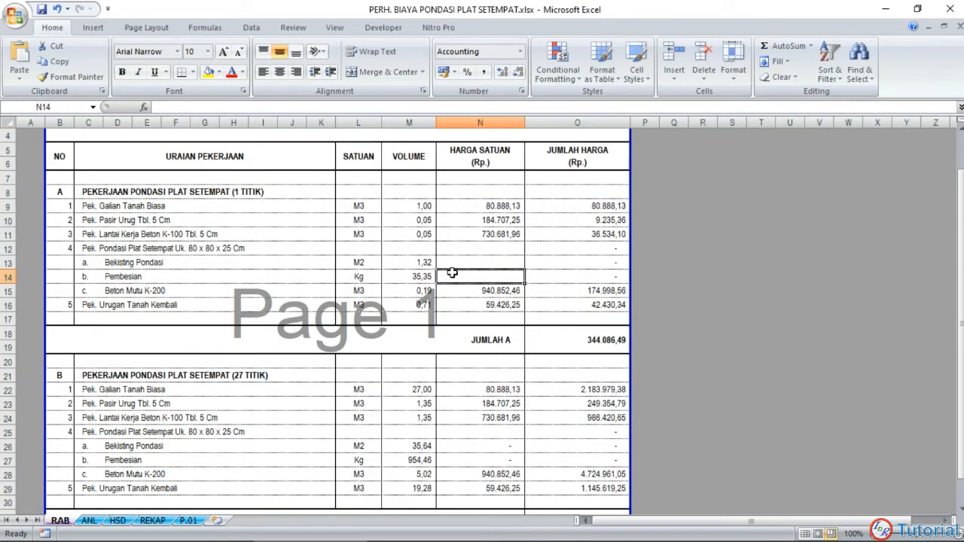
{"action": "type", "text": "="}
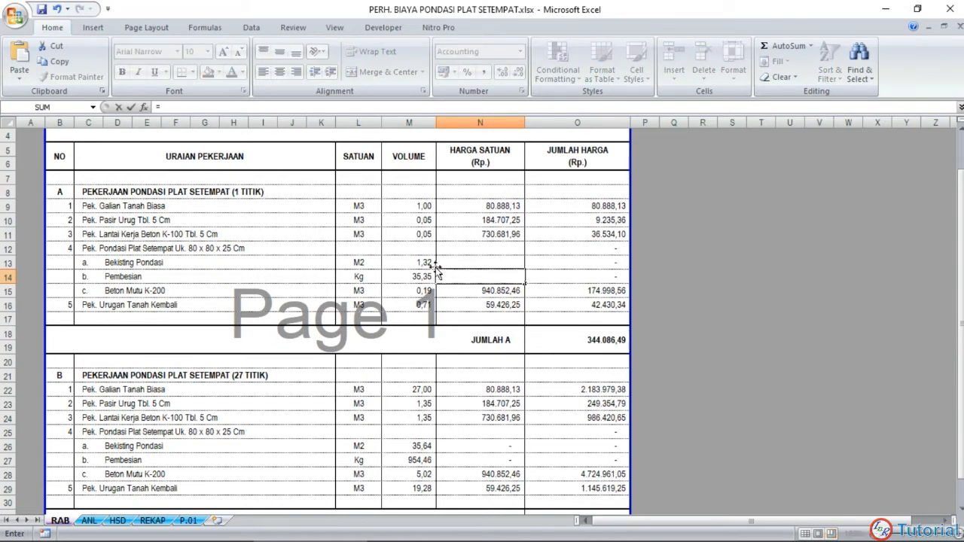
{"action": "left_click", "coordinate": [91, 521]}
{"action": "left_click", "coordinate": [565, 416]}
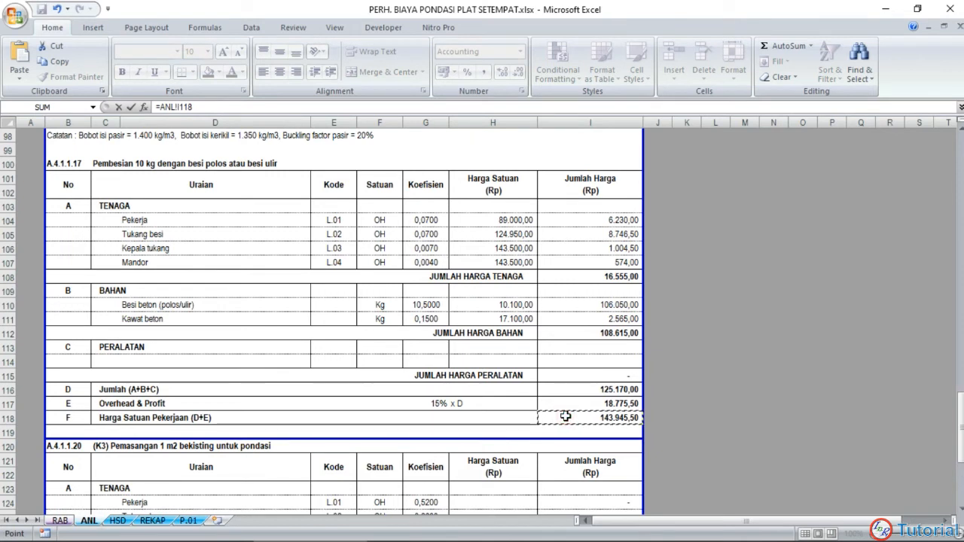
{"action": "type", "text": "/"}
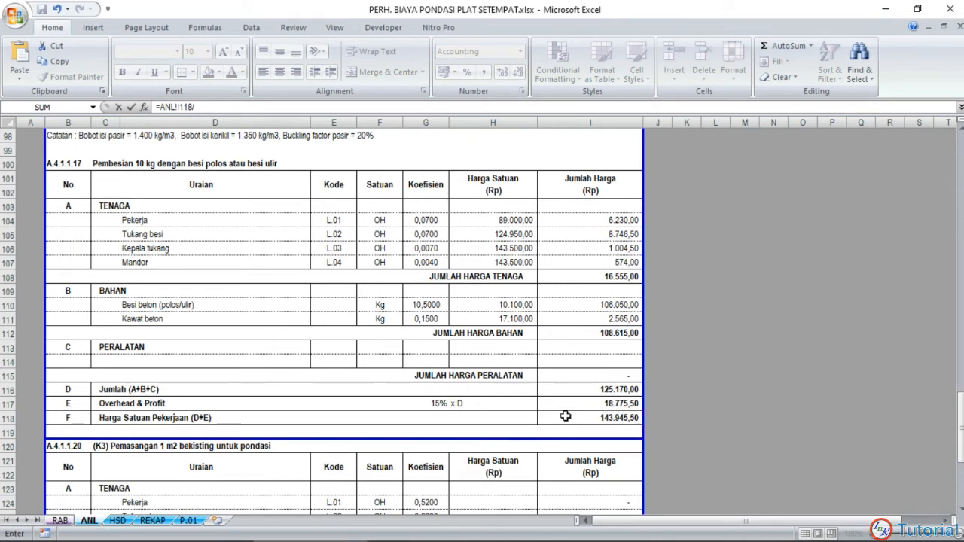
{"action": "type", "text": "10"}
{"action": "key", "text": "F1"}
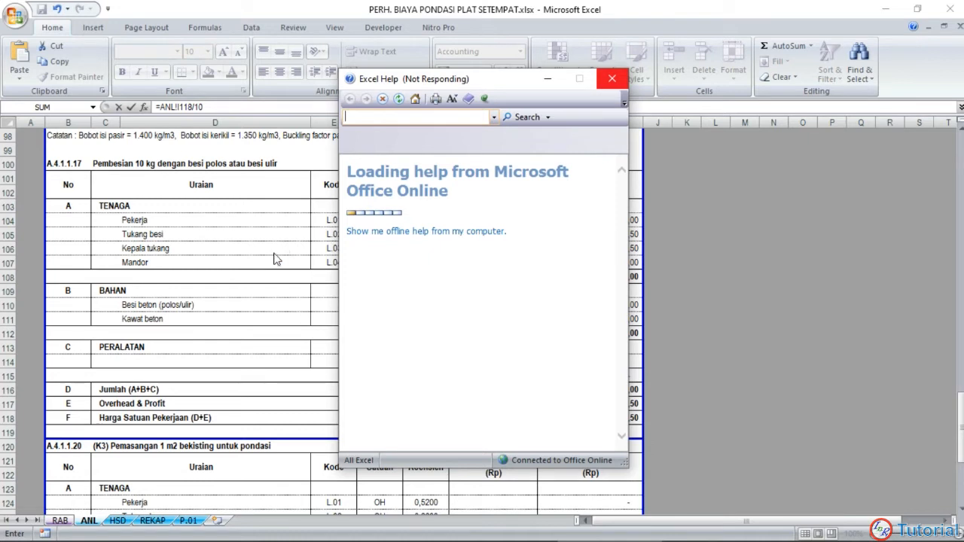
{"action": "left_click", "coordinate": [430, 285]}
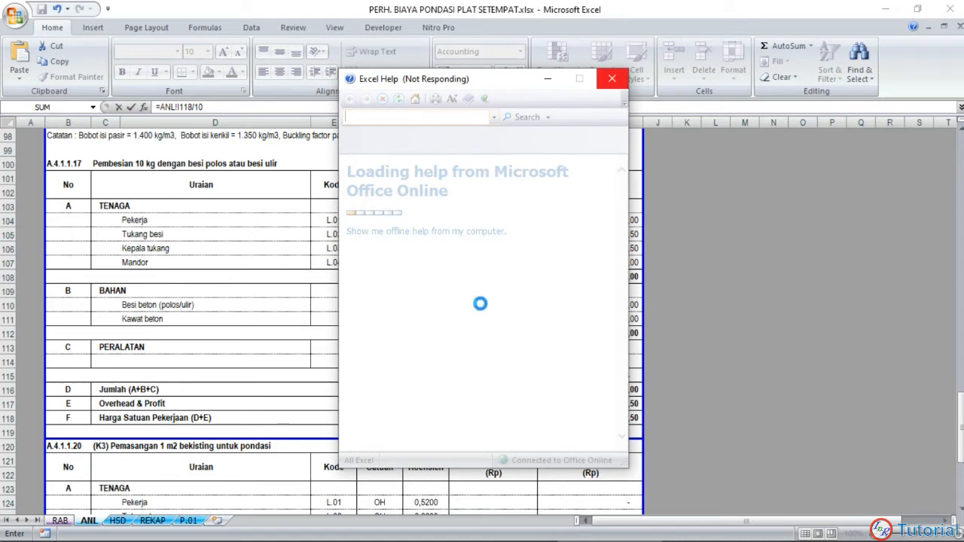
{"action": "left_click", "coordinate": [297, 532]}
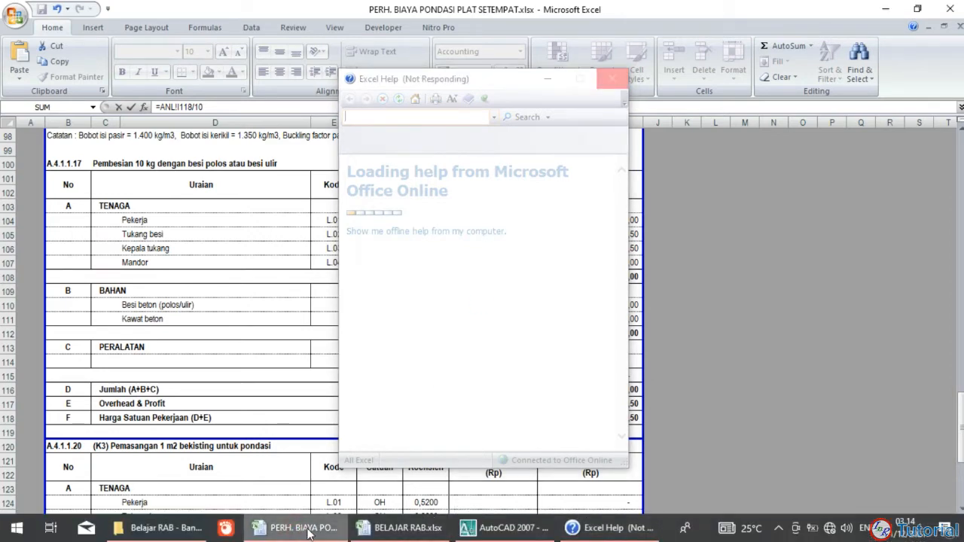
{"action": "left_click", "coordinate": [415, 532]}
{"action": "left_click", "coordinate": [299, 532]}
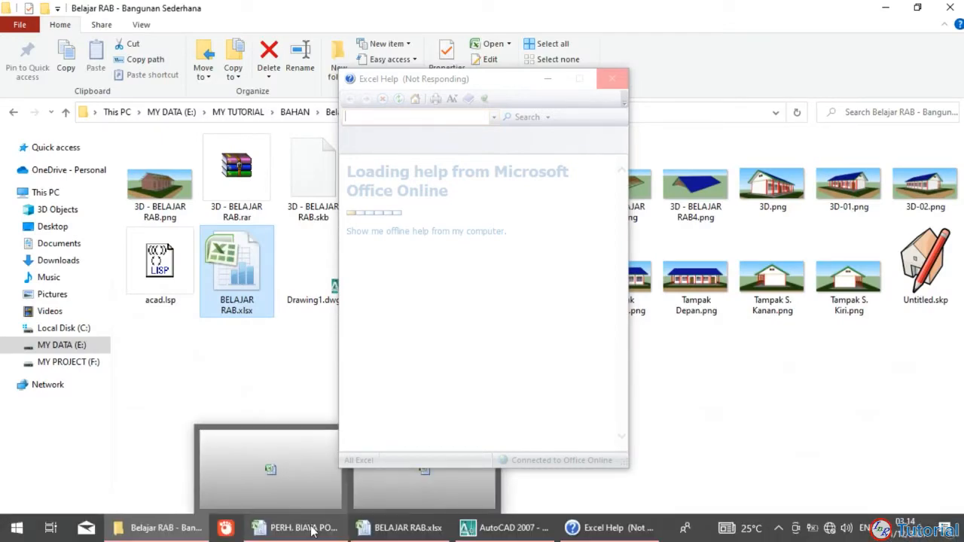
{"action": "left_click", "coordinate": [312, 531]}
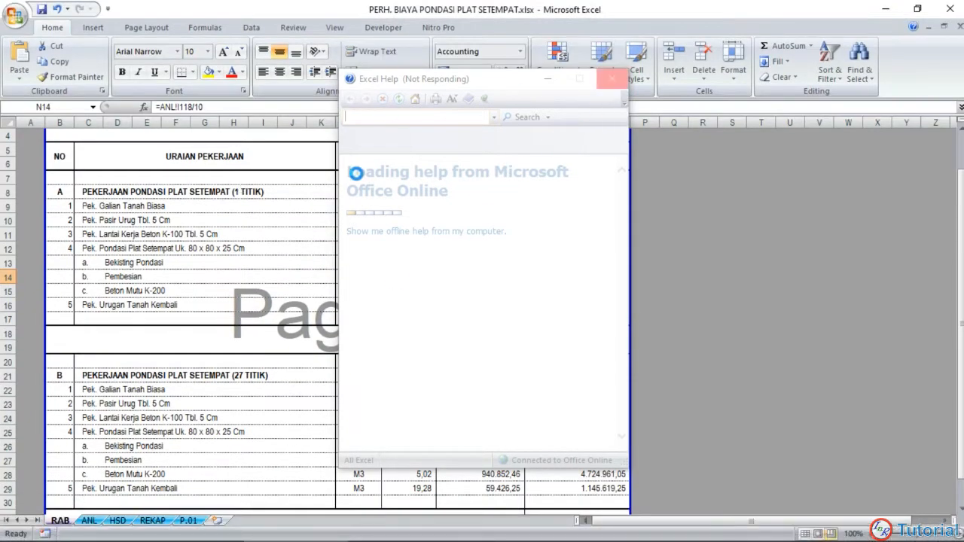
{"action": "left_click", "coordinate": [610, 80]}
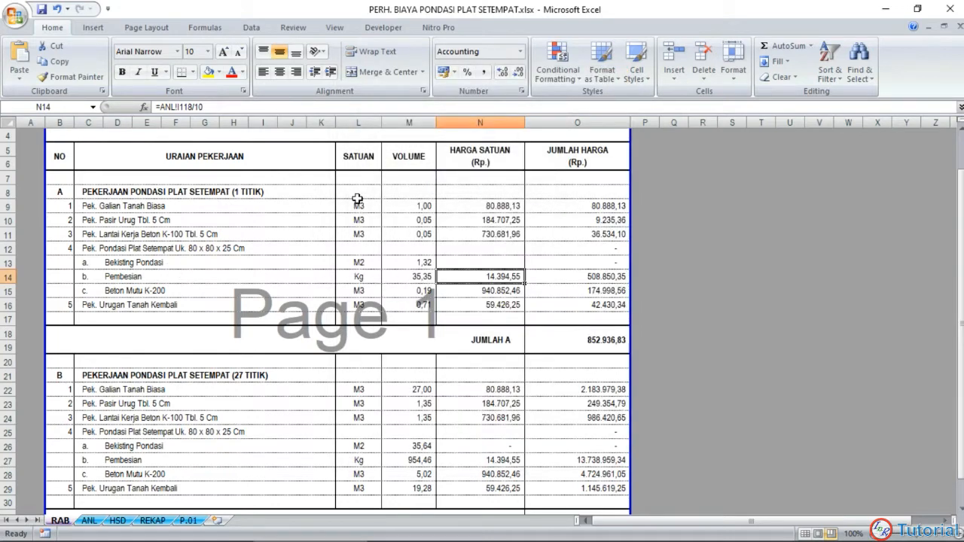
Step: Link analysis A.4.1.1.20's Pekerja price in ANL H124 to HSD cell O9 and fill the formula down to Mandor in H127
{"action": "left_click", "coordinate": [474, 292]}
{"action": "left_click", "coordinate": [478, 277]}
{"action": "scroll", "coordinate": [451, 276], "scroll_direction": "down", "scroll_amount": 1}
{"action": "left_click", "coordinate": [456, 222]}
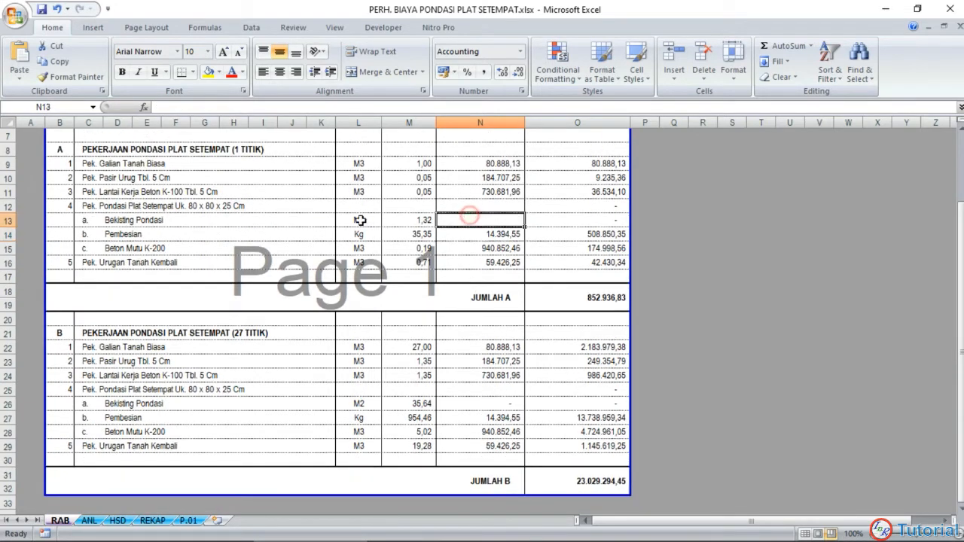
{"action": "left_click", "coordinate": [88, 520]}
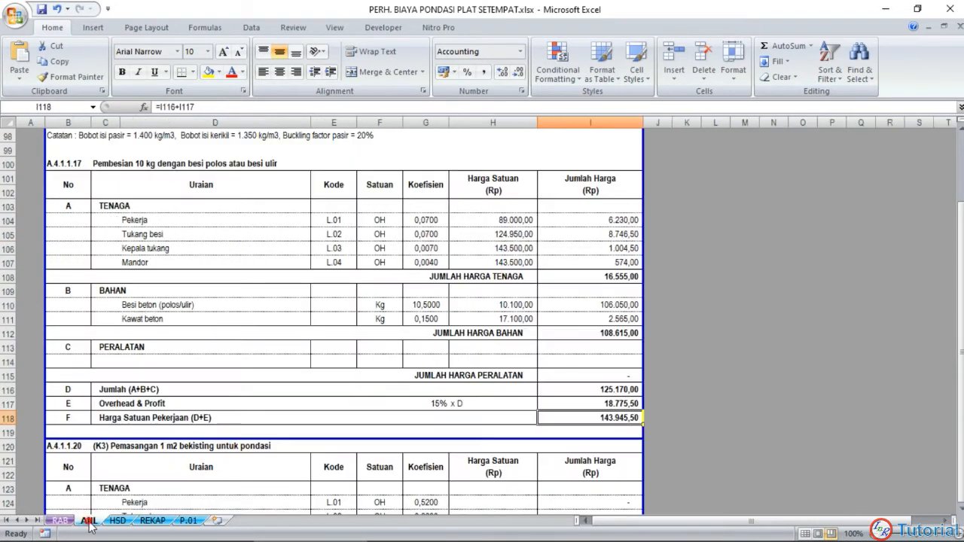
{"action": "scroll", "coordinate": [323, 308], "scroll_direction": "down", "scroll_amount": 4}
{"action": "scroll", "coordinate": [301, 274], "scroll_direction": "down", "scroll_amount": 3}
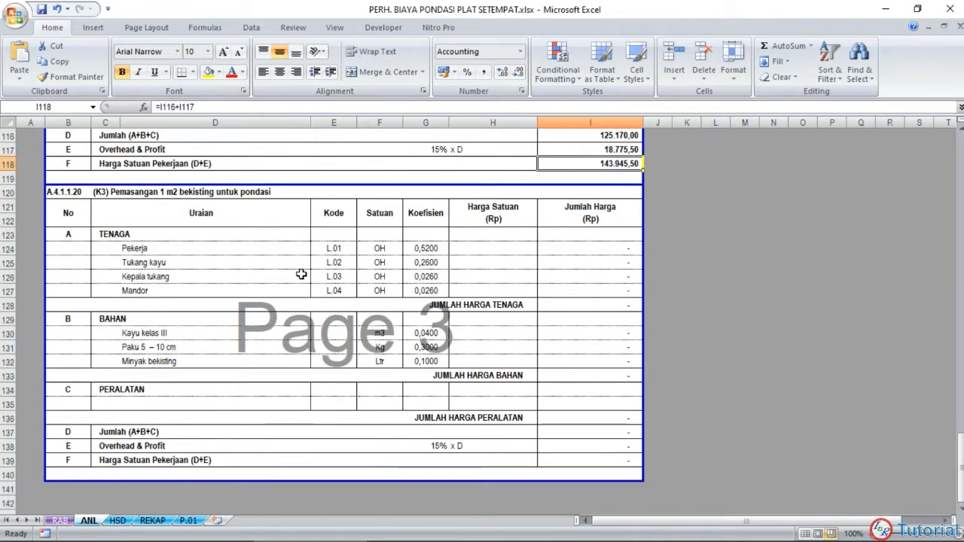
{"action": "left_click", "coordinate": [467, 248]}
{"action": "type", "text": "="}
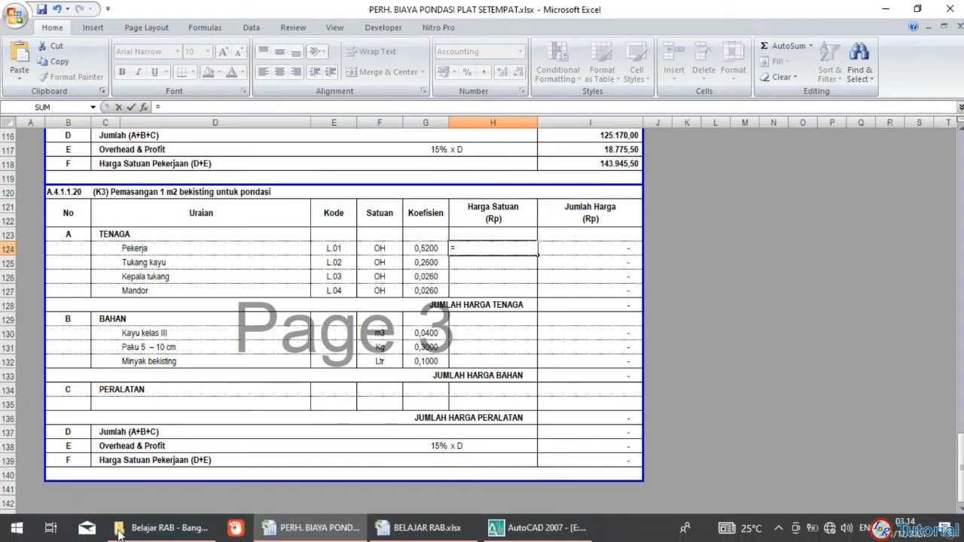
{"action": "left_click", "coordinate": [118, 520]}
{"action": "scroll", "coordinate": [422, 269], "scroll_direction": "up", "scroll_amount": 2}
{"action": "left_click", "coordinate": [494, 248]}
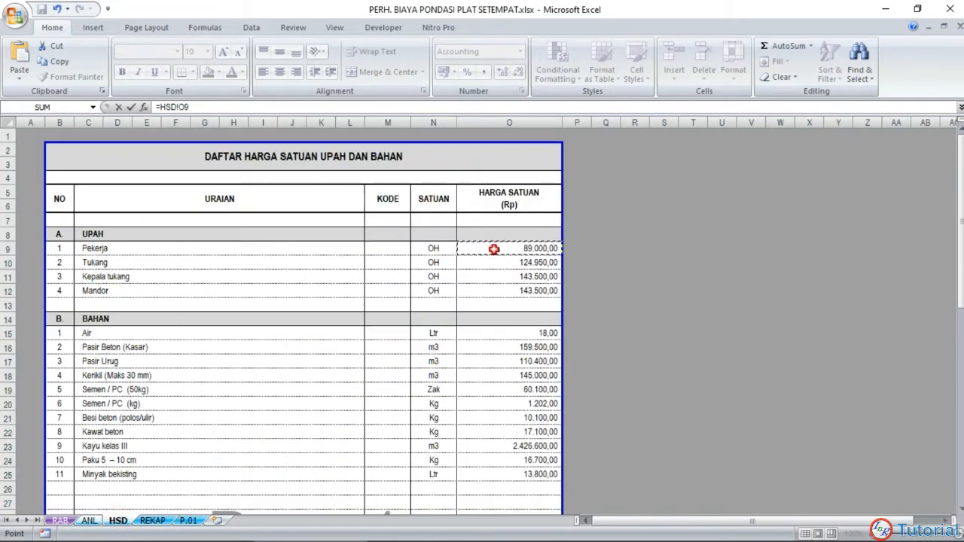
{"action": "key", "text": "Return"}
{"action": "left_click", "coordinate": [493, 248]}
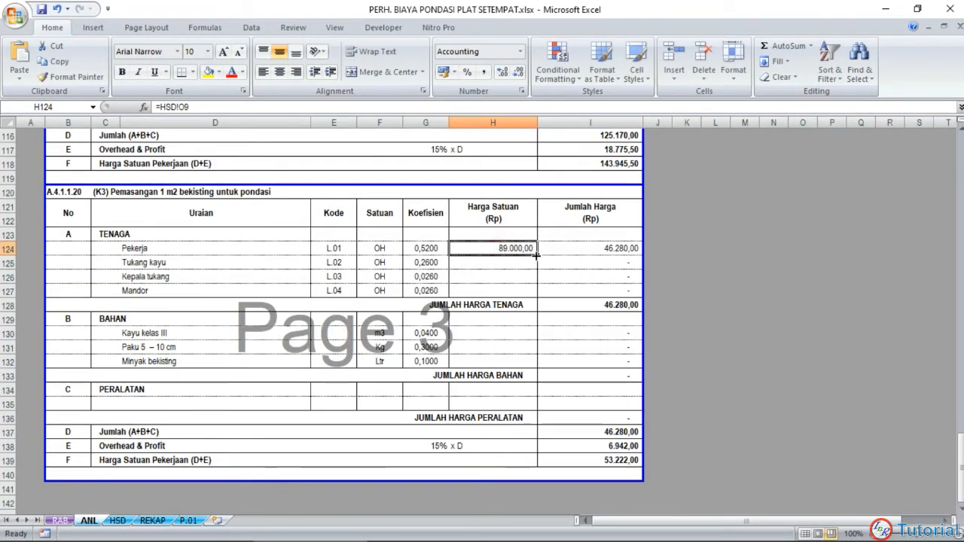
{"action": "left_click_drag", "start_coordinate": [537, 255], "coordinate": [536, 297]}
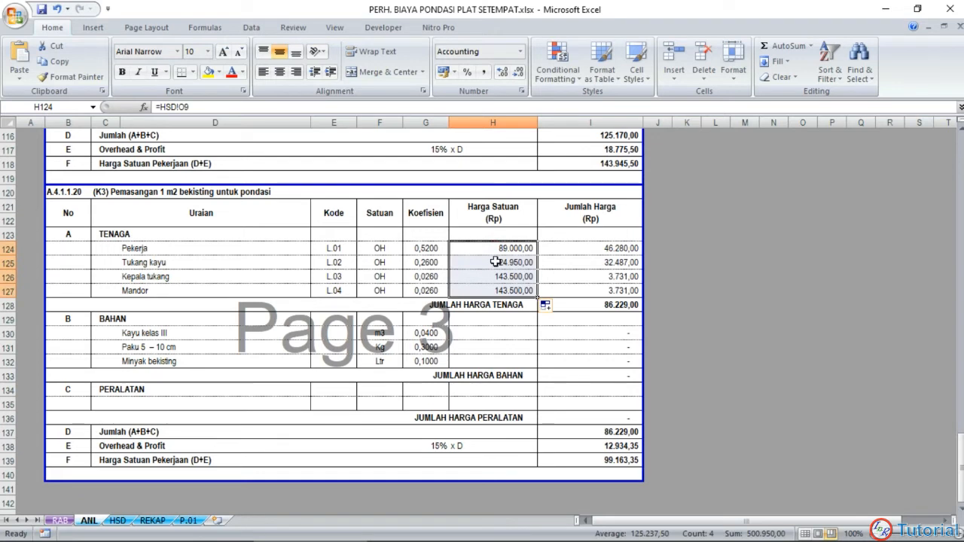
Step: Link analysis A.4.1.1.20's Kayu kelas III price in ANL H130 to HSD cell O23
{"action": "left_click", "coordinate": [496, 330]}
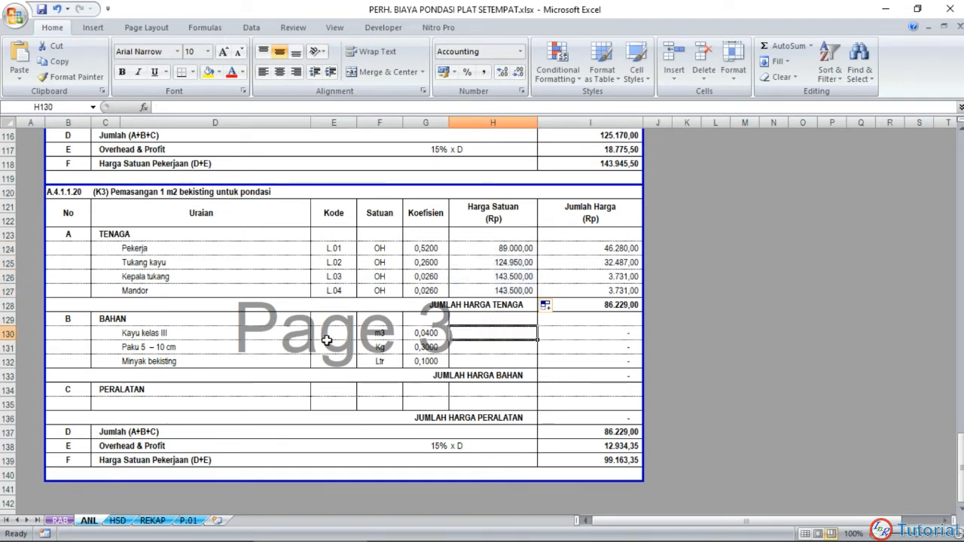
{"action": "type", "text": "="}
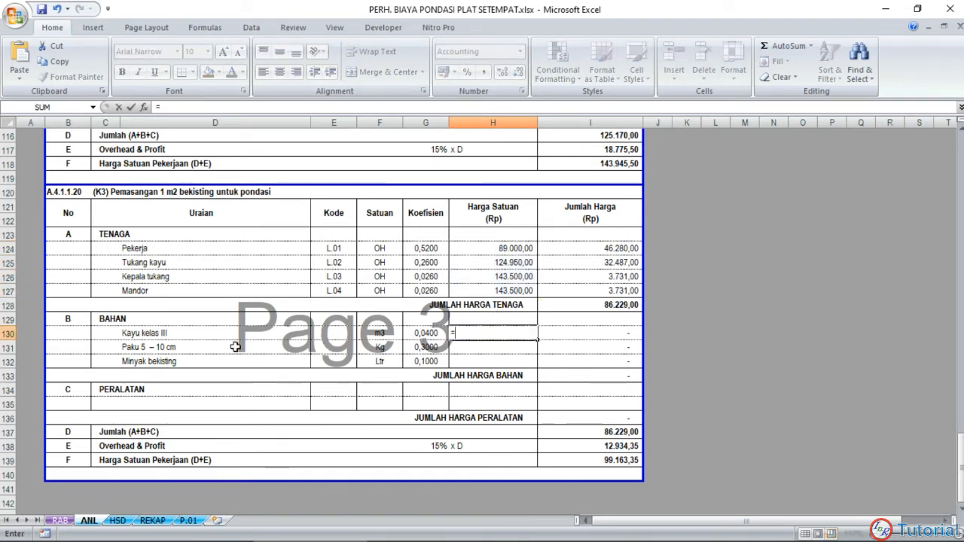
{"action": "left_click", "coordinate": [117, 520]}
{"action": "left_click", "coordinate": [483, 443]}
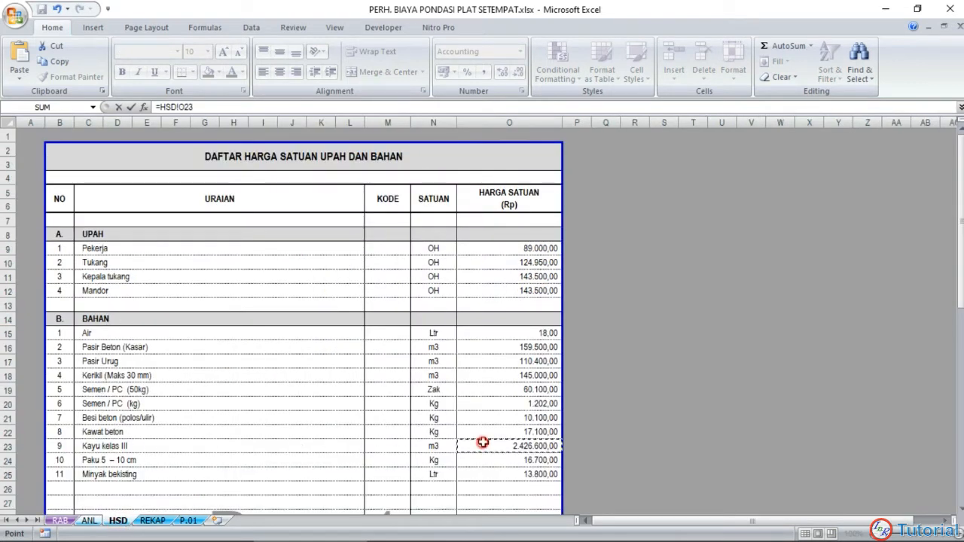
{"action": "key", "text": "Return"}
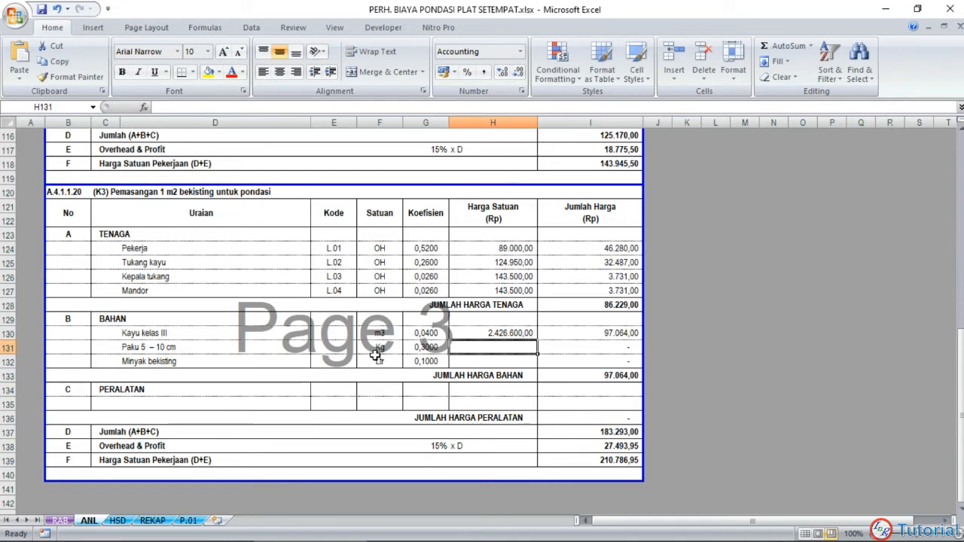
Step: Link analysis A.4.1.1.20's Paku 5 – 10 cm price in ANL H131 to HSD cell O24
{"action": "type", "text": "="}
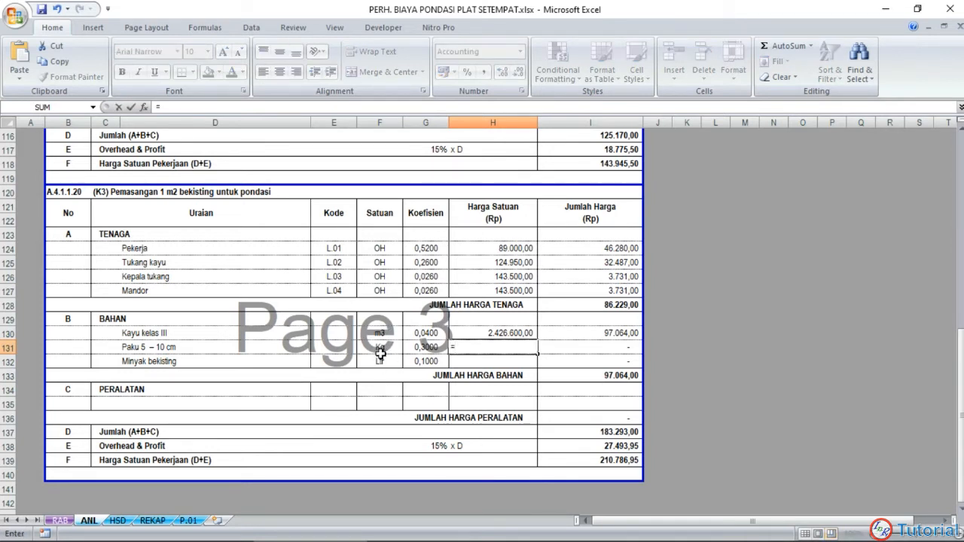
{"action": "scroll", "coordinate": [382, 360], "scroll_direction": "up", "scroll_amount": 10}
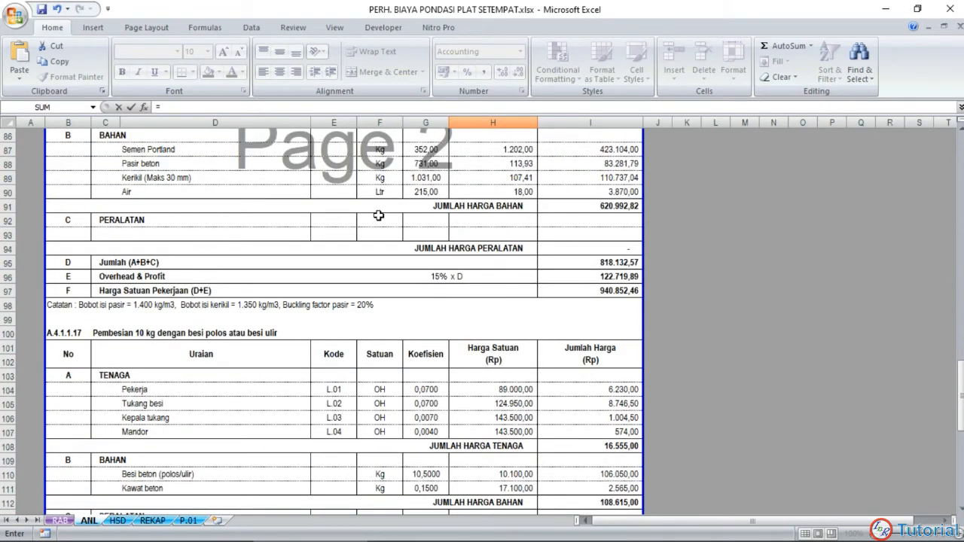
{"action": "scroll", "coordinate": [379, 216], "scroll_direction": "up", "scroll_amount": 2}
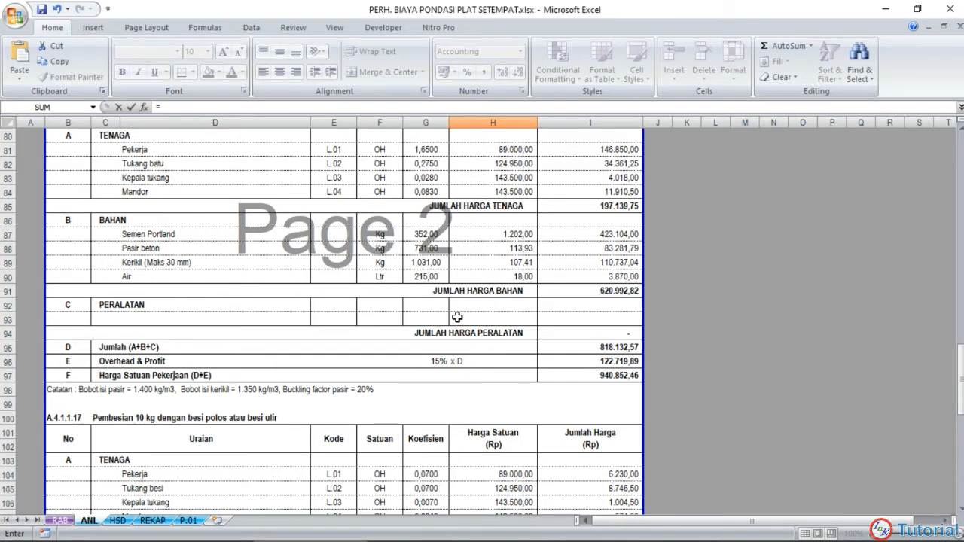
{"action": "scroll", "coordinate": [460, 318], "scroll_direction": "up", "scroll_amount": 5}
{"action": "scroll", "coordinate": [460, 318], "scroll_direction": "down", "scroll_amount": 20}
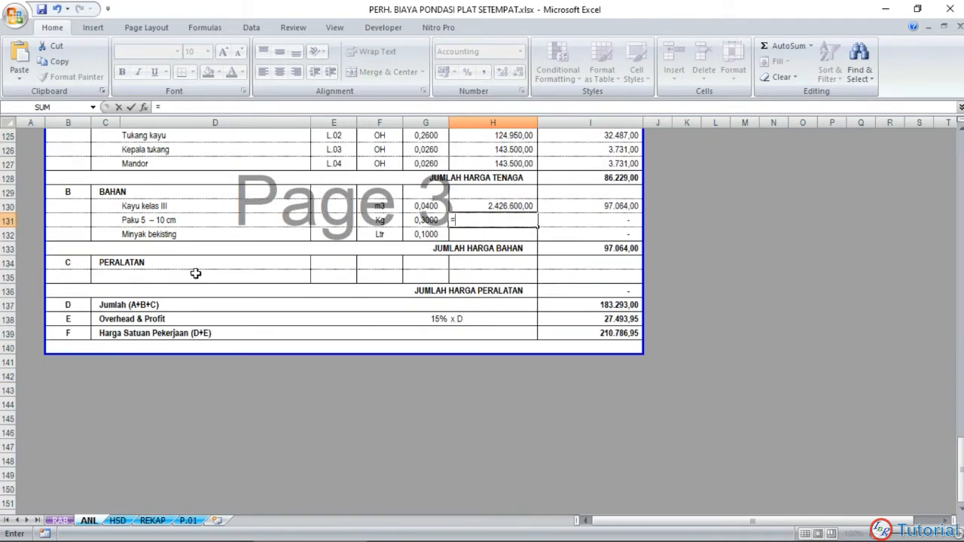
{"action": "left_click", "coordinate": [118, 520]}
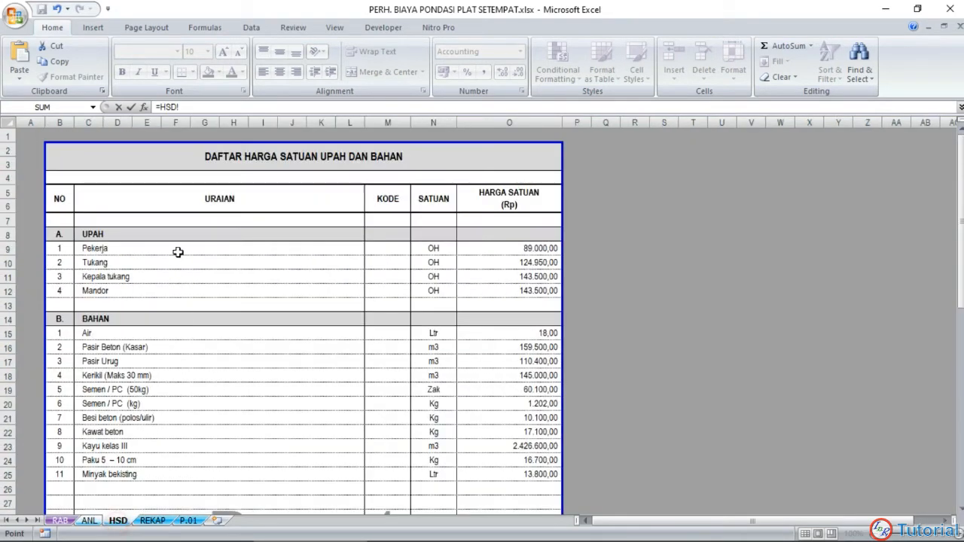
{"action": "scroll", "coordinate": [178, 251], "scroll_direction": "down", "scroll_amount": 2}
{"action": "left_click", "coordinate": [463, 375]}
{"action": "key", "text": "Return"}
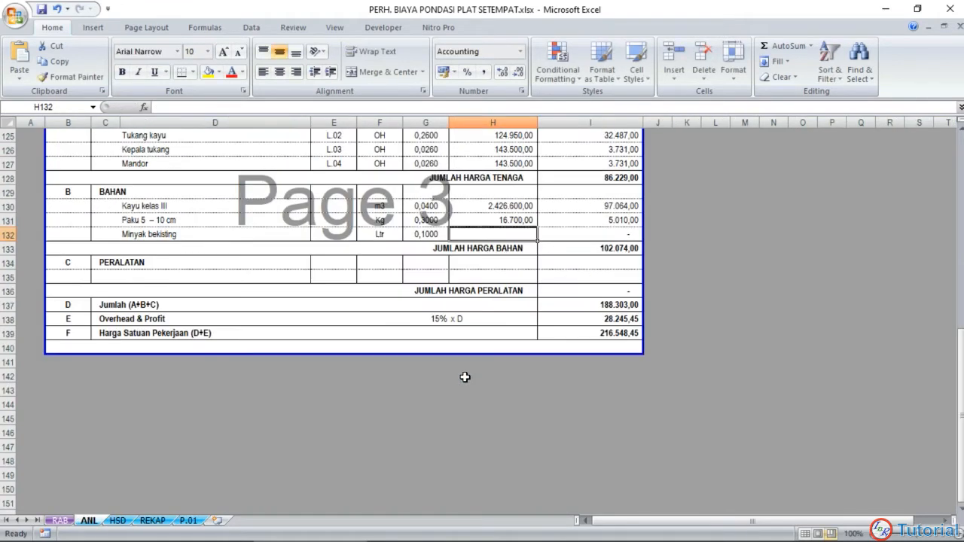
Step: Link analysis A.4.1.1.20's Minyak bekisting price in ANL H132 to HSD cell O25
{"action": "type", "text": "="}
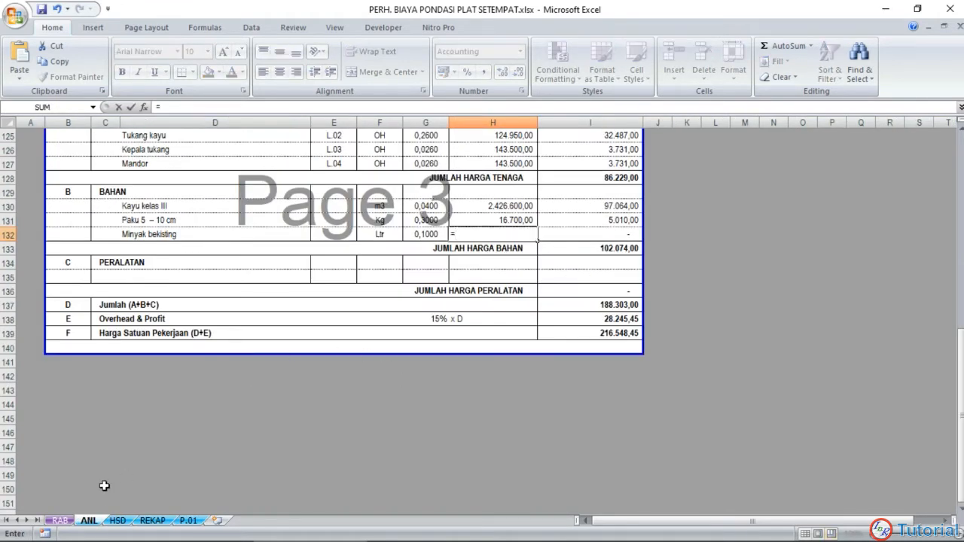
{"action": "left_click", "coordinate": [117, 520]}
{"action": "left_click", "coordinate": [471, 389]}
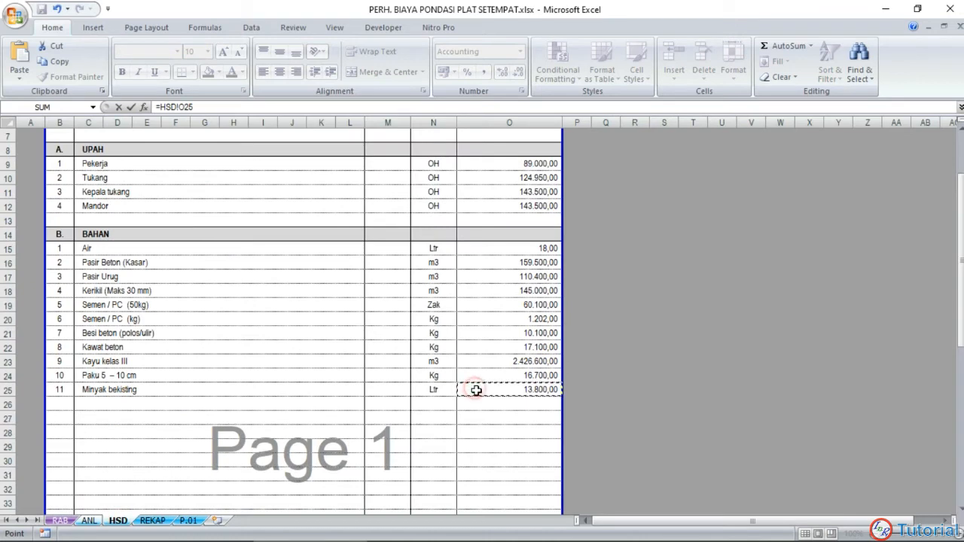
{"action": "key", "text": "Return"}
Step: Set the RAB unit price of Bekisting Pondasi in N13 to analysis A.4.1.1.20's Harga Satuan Pekerjaan in ANL cell I139
{"action": "scroll", "coordinate": [560, 281], "scroll_direction": "up", "scroll_amount": 1}
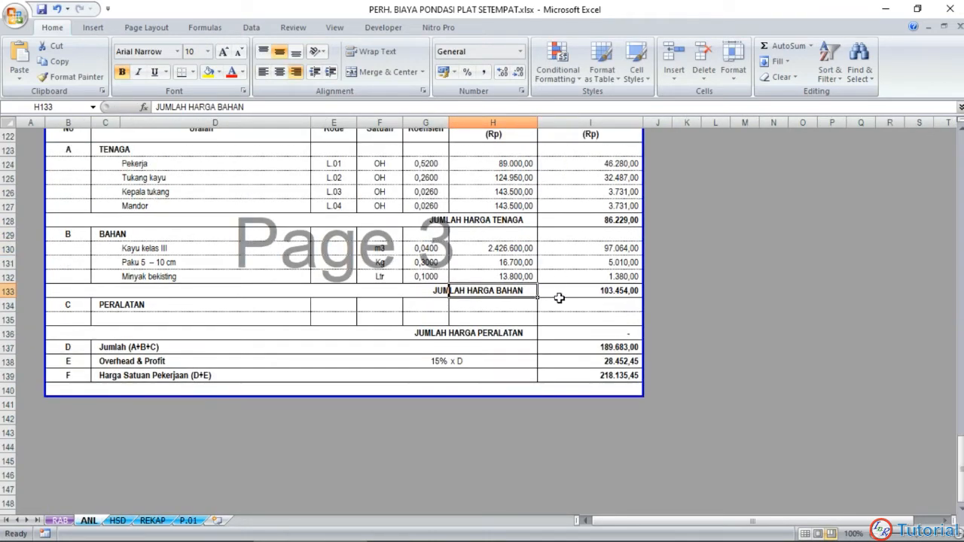
{"action": "scroll", "coordinate": [529, 306], "scroll_direction": "up", "scroll_amount": 2}
{"action": "scroll", "coordinate": [527, 305], "scroll_direction": "down", "scroll_amount": 2}
{"action": "scroll", "coordinate": [607, 333], "scroll_direction": "up", "scroll_amount": 1}
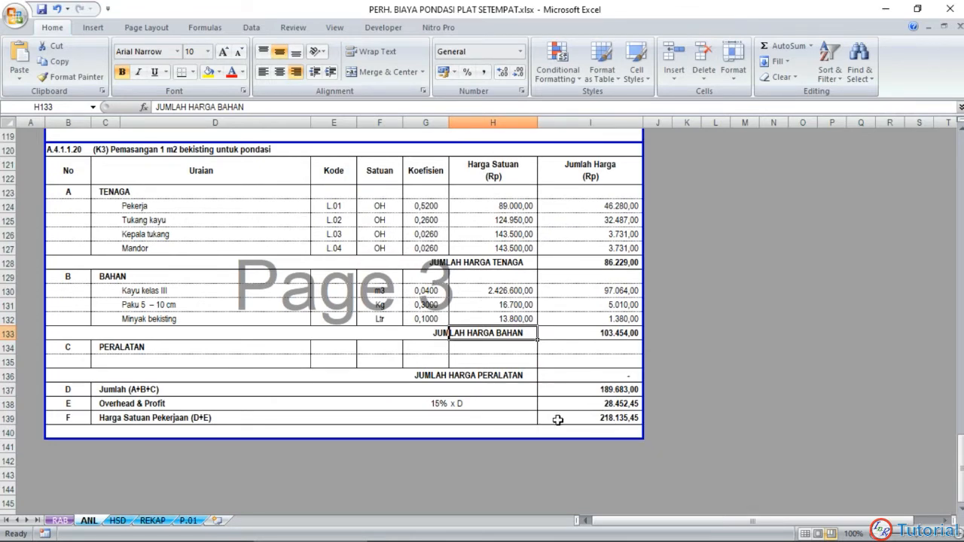
{"action": "left_click", "coordinate": [59, 521]}
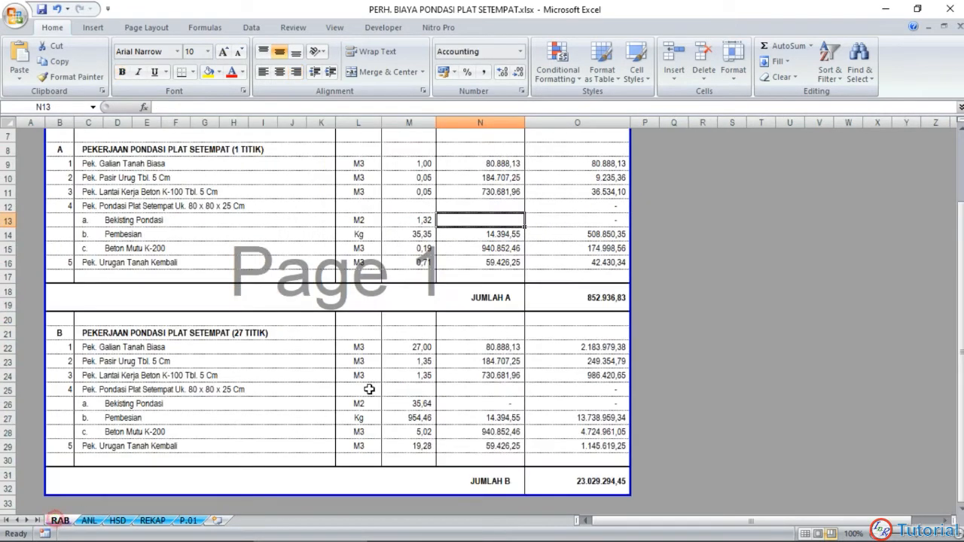
{"action": "type", "text": "="}
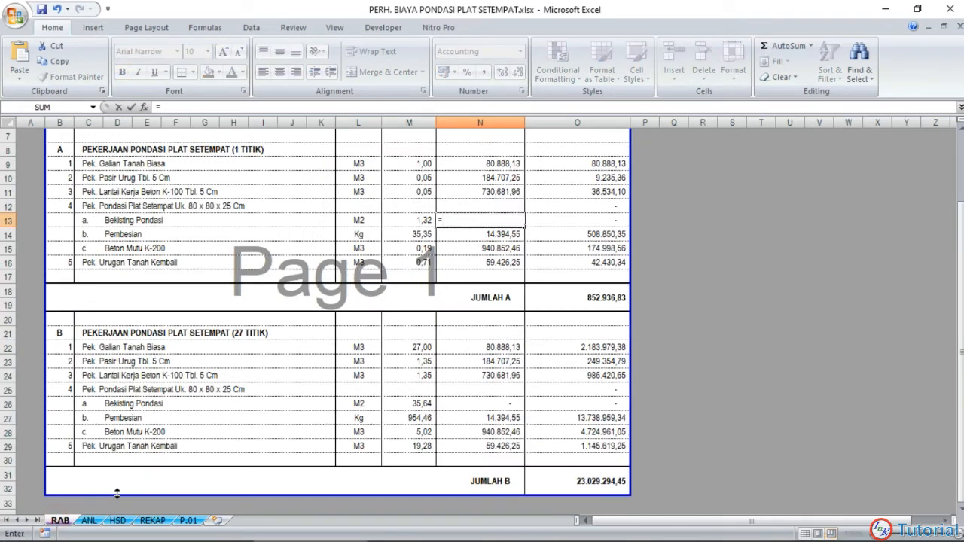
{"action": "left_click", "coordinate": [92, 520]}
{"action": "left_click", "coordinate": [578, 413]}
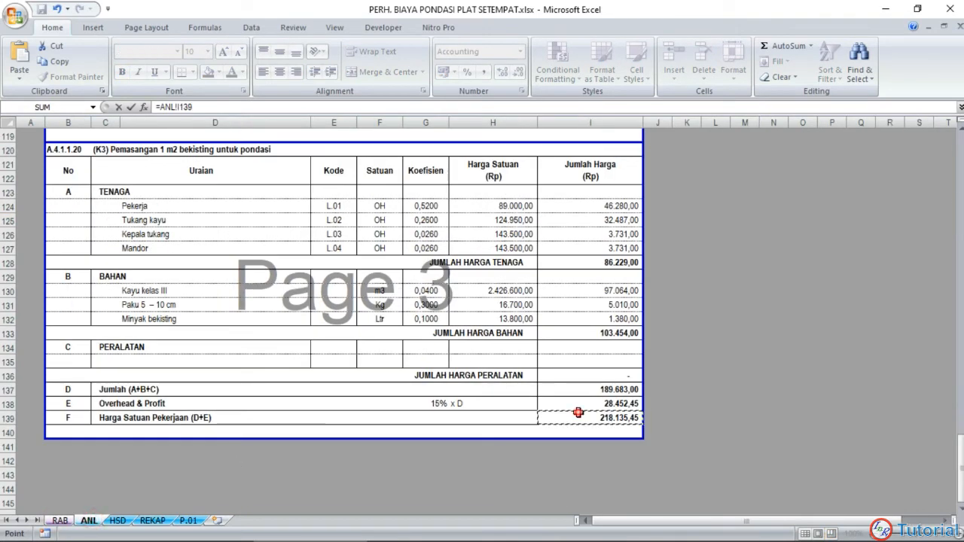
{"action": "key", "text": "Return"}
Step: Review the RAB against the foundation detail and RENCANA PONDASI plan in AutoCAD, and check the JUMLAH A total back in Excel
{"action": "scroll", "coordinate": [475, 257], "scroll_direction": "up", "scroll_amount": 2}
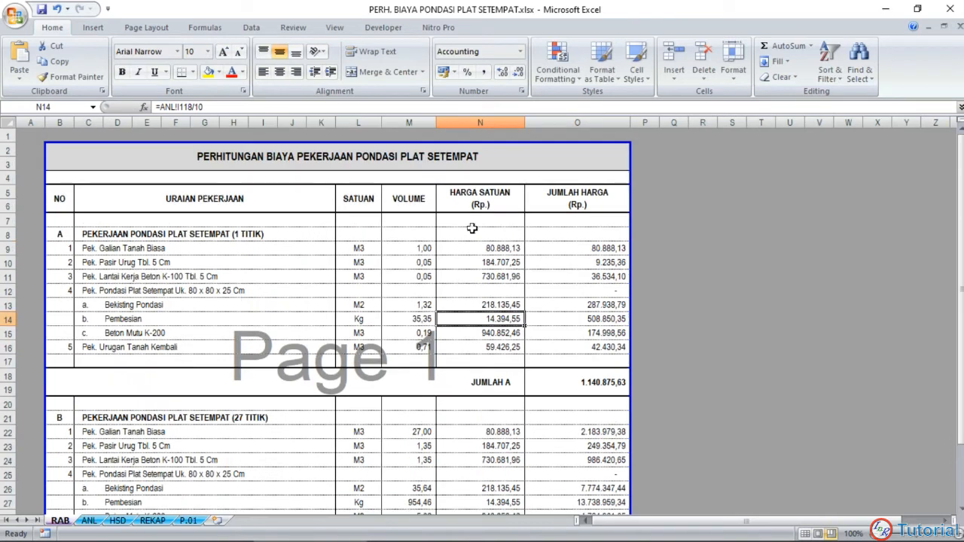
{"action": "scroll", "coordinate": [455, 213], "scroll_direction": "down", "scroll_amount": 1}
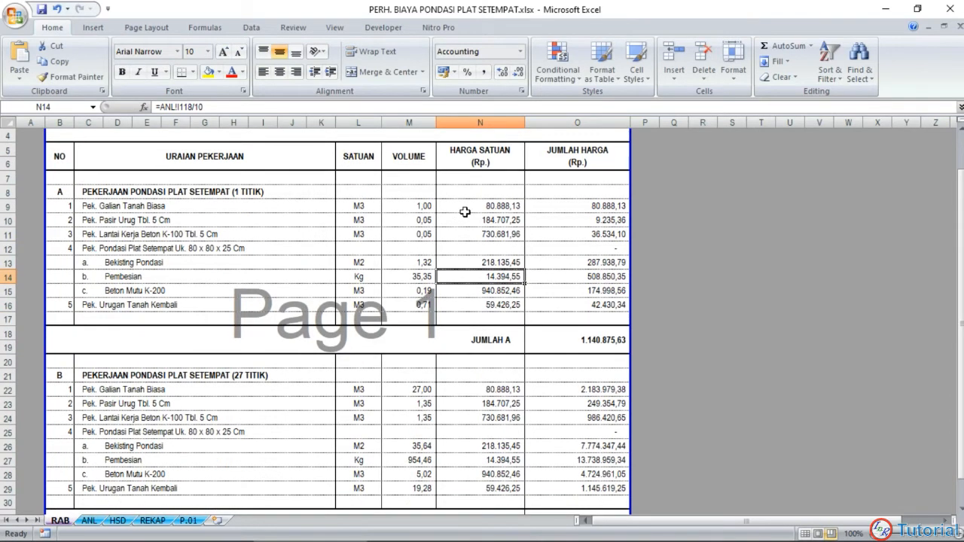
{"action": "scroll", "coordinate": [465, 213], "scroll_direction": "up", "scroll_amount": 1}
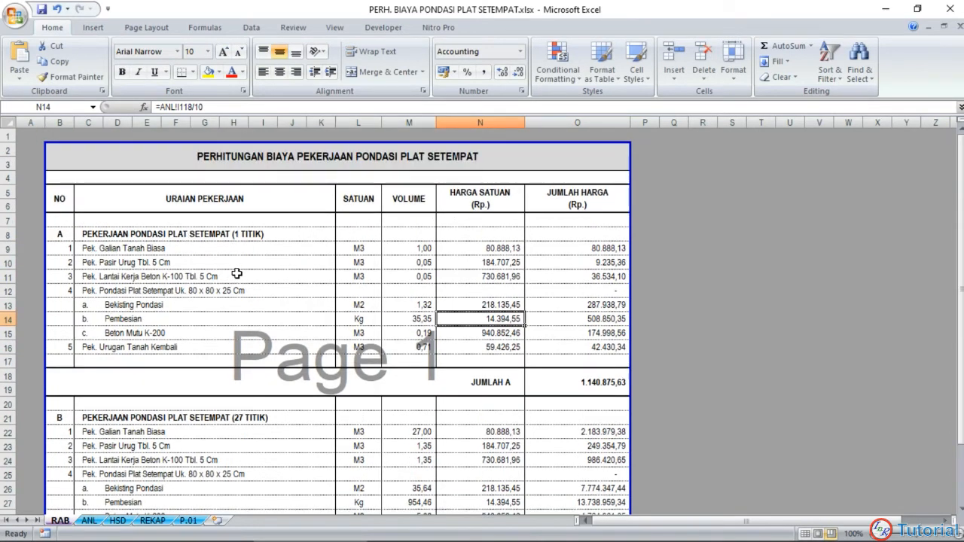
{"action": "left_click", "coordinate": [537, 533]}
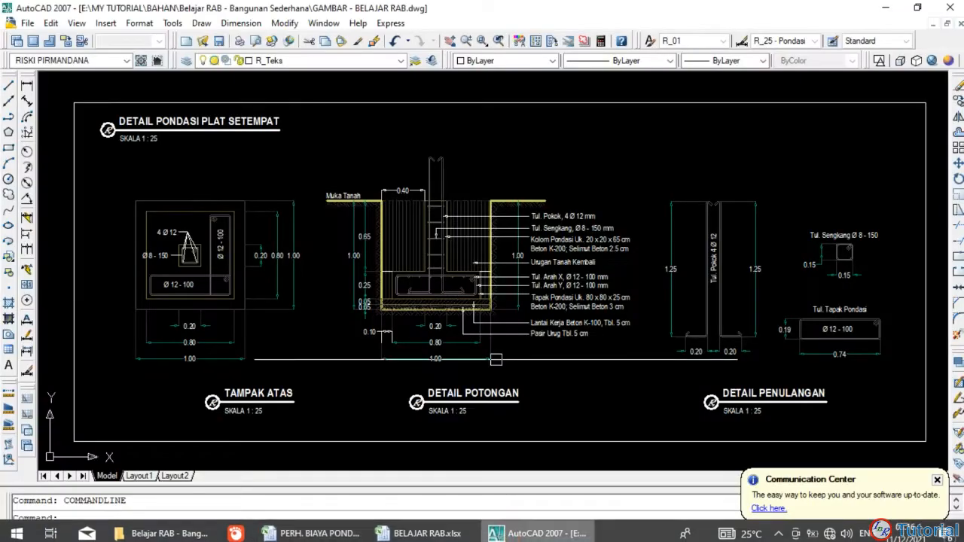
{"action": "scroll", "coordinate": [628, 225], "scroll_direction": "up", "scroll_amount": 1}
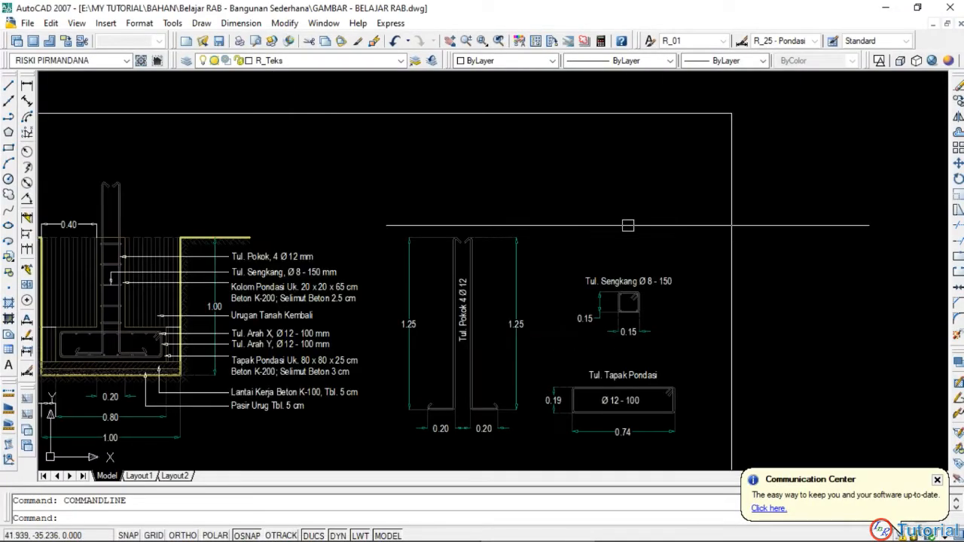
{"action": "scroll", "coordinate": [628, 225], "scroll_direction": "down", "scroll_amount": 5}
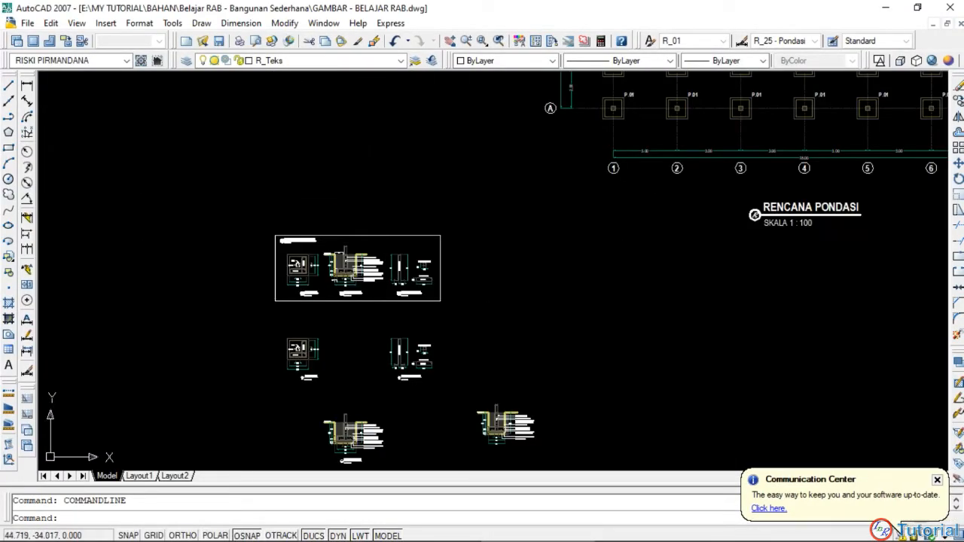
{"action": "left_click_drag", "start_coordinate": [579, 213], "coordinate": [352, 338]}
{"action": "left_click_drag", "start_coordinate": [660, 153], "coordinate": [664, 243]}
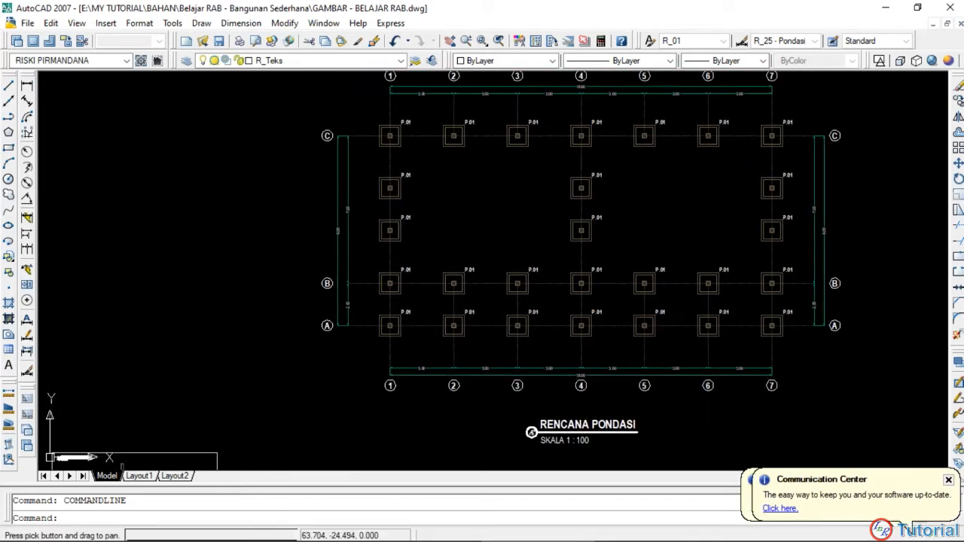
{"action": "left_click", "coordinate": [310, 527]}
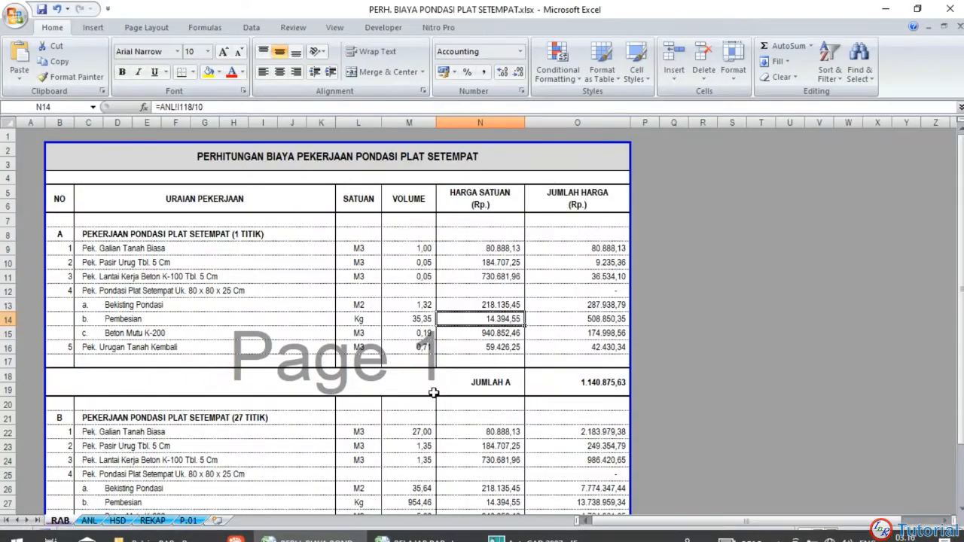
{"action": "left_click", "coordinate": [562, 385]}
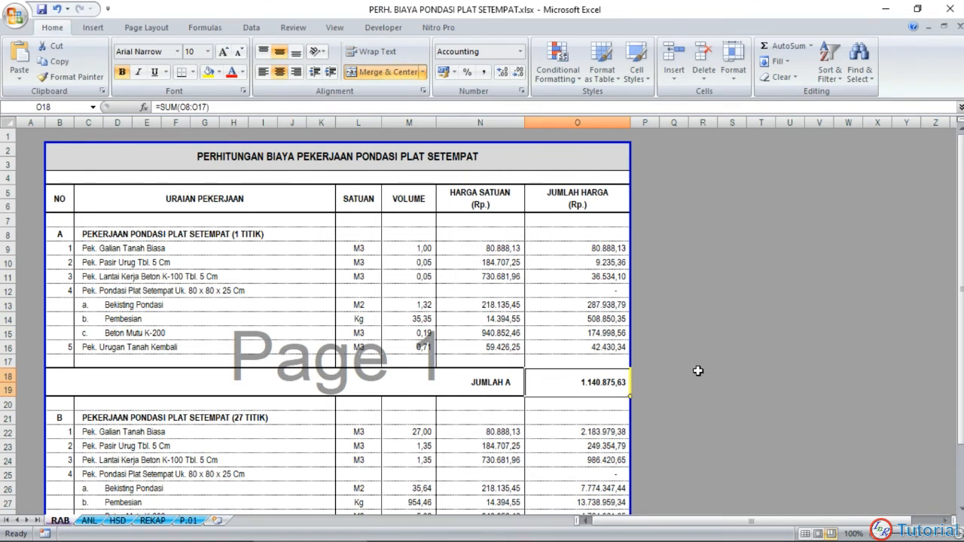
Step: Clear the Jumlah Harga cell O25 of the Pek. Pondasi Plat Setempat heading row in RAB section B
{"action": "scroll", "coordinate": [525, 358], "scroll_direction": "down", "scroll_amount": 3}
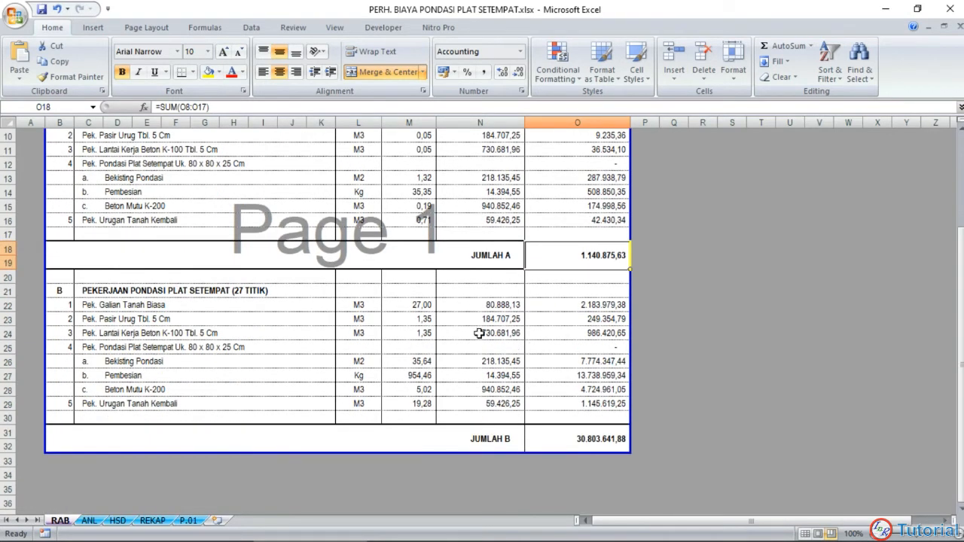
{"action": "left_click", "coordinate": [576, 348]}
{"action": "key", "text": "Delete"}
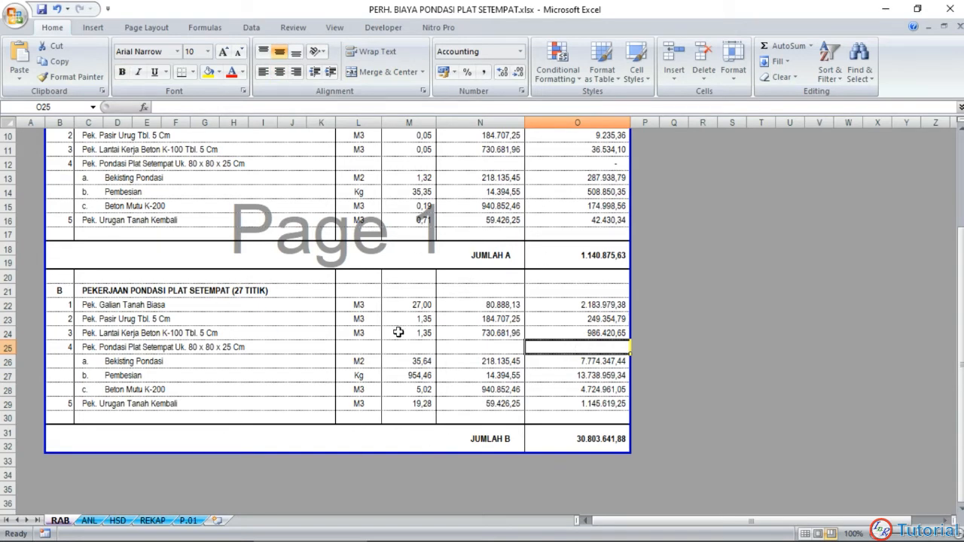
Step: Look at the RENCANA PONDASI plan in AutoCAD again, and check the JUMLAH B total for 27 titik in Excel's RAB
{"action": "left_click", "coordinate": [439, 529]}
{"action": "left_click", "coordinate": [517, 527]}
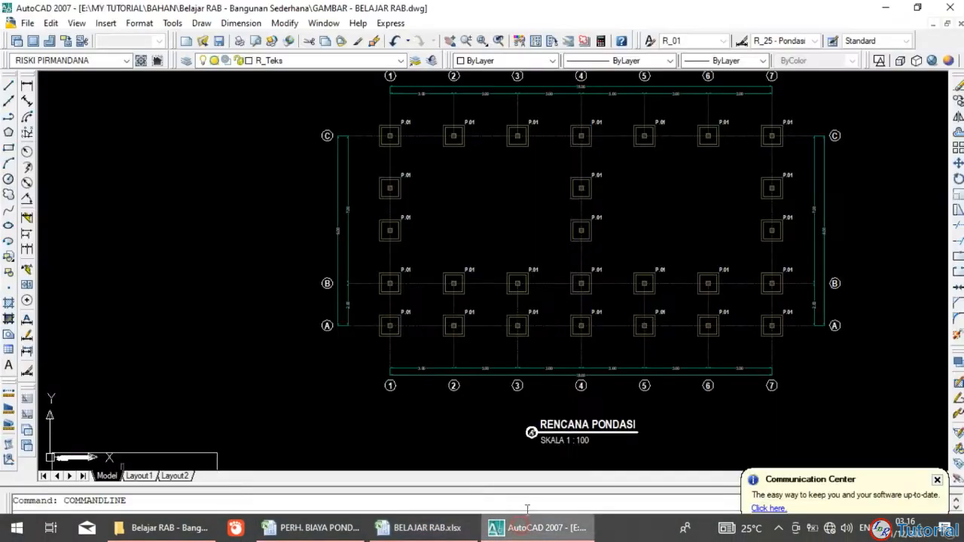
{"action": "left_click", "coordinate": [321, 538]}
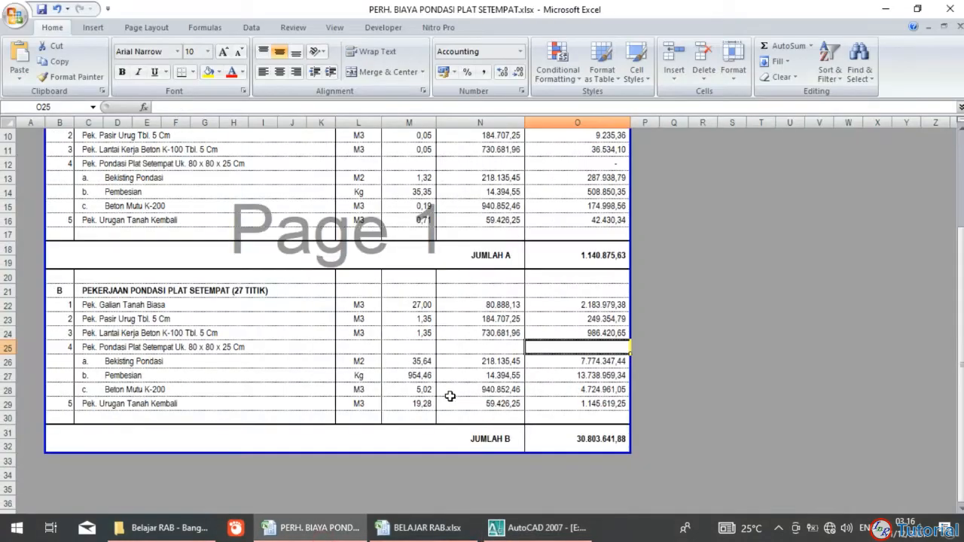
{"action": "left_click", "coordinate": [550, 433]}
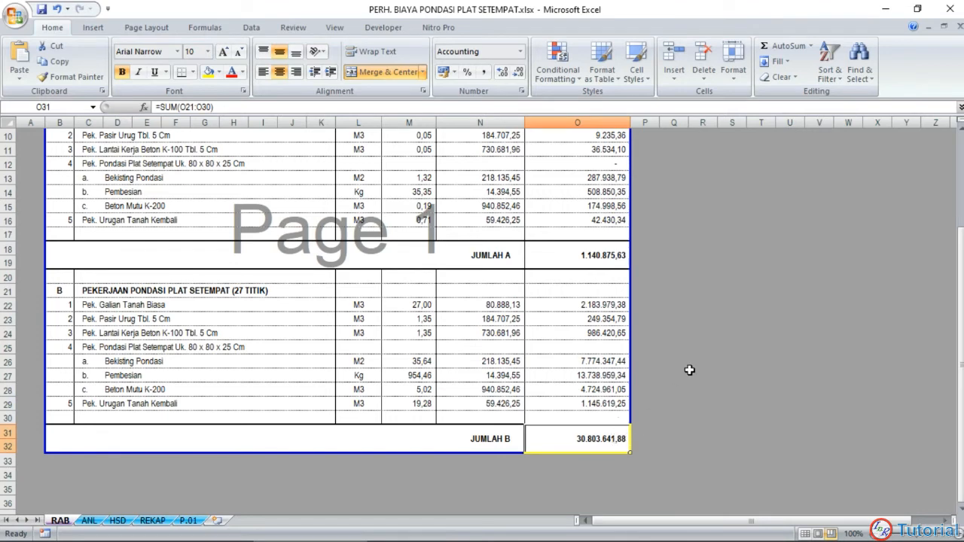
{"action": "scroll", "coordinate": [664, 301], "scroll_direction": "up", "scroll_amount": 1}
{"action": "scroll", "coordinate": [662, 287], "scroll_direction": "up", "scroll_amount": 1}
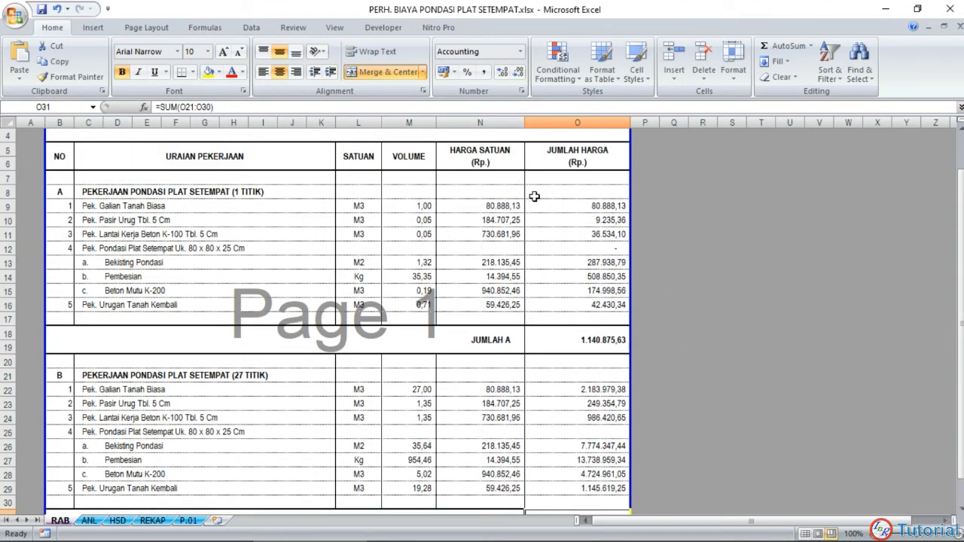
{"action": "scroll", "coordinate": [548, 255], "scroll_direction": "up", "scroll_amount": 1}
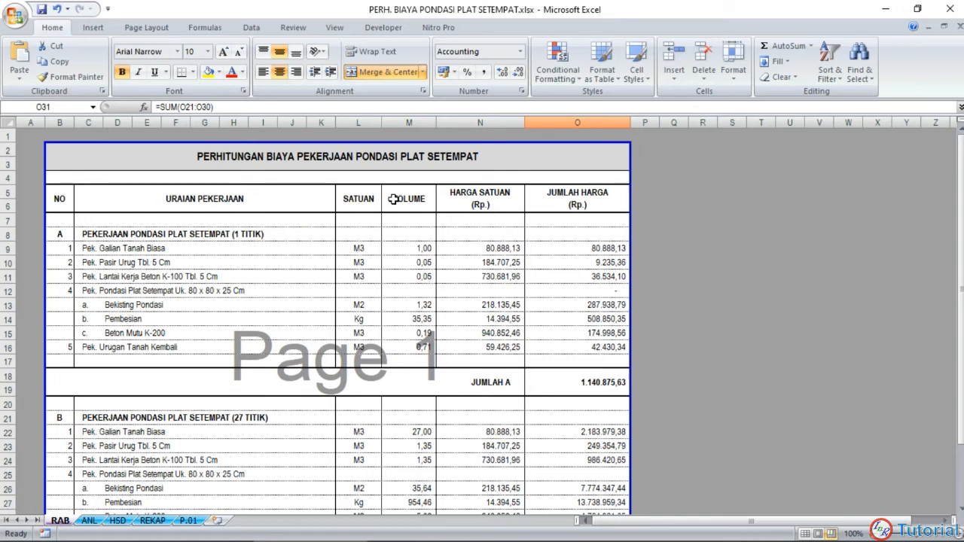
Step: Review the HSD wage and material prices and the ANL analyses' Koefisien values together with their Permen PUPR source reference in I2
{"action": "left_click", "coordinate": [118, 521]}
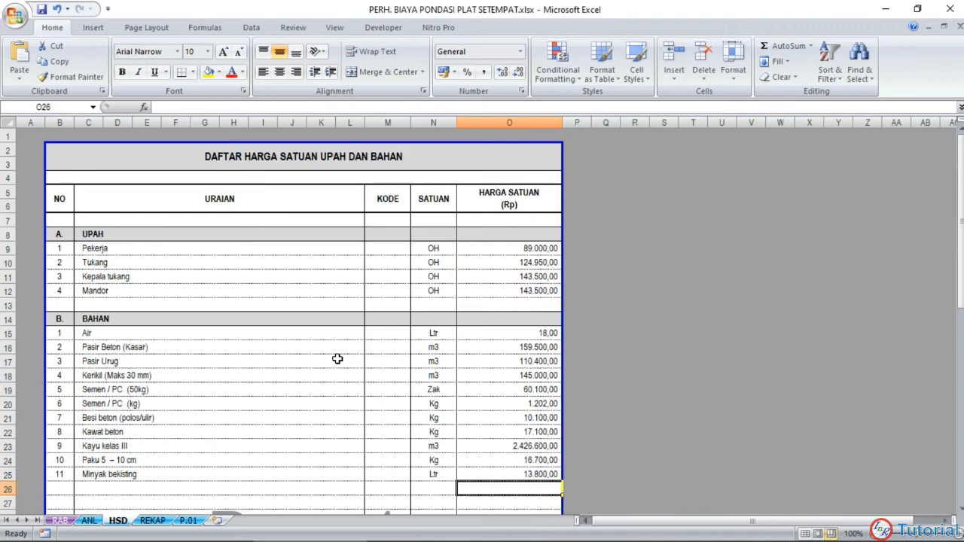
{"action": "left_click", "coordinate": [89, 521]}
{"action": "scroll", "coordinate": [319, 323], "scroll_direction": "up", "scroll_amount": 8}
{"action": "scroll", "coordinate": [424, 248], "scroll_direction": "up", "scroll_amount": 20}
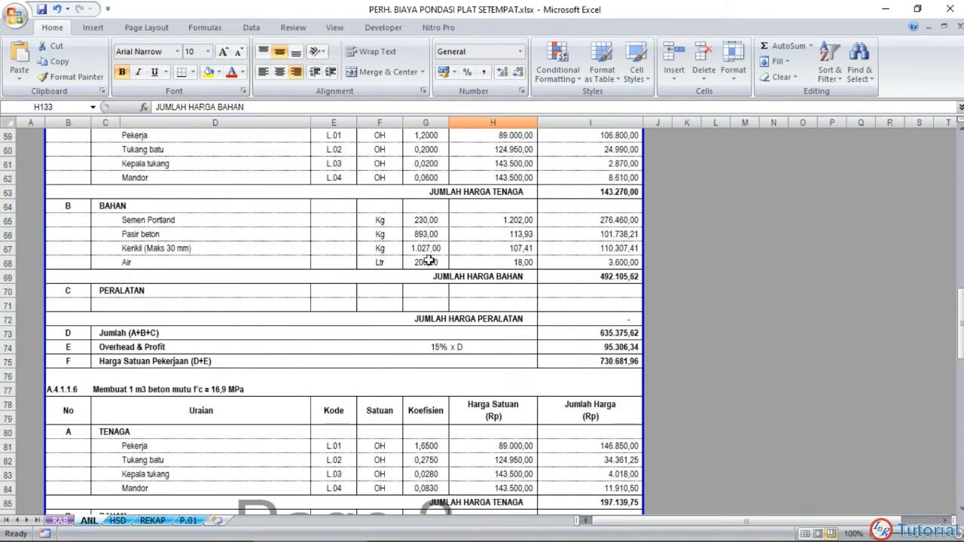
{"action": "left_click", "coordinate": [424, 248]}
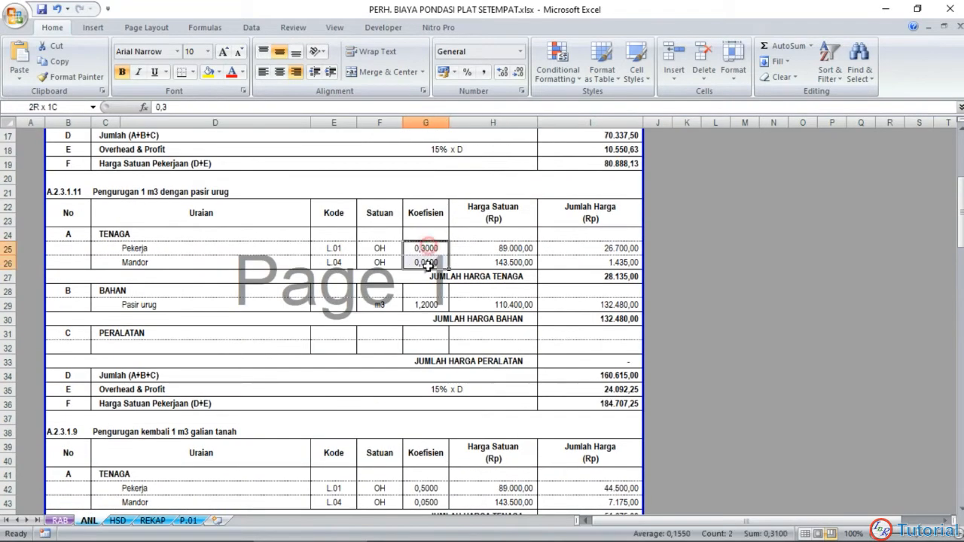
{"action": "left_click", "coordinate": [423, 305]}
{"action": "scroll", "coordinate": [423, 301], "scroll_direction": "up", "scroll_amount": 5}
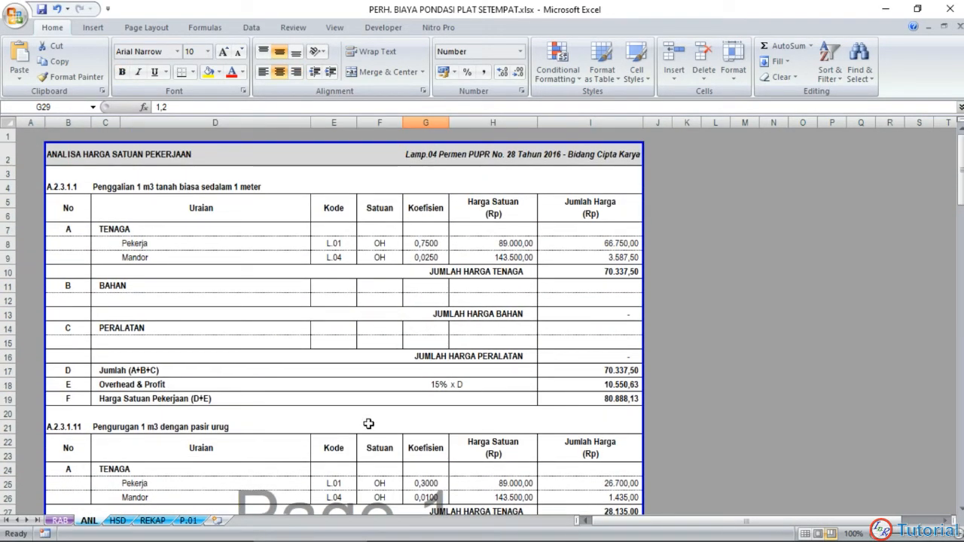
{"action": "left_click", "coordinate": [628, 161]}
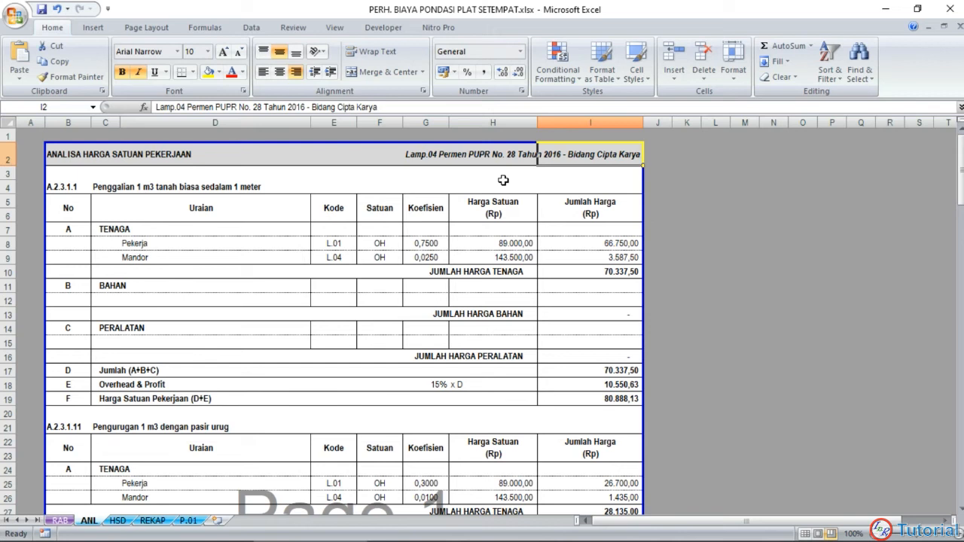
{"action": "left_click_drag", "start_coordinate": [423, 243], "coordinate": [425, 258]}
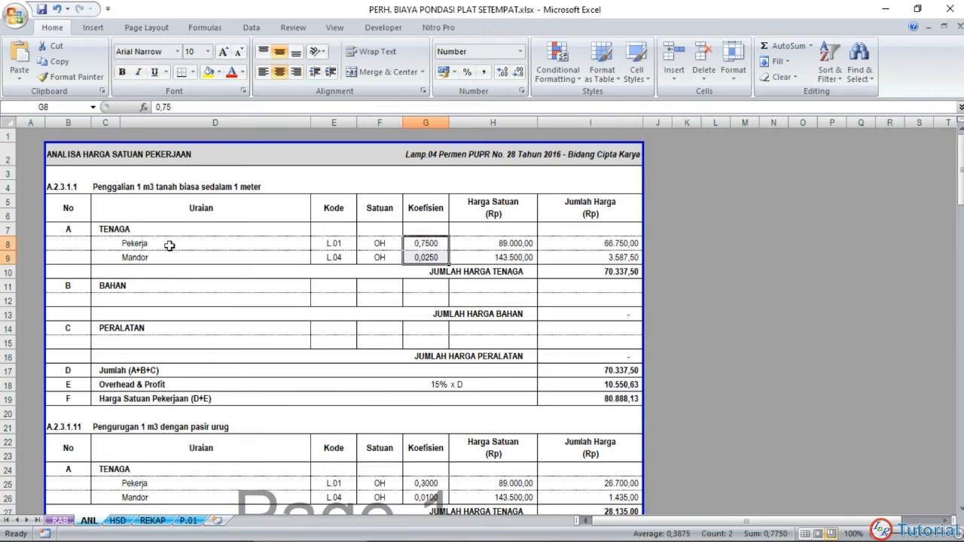
Step: Examine the Pekerja and Mandor Koefisien values in G8:G9 of the Penggalian analysis and those of the pasir urug analysis
{"action": "left_click", "coordinate": [233, 299]}
{"action": "left_click_drag", "start_coordinate": [419, 243], "coordinate": [422, 256]}
{"action": "scroll", "coordinate": [413, 260], "scroll_direction": "down", "scroll_amount": 1}
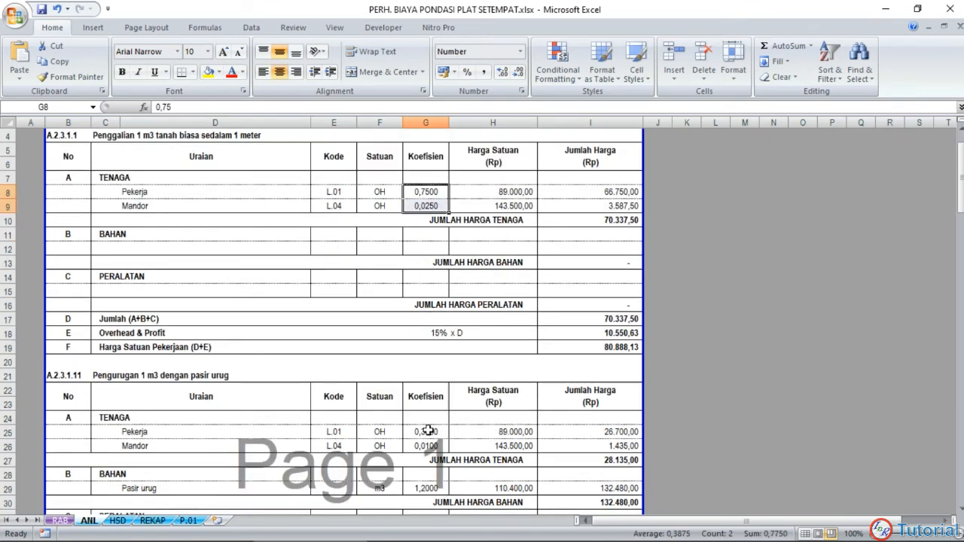
{"action": "scroll", "coordinate": [422, 421], "scroll_direction": "up", "scroll_amount": 1}
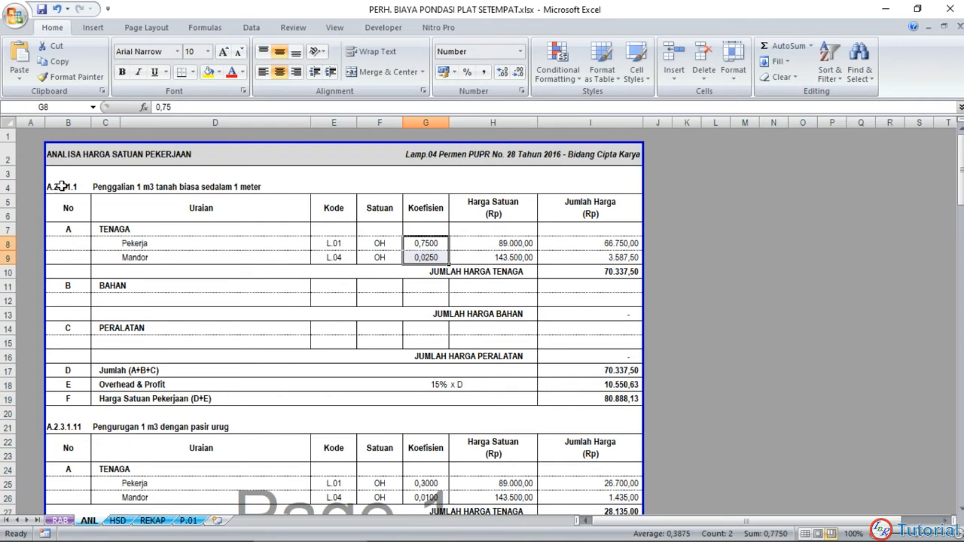
Step: Review the ANL analysis codes from A.2.3.1.1 in B4 down past A.4.1.1.4, and return to the RAB sheet
{"action": "left_click", "coordinate": [61, 186]}
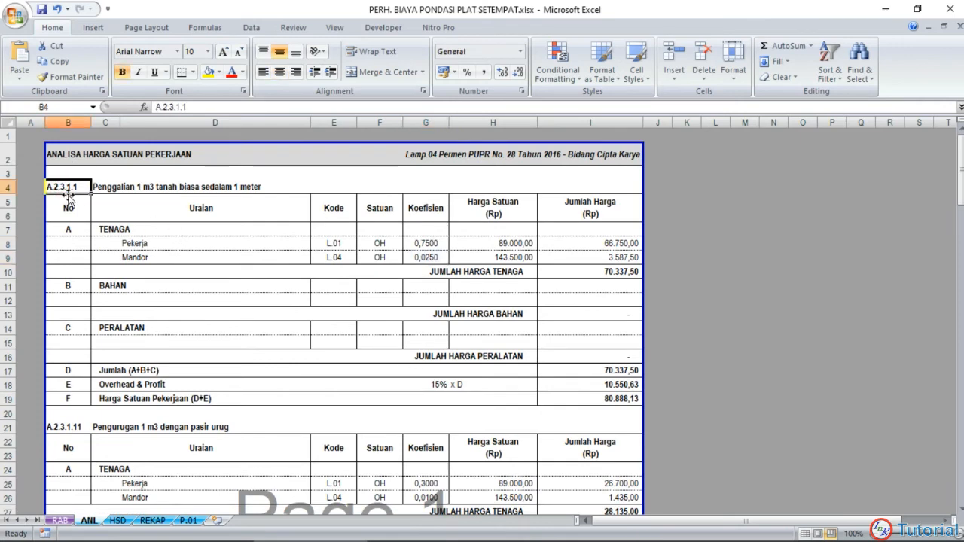
{"action": "scroll", "coordinate": [75, 256], "scroll_direction": "down", "scroll_amount": 4}
{"action": "scroll", "coordinate": [75, 283], "scroll_direction": "down", "scroll_amount": 5}
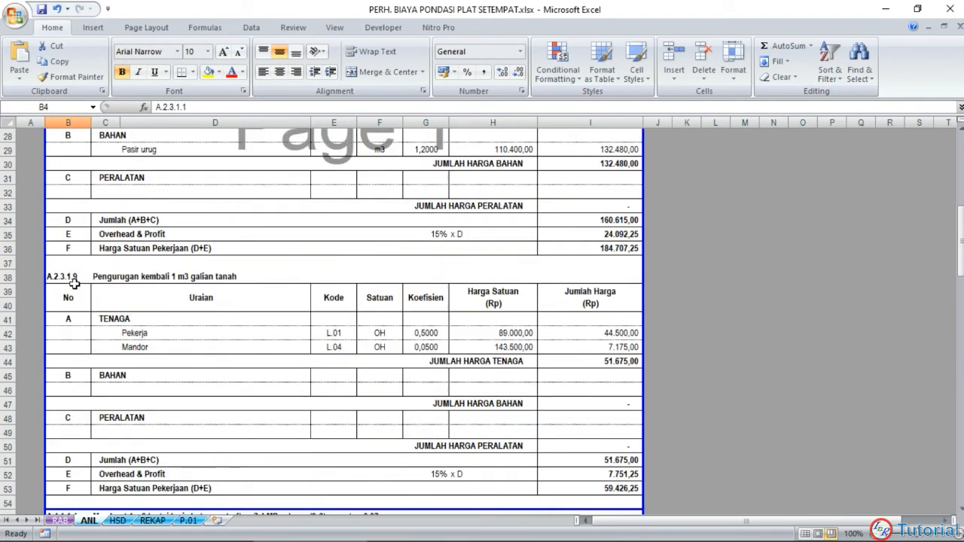
{"action": "scroll", "coordinate": [72, 278], "scroll_direction": "down", "scroll_amount": 4}
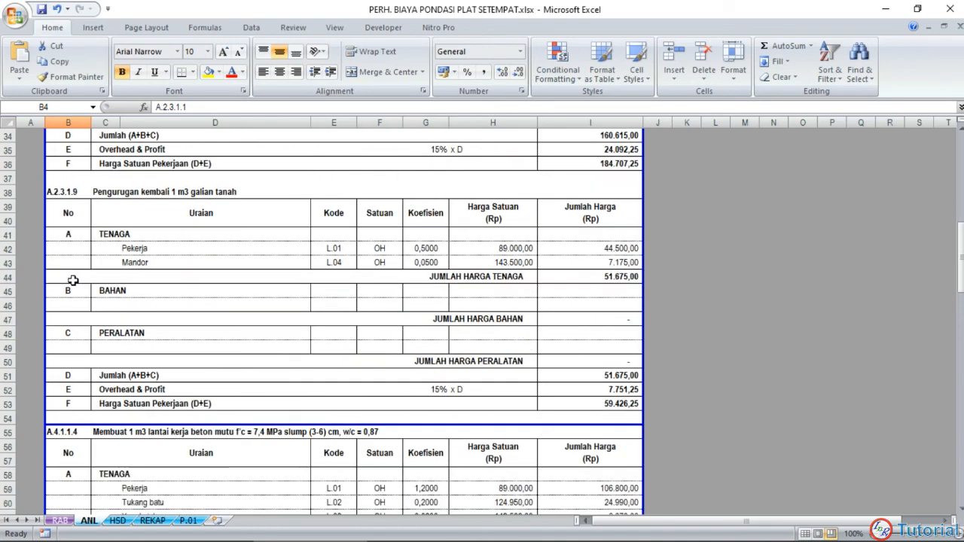
{"action": "scroll", "coordinate": [102, 313], "scroll_direction": "down", "scroll_amount": 2}
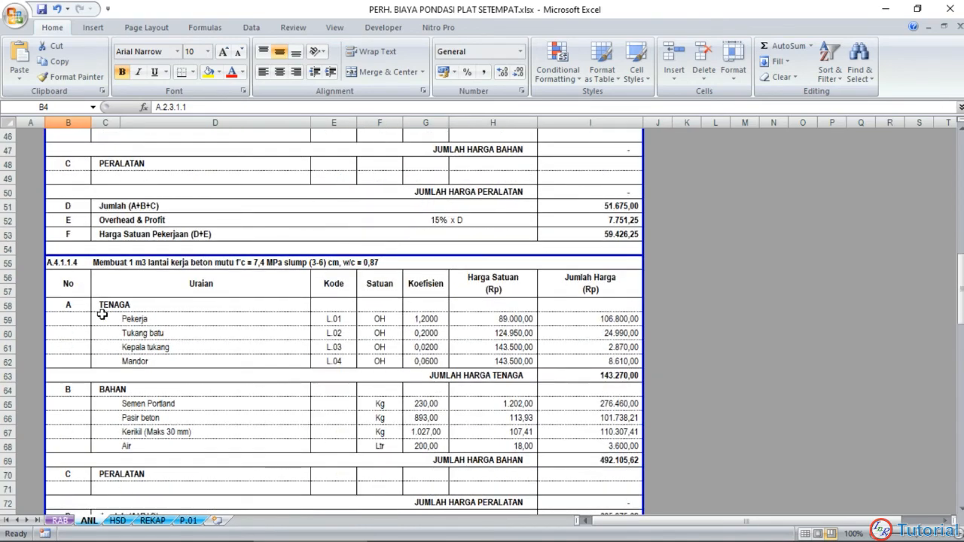
{"action": "scroll", "coordinate": [101, 313], "scroll_direction": "down", "scroll_amount": 3}
{"action": "scroll", "coordinate": [194, 297], "scroll_direction": "up", "scroll_amount": 14}
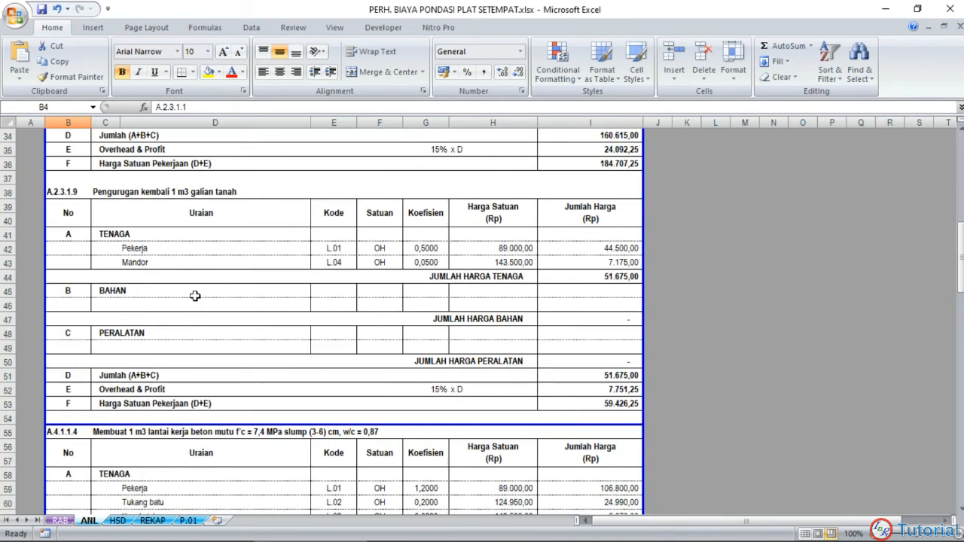
{"action": "scroll", "coordinate": [196, 295], "scroll_direction": "up", "scroll_amount": 4}
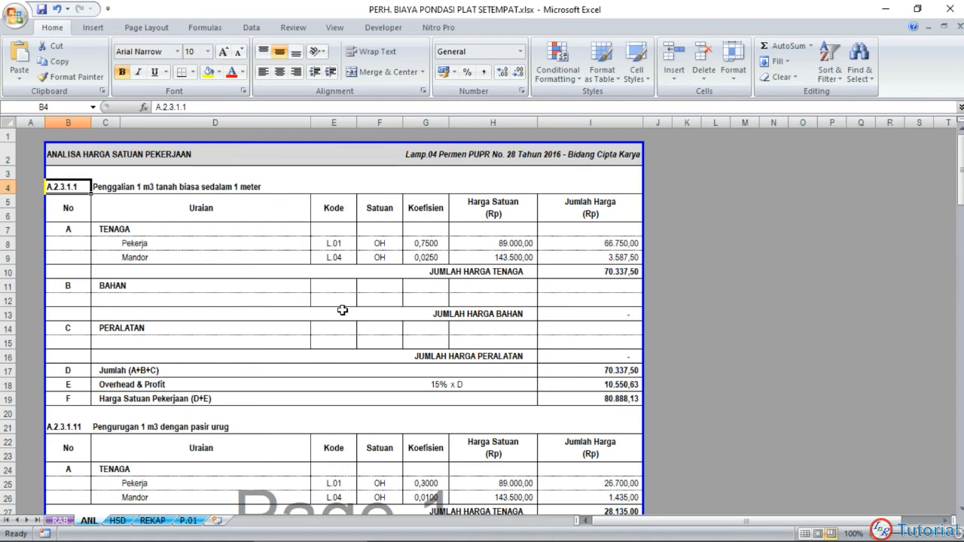
{"action": "left_click", "coordinate": [60, 520]}
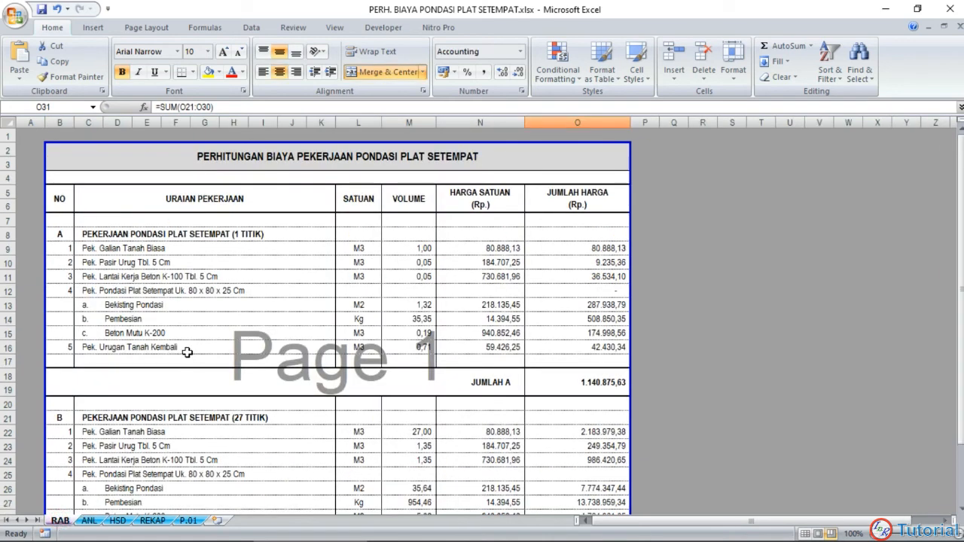